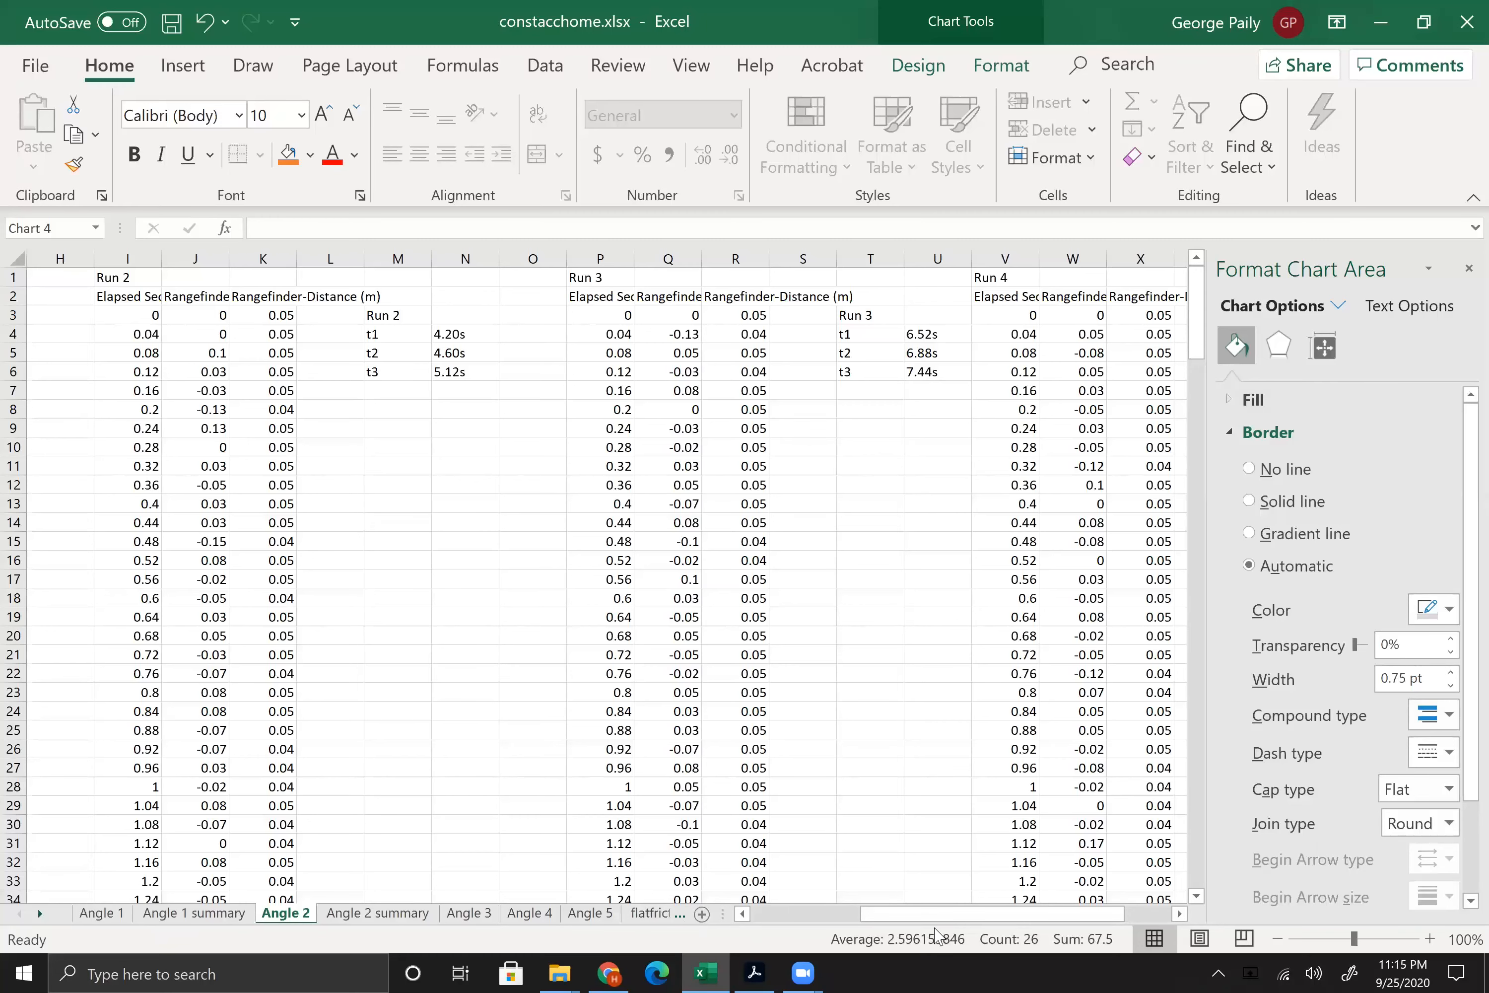
# Step: Auto-fit columns P and R of the Run 3 data to the width of their headings
pyautogui.moveTo(930, 923); pyautogui.dragTo(820, 922)
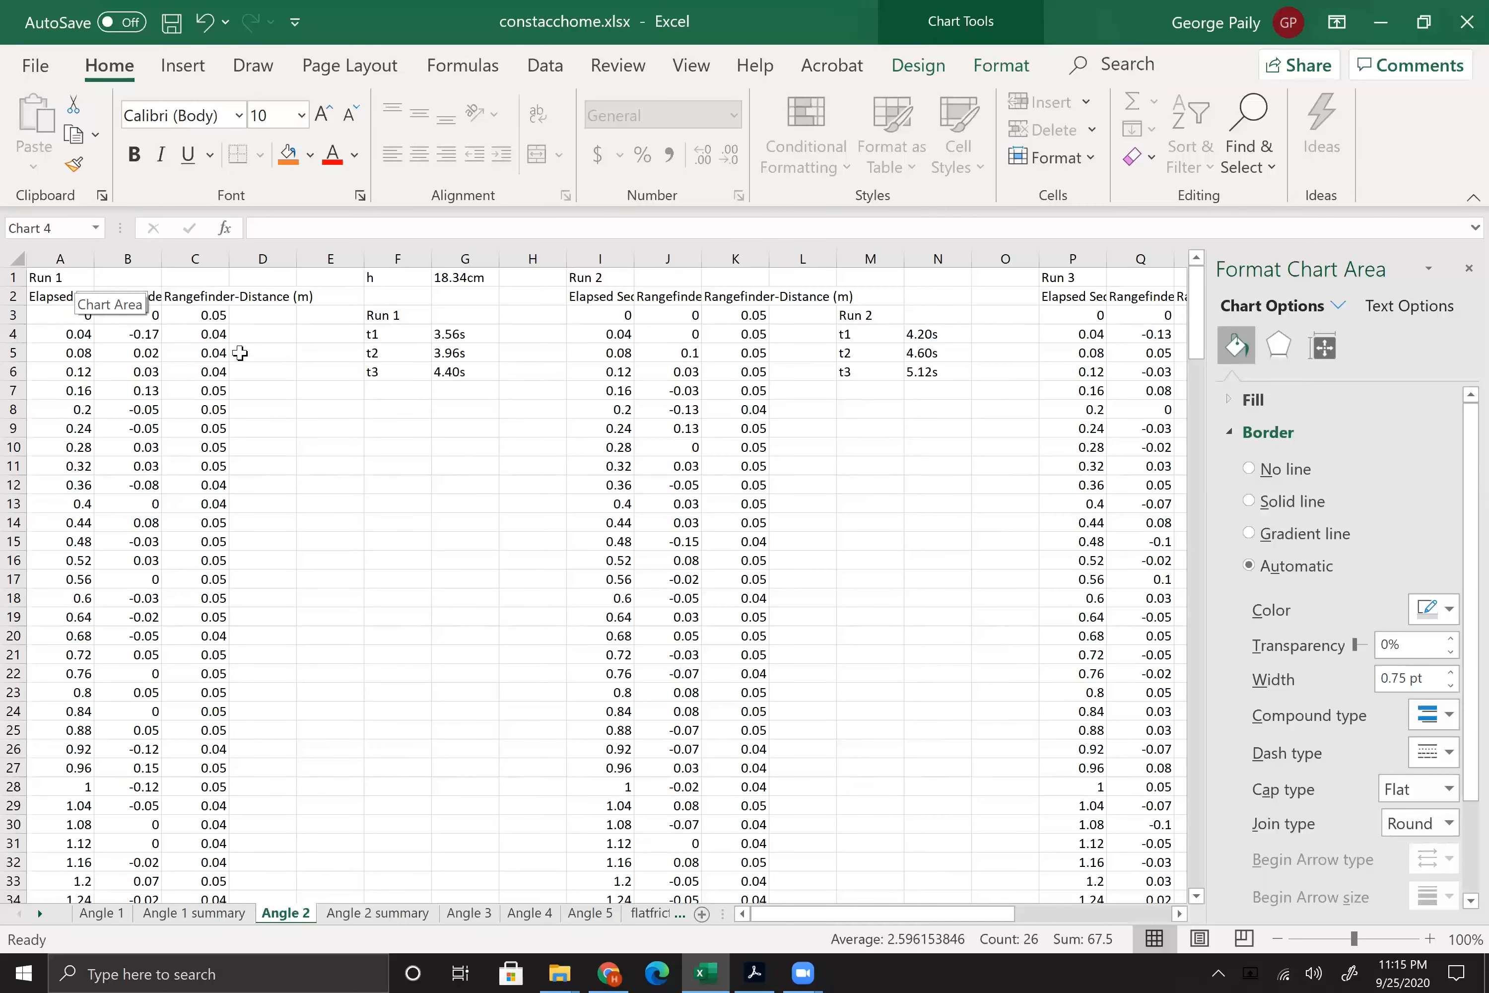
pyautogui.moveTo(821, 917); pyautogui.dragTo(960, 922)
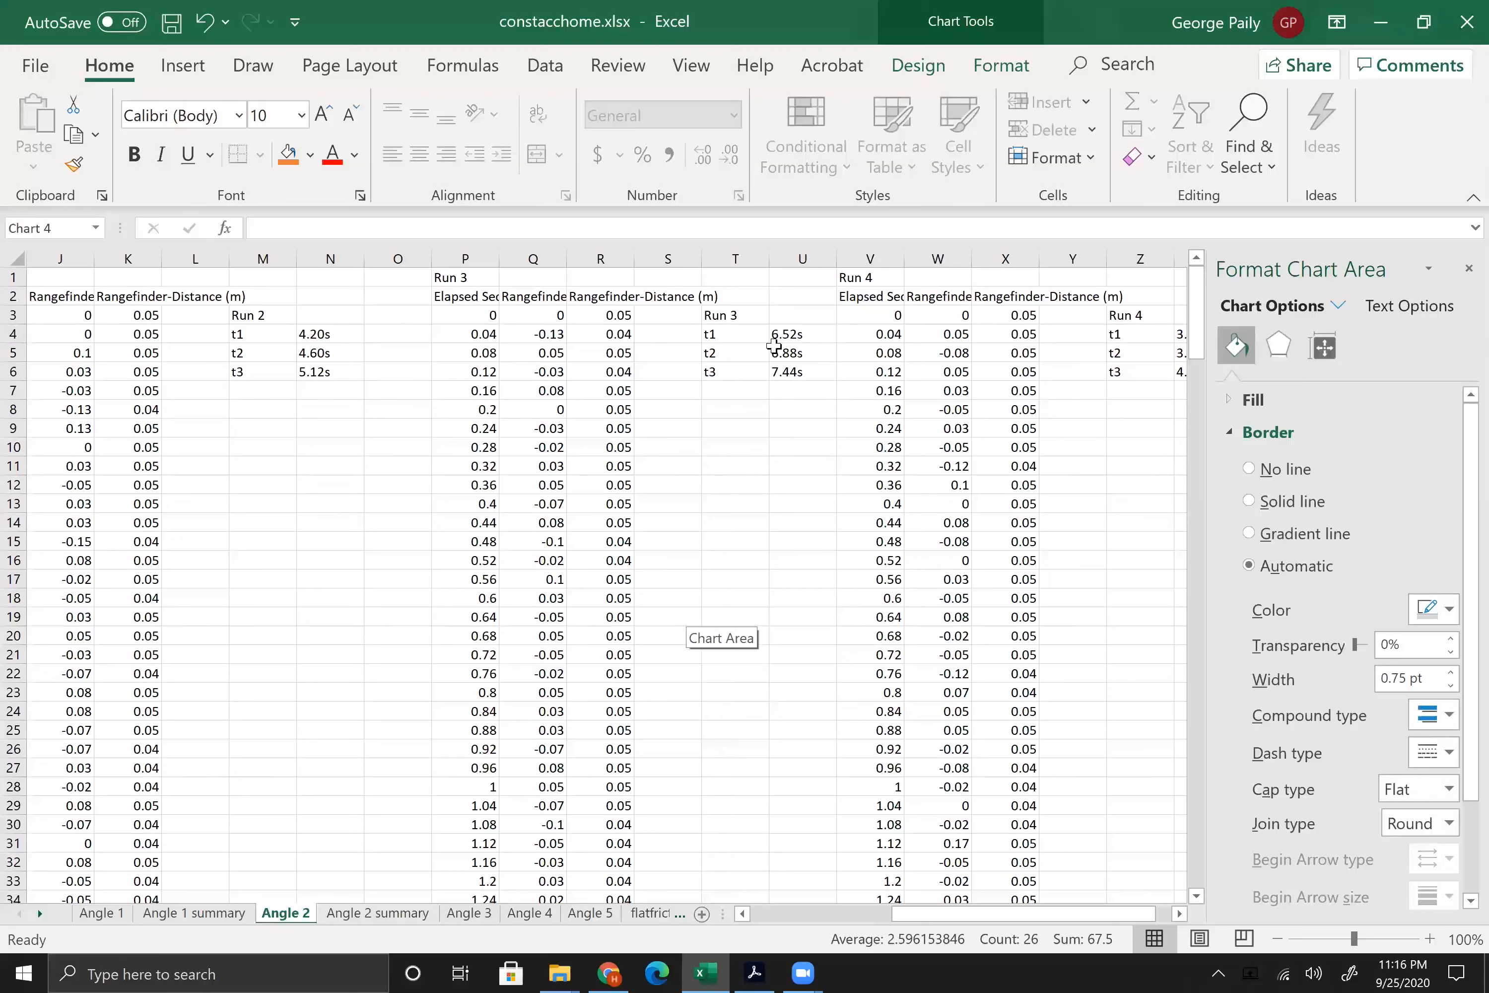
pyautogui.scroll(-15, 667, 466)
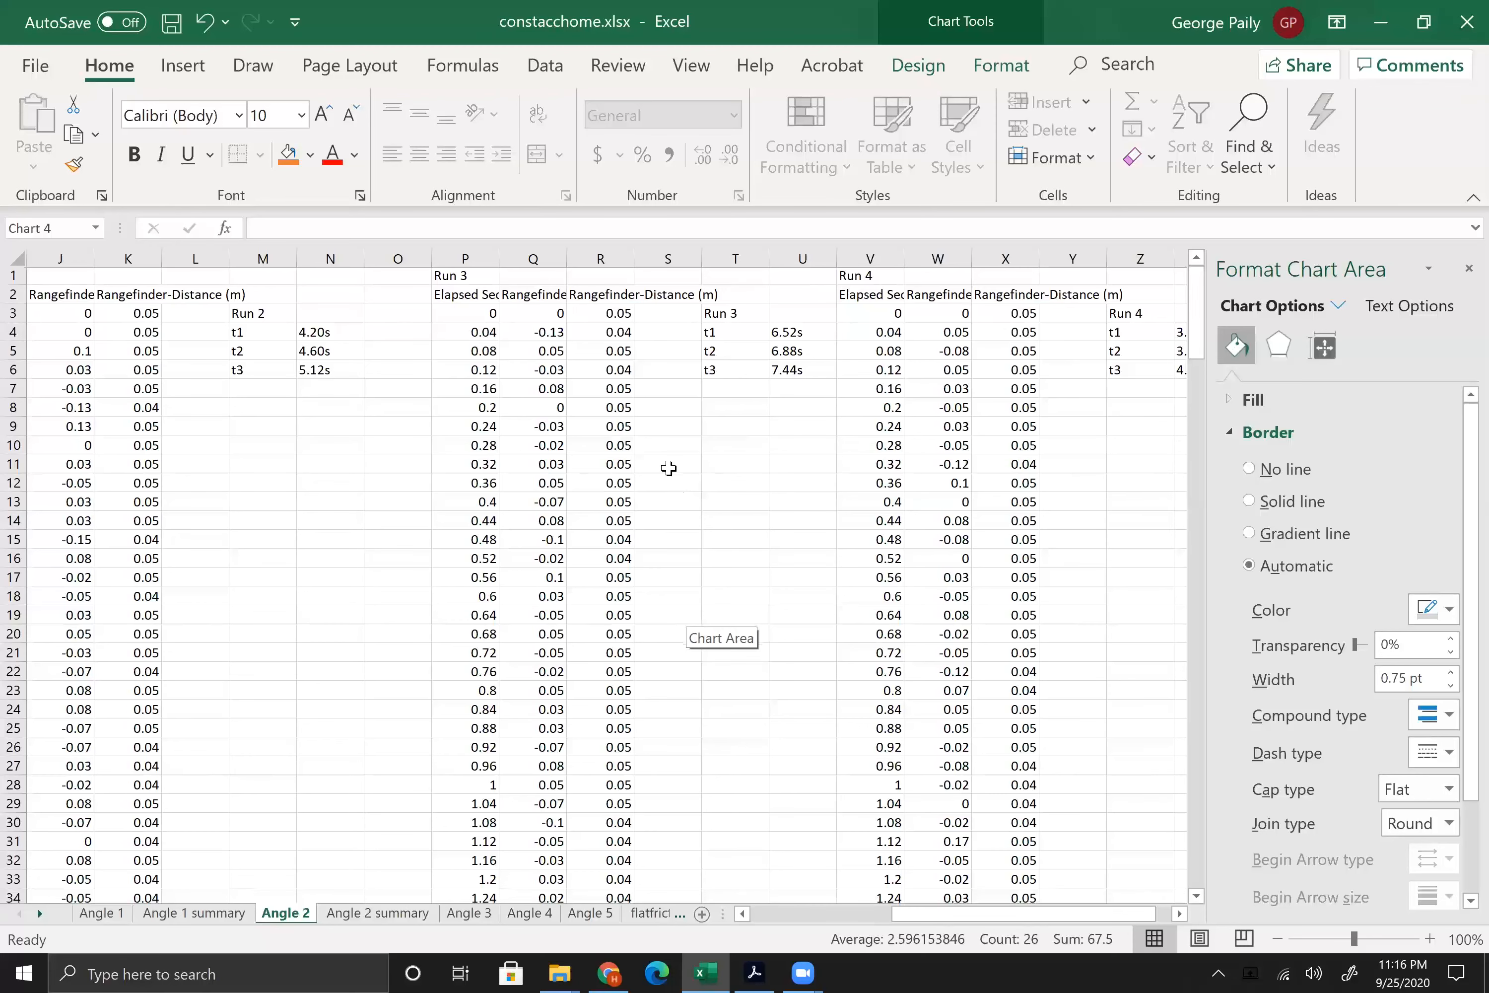
pyautogui.scroll(15, 467, 477)
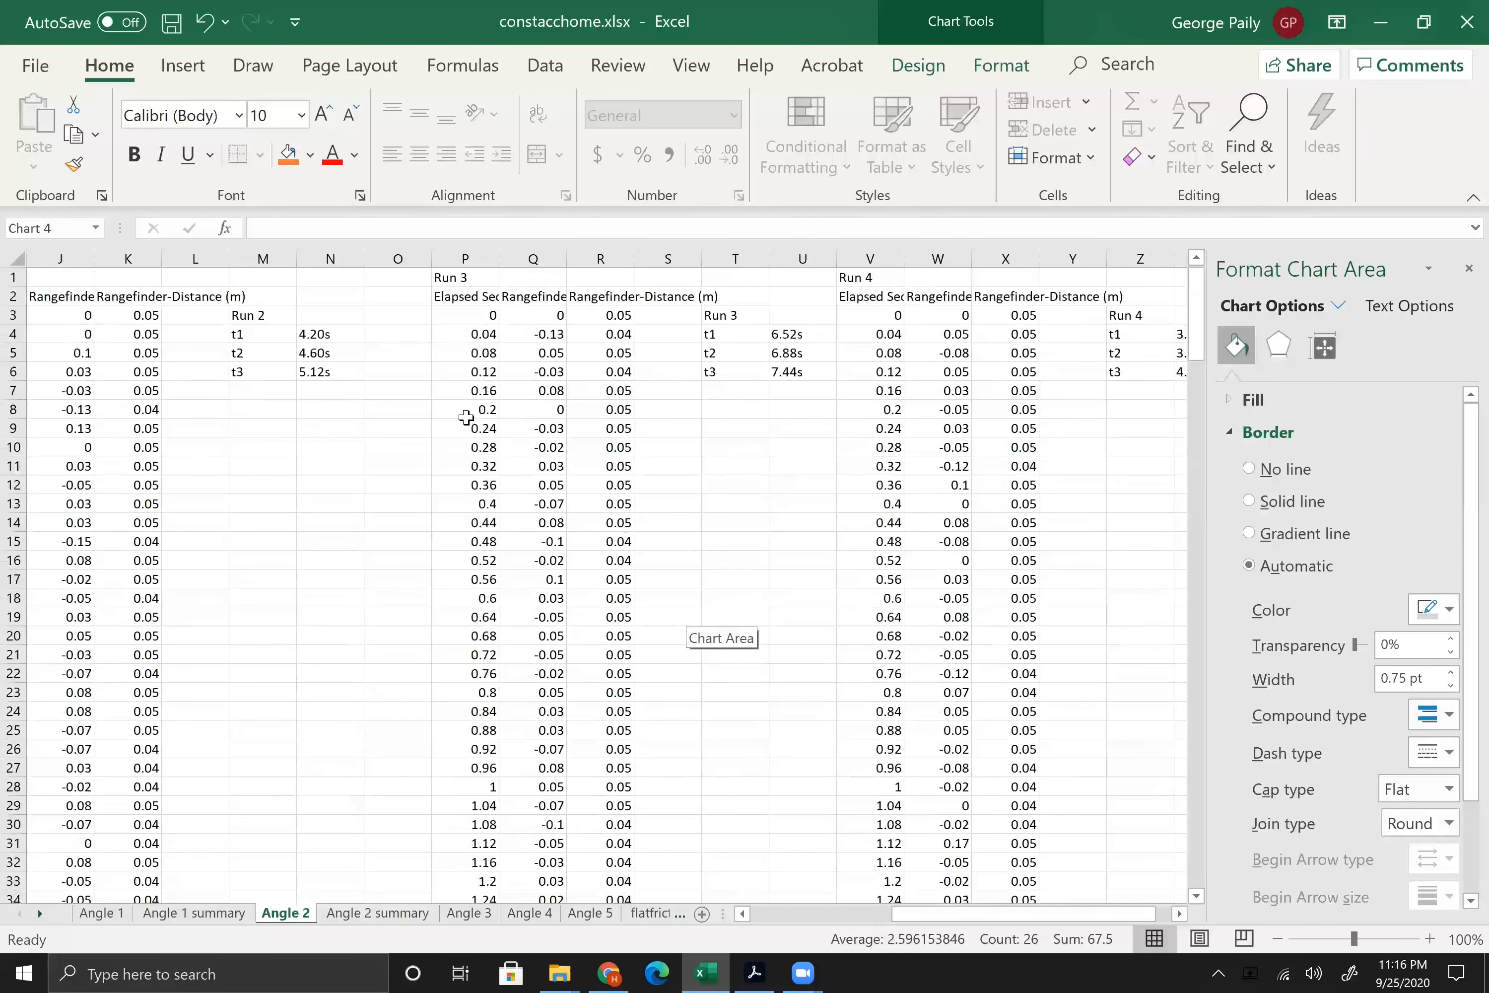
pyautogui.doubleClick(502, 255)
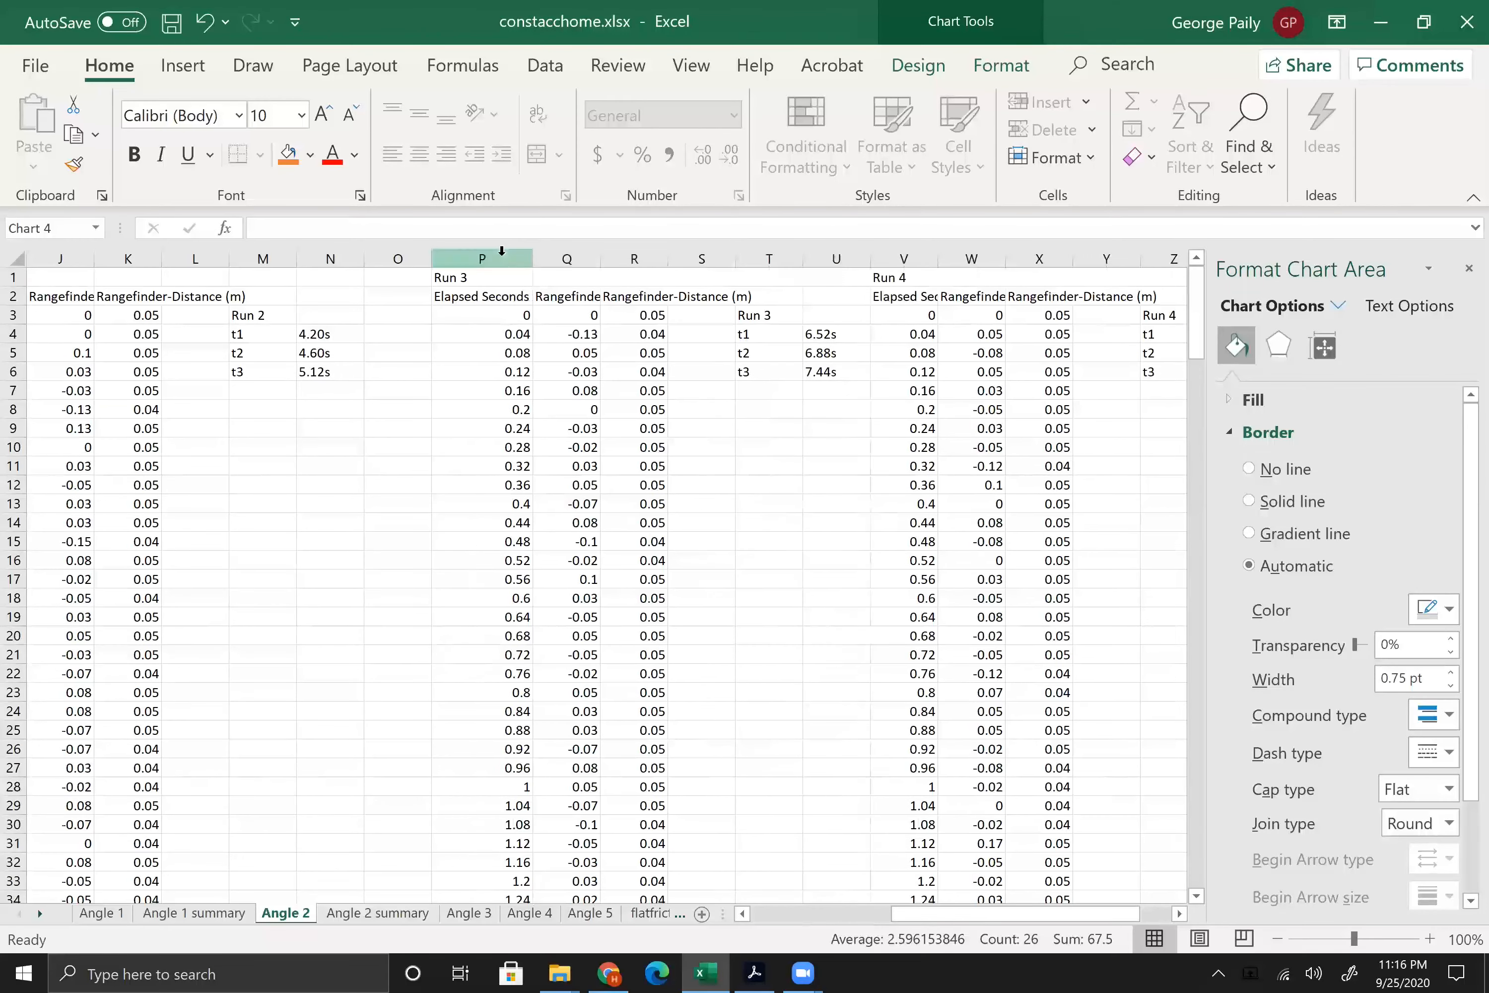
pyautogui.doubleClick(667, 251)
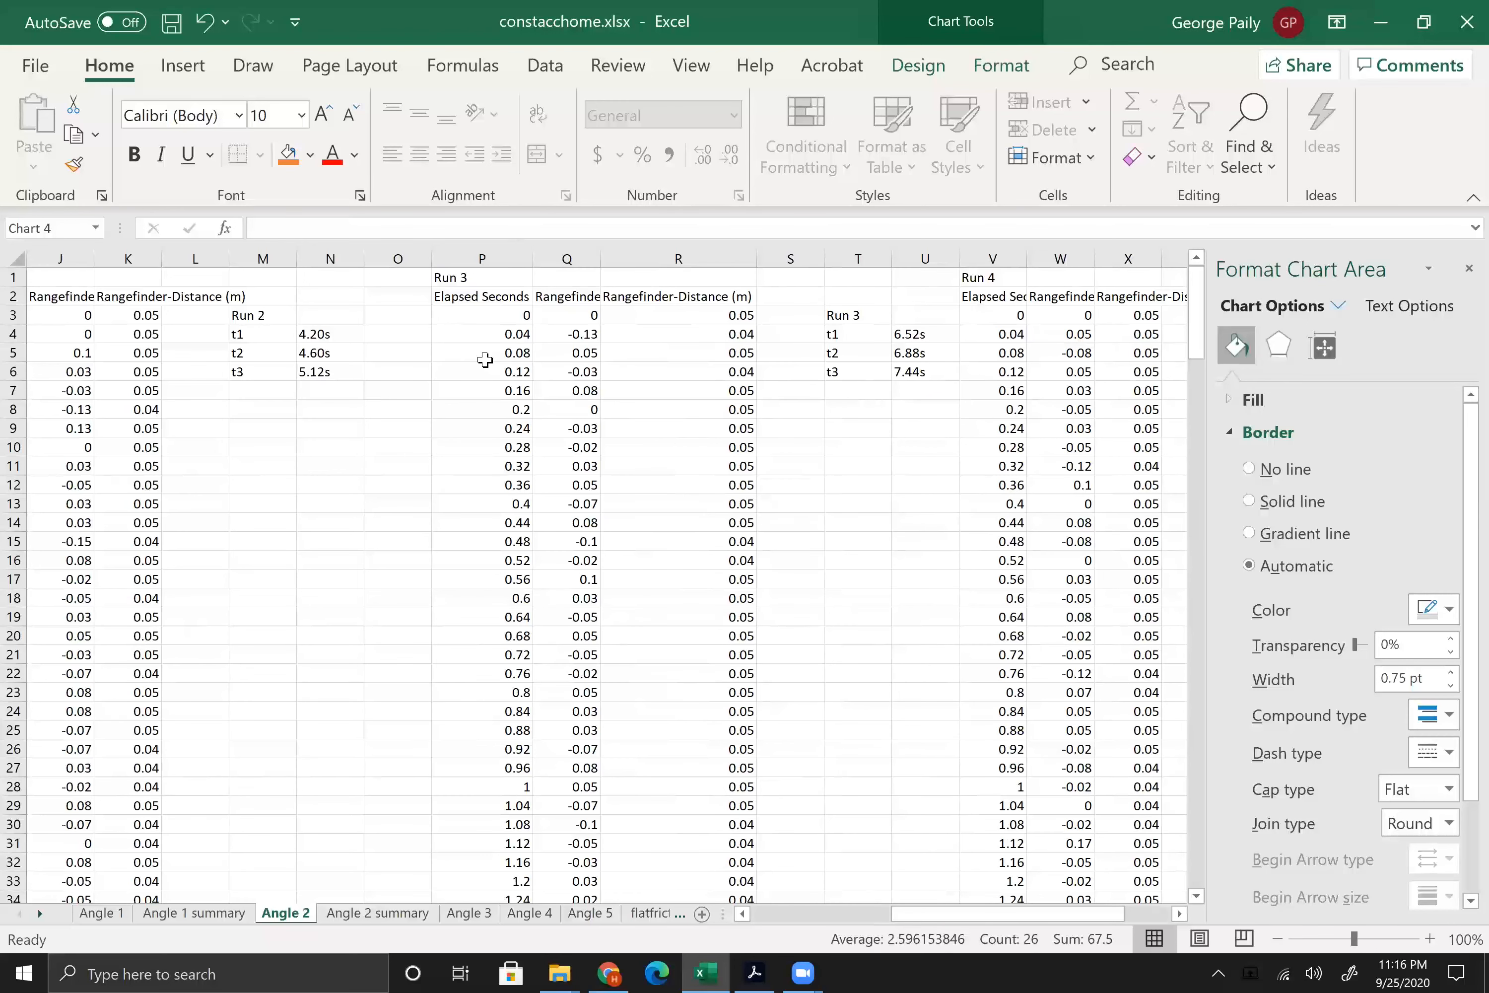
# Step: Insert a scatter chart of Run 3 rangefinder distance R166:R175 against elapsed time P166:P175
pyautogui.scroll(-20, 485, 359)
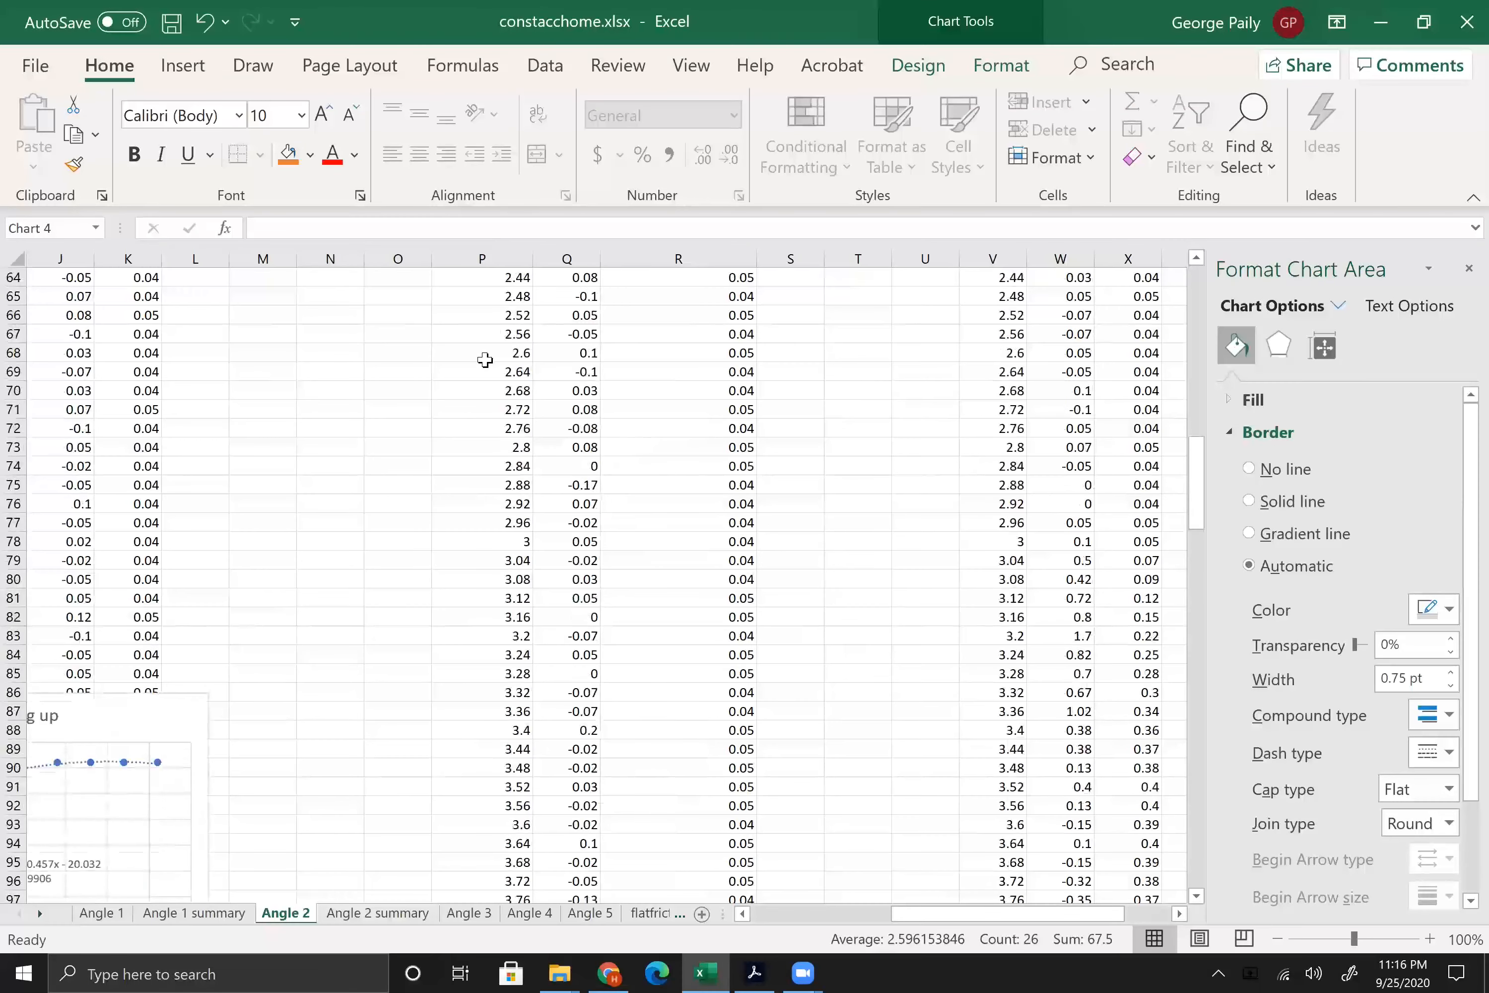
pyautogui.scroll(-20, 485, 359)
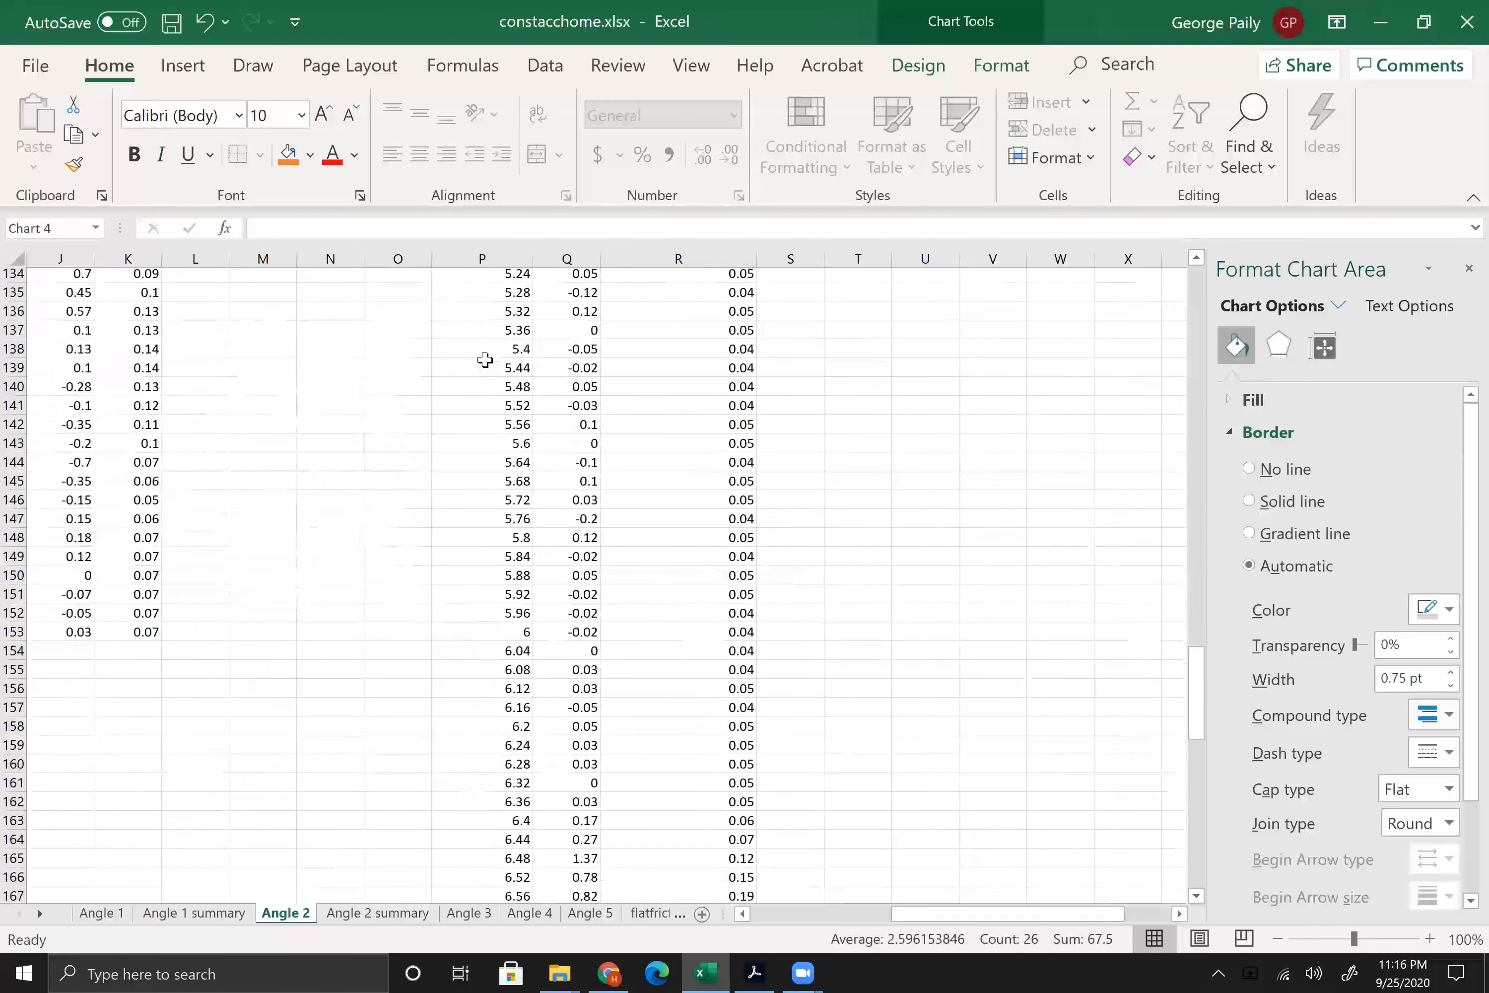
pyautogui.scroll(-5, 484, 360)
pyautogui.scroll(1, 485, 360)
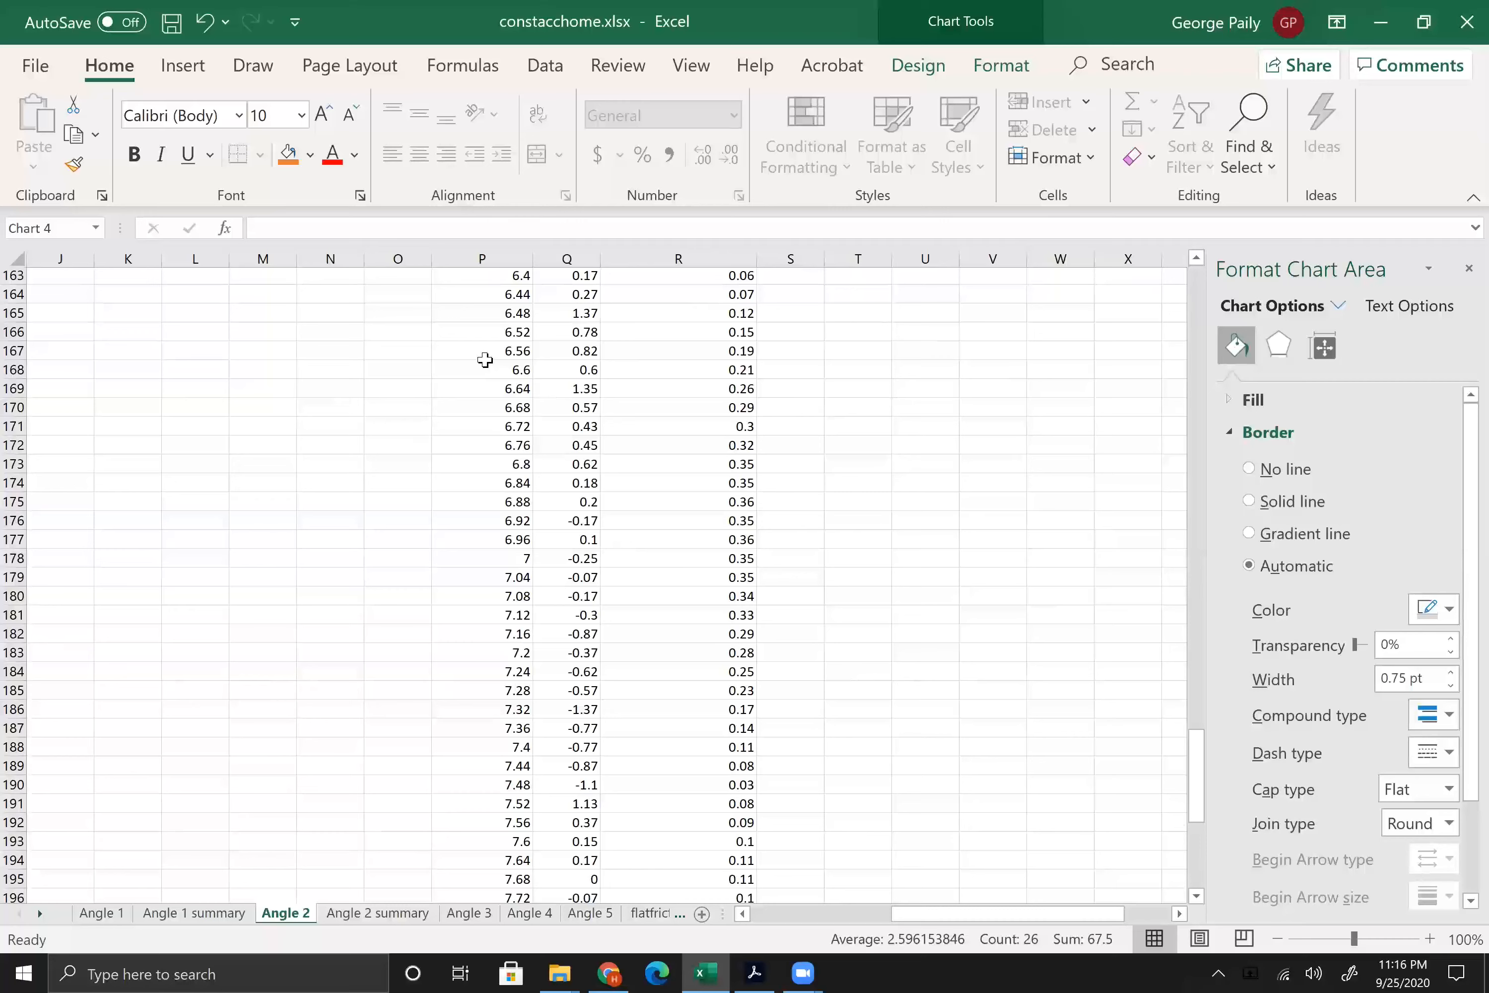
pyautogui.click(481, 331)
pyautogui.moveTo(481, 330); pyautogui.dragTo(482, 503)
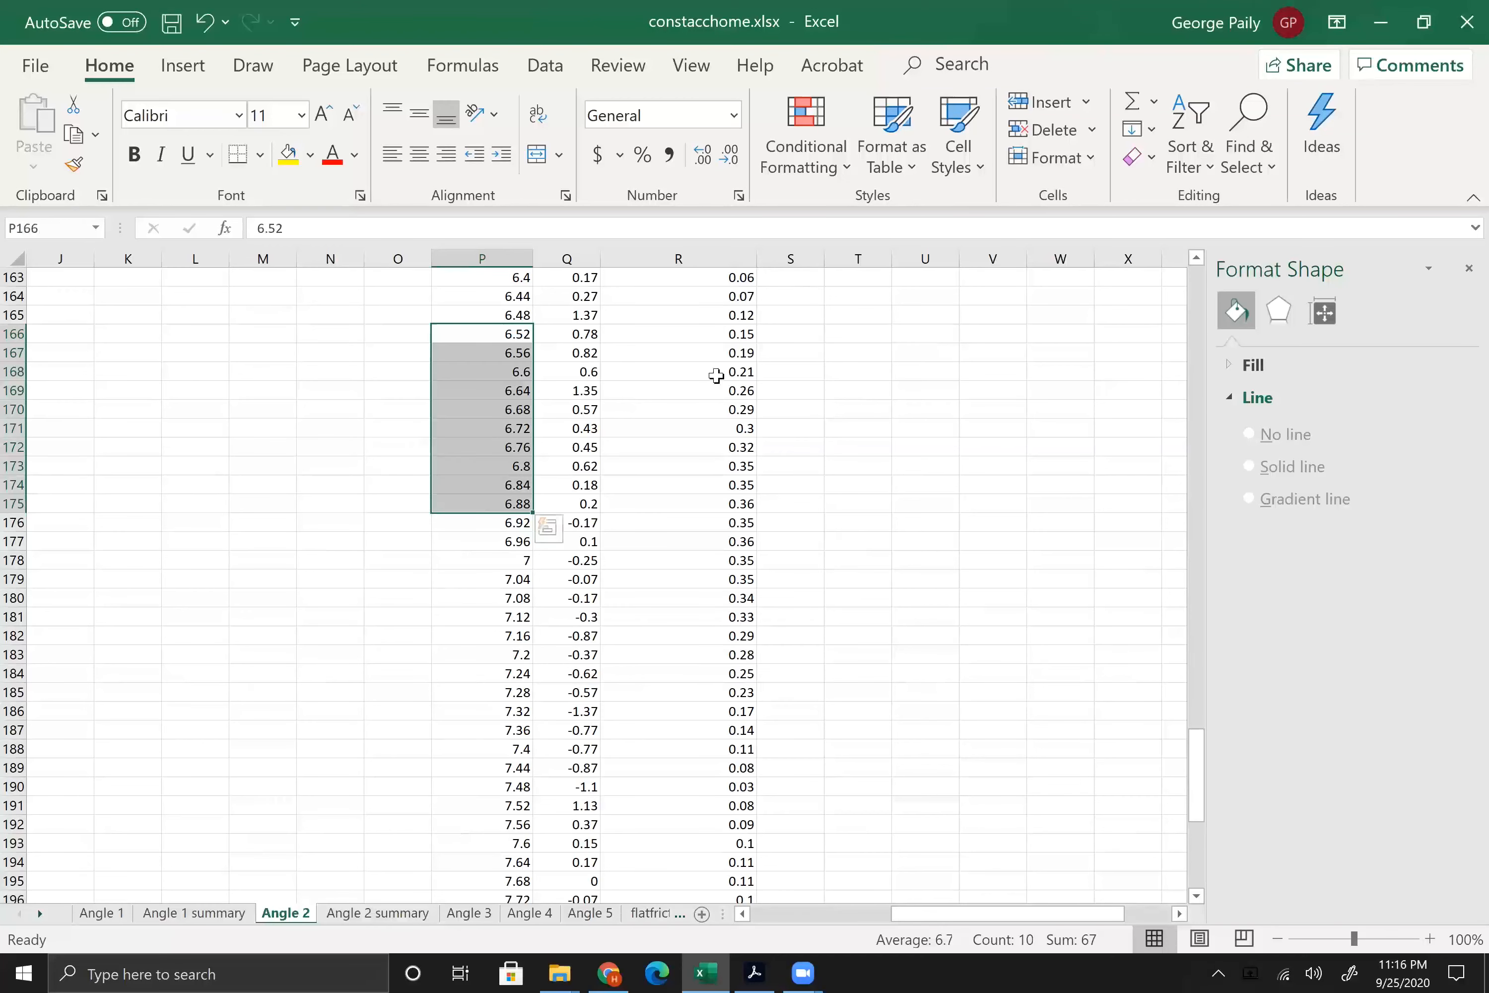
pyautogui.moveTo(681, 335); pyautogui.dragTo(676, 499)
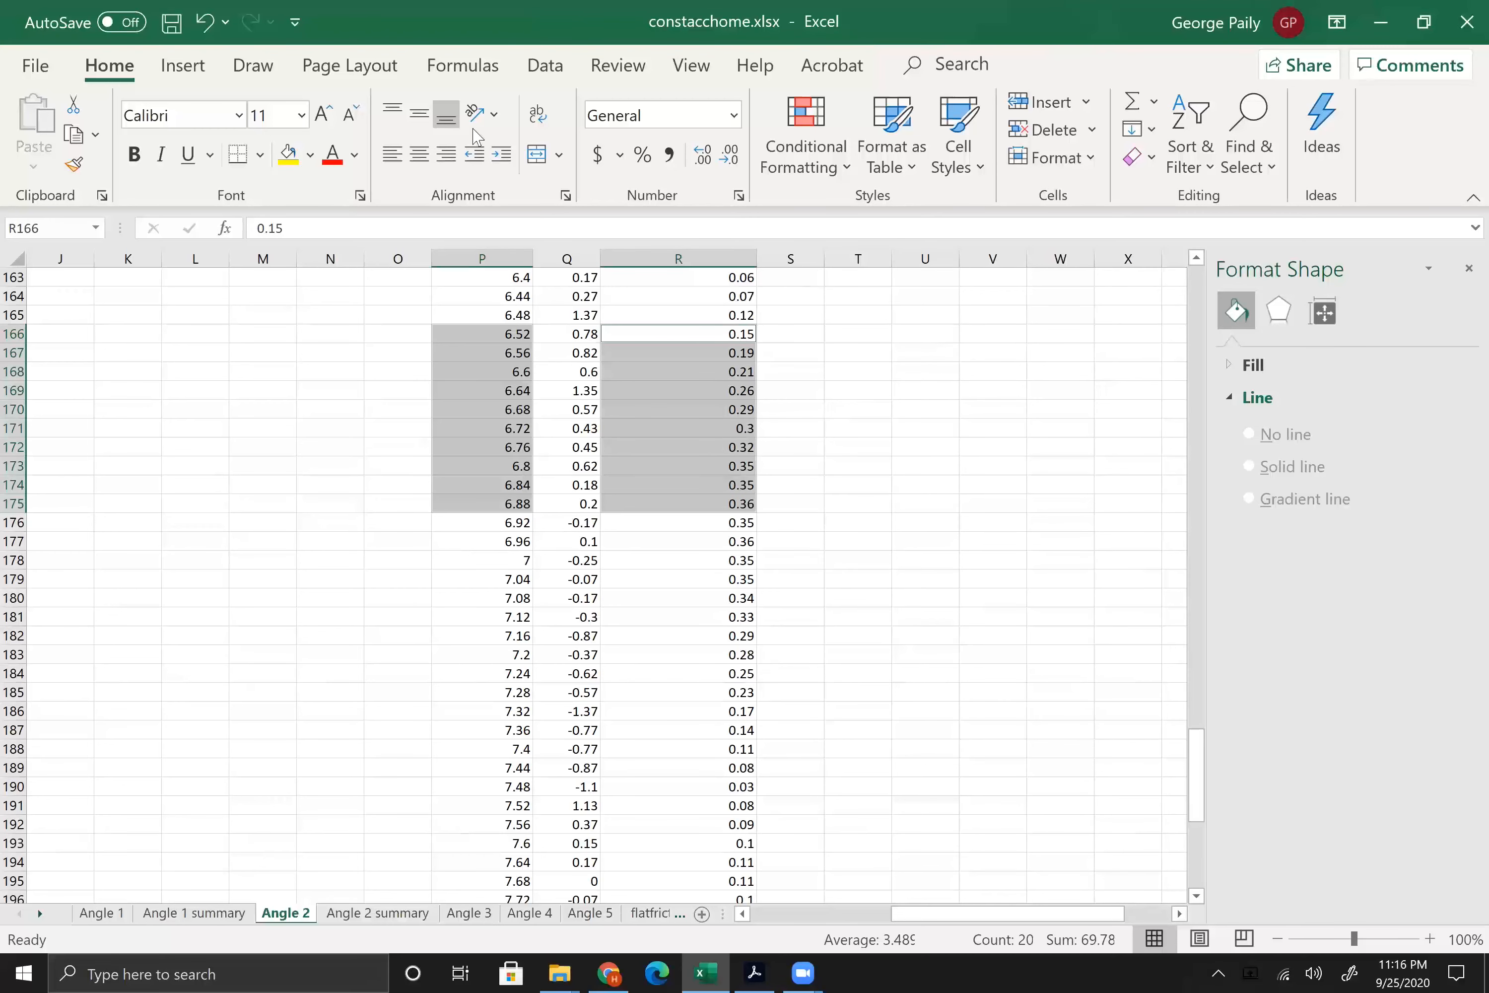
pyautogui.click(183, 66)
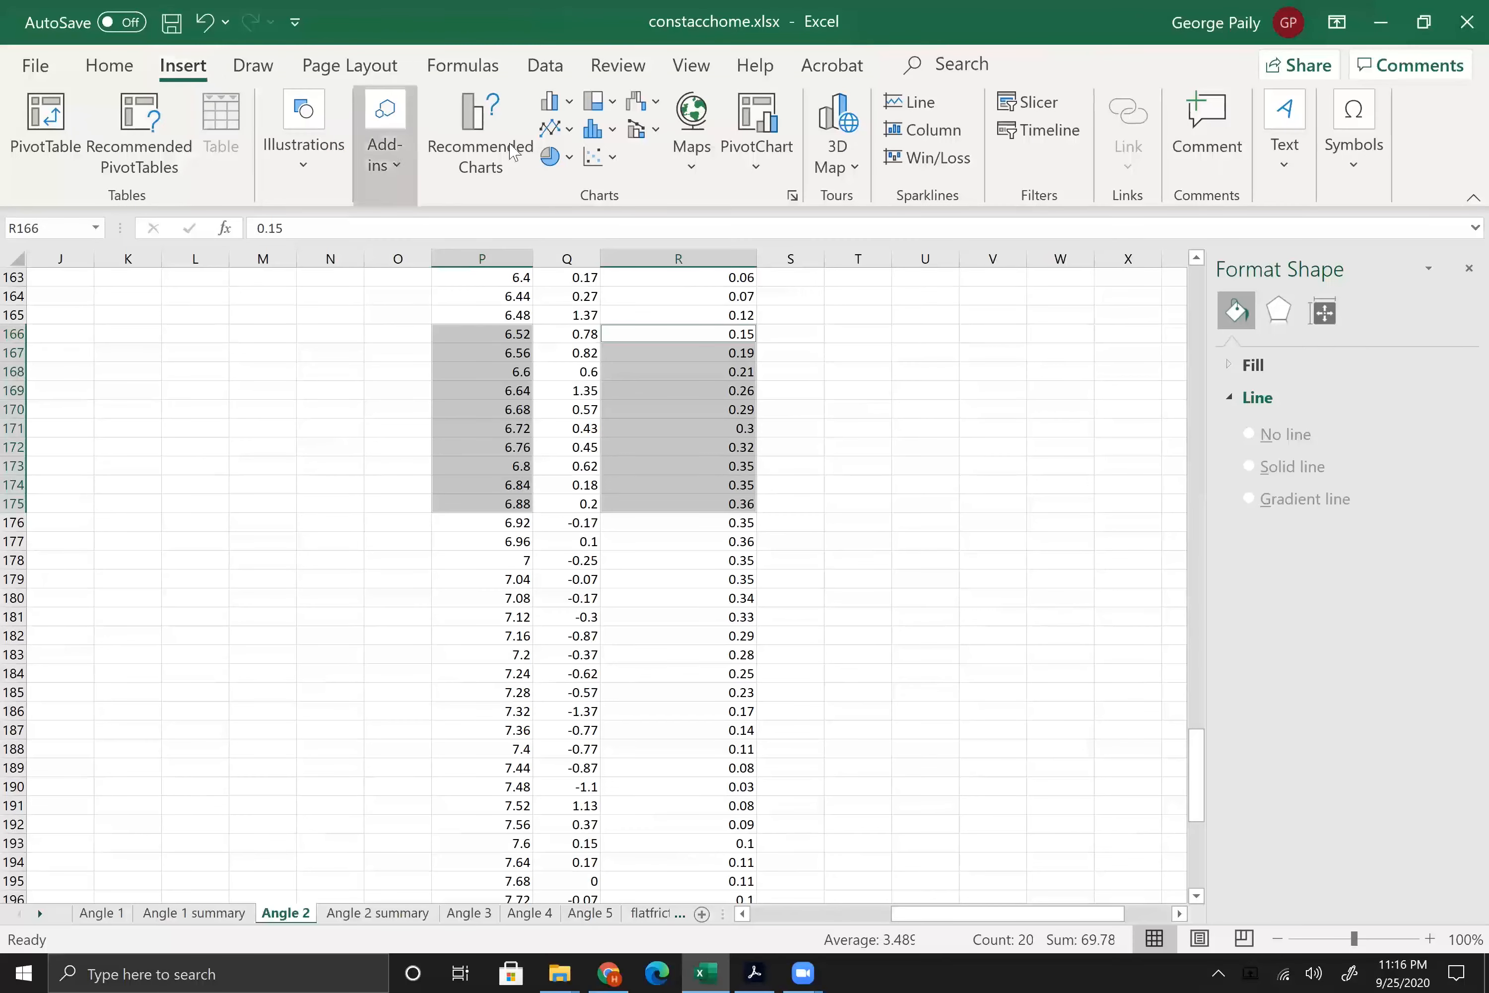
pyautogui.click(593, 159)
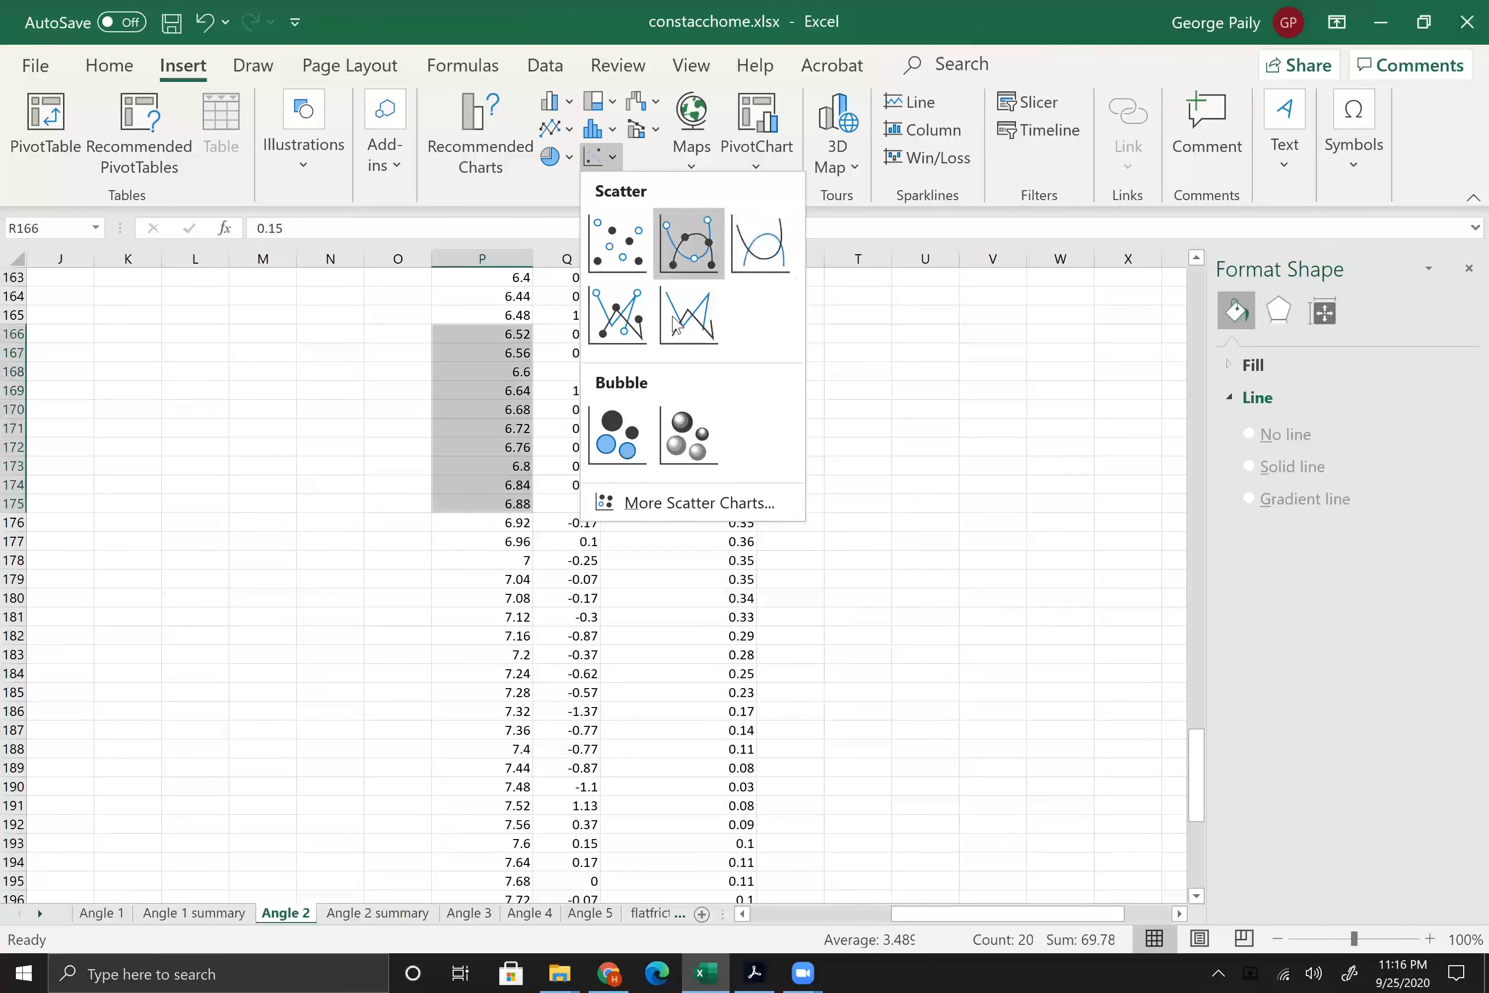
pyautogui.click(609, 252)
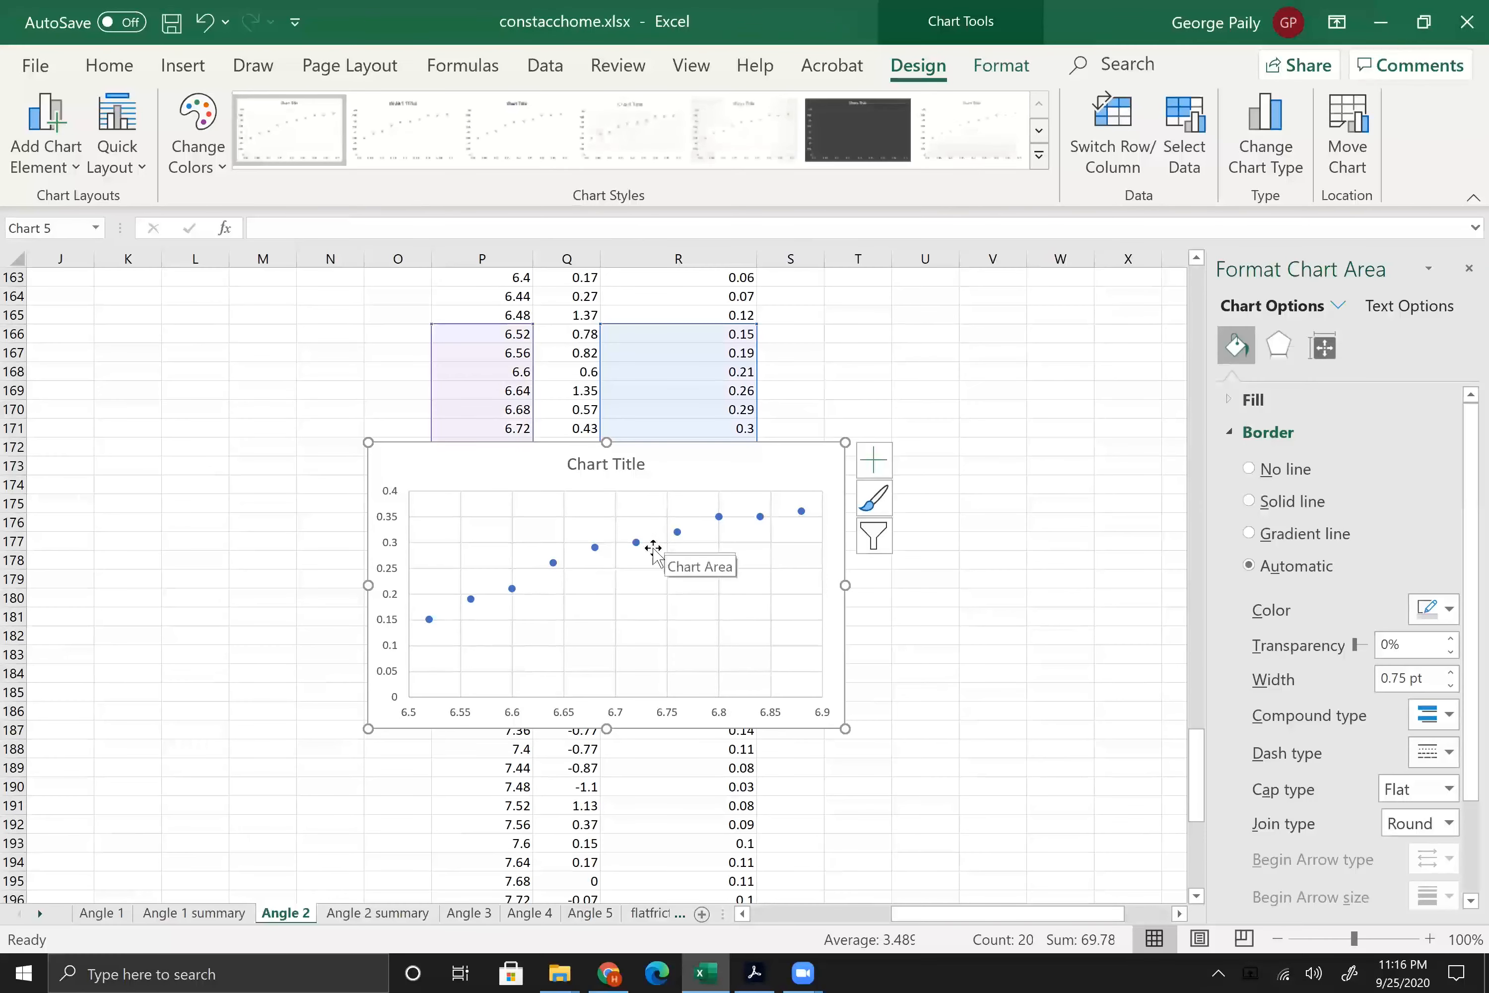
# Step: Add a polynomial trendline of order 2 to the chart's data series
pyautogui.rightClick(636, 542)
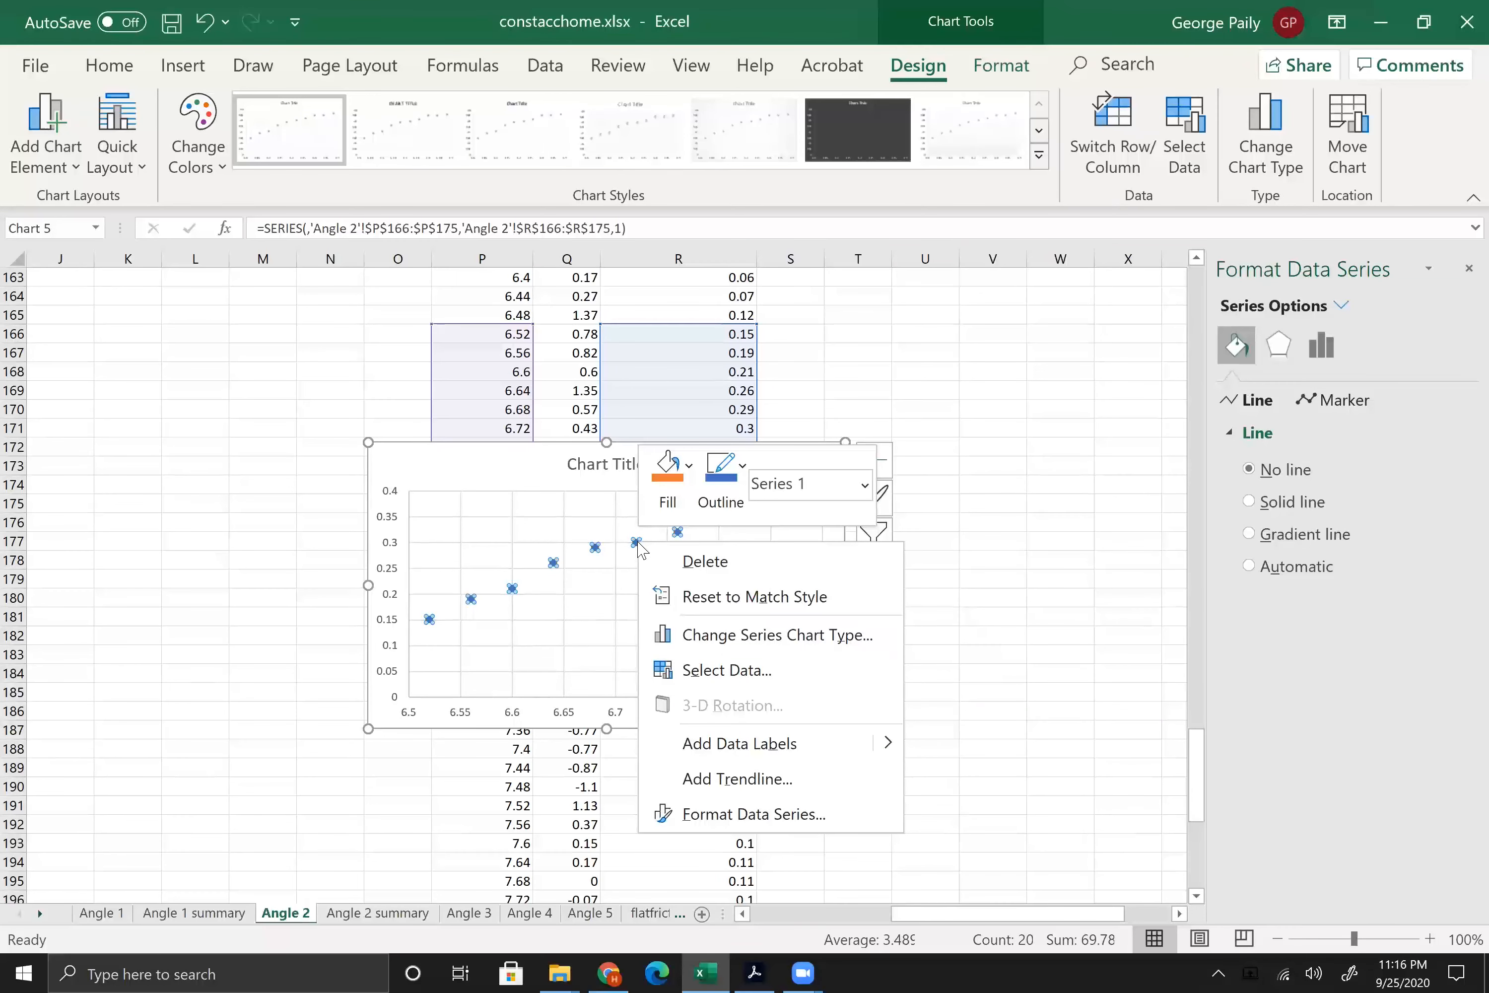
pyautogui.click(740, 778)
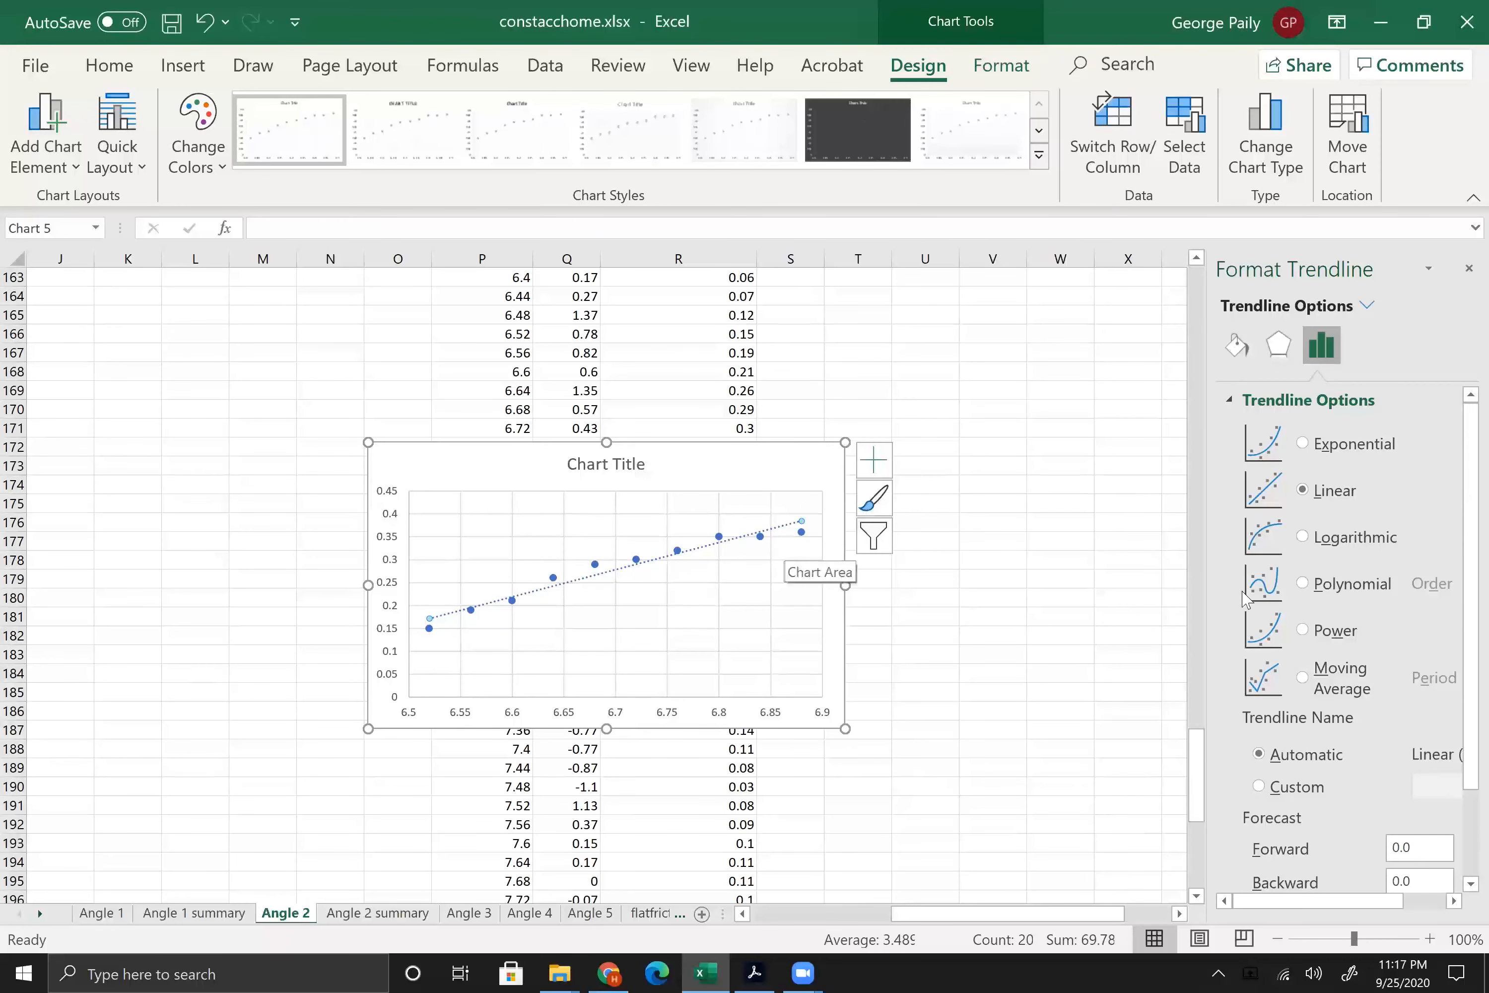
pyautogui.click(1302, 584)
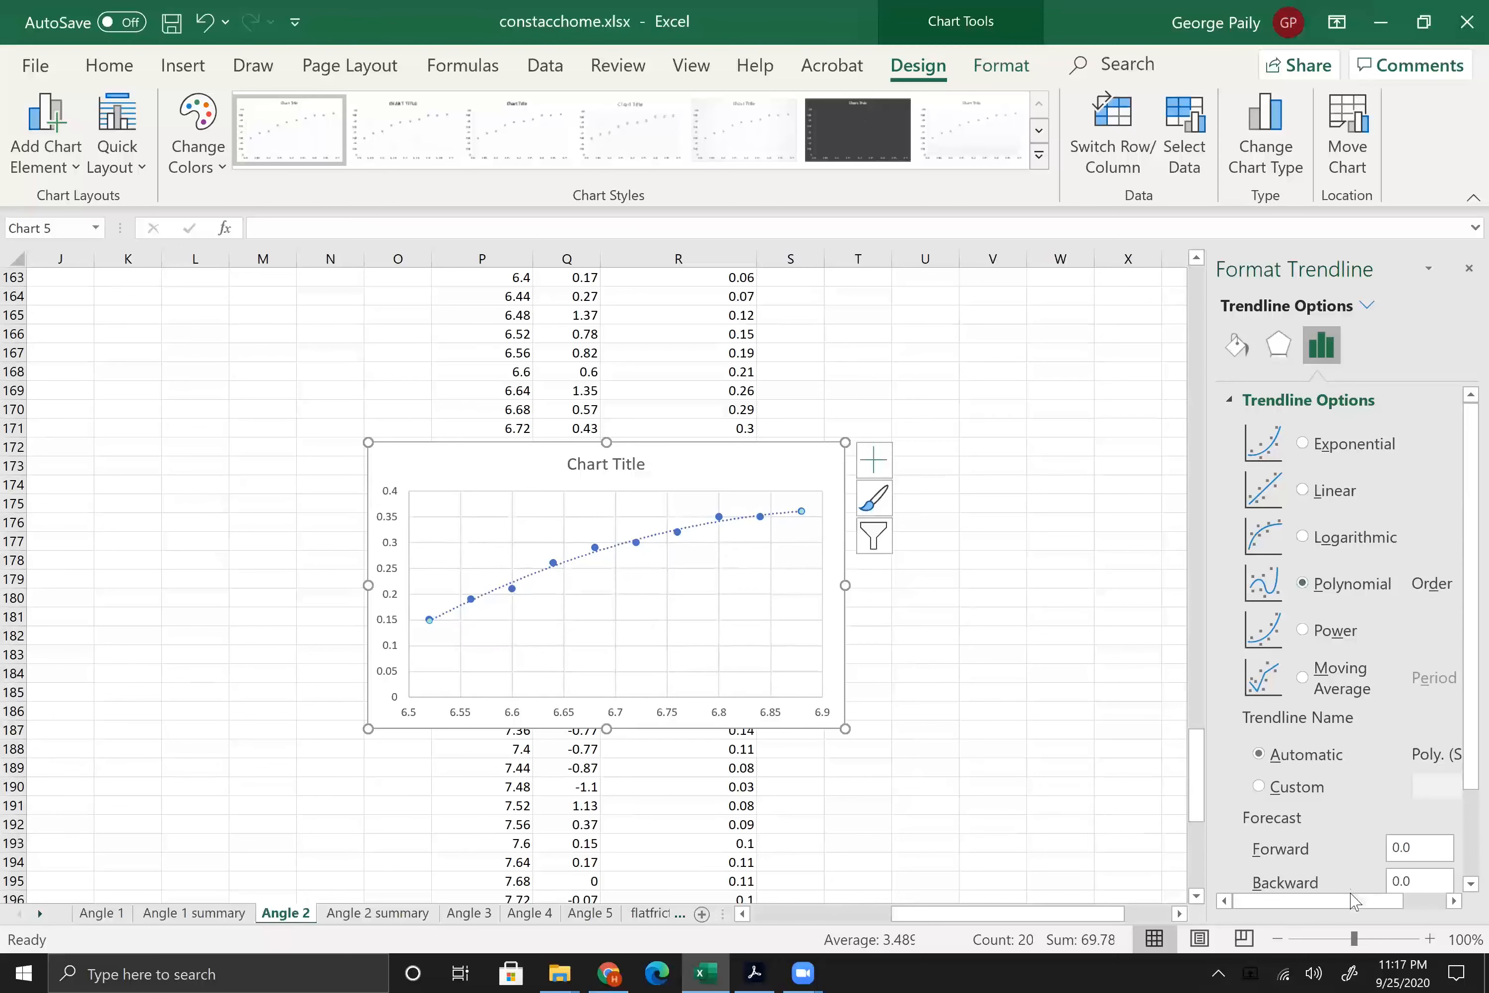
pyautogui.moveTo(1355, 901); pyautogui.dragTo(1442, 913)
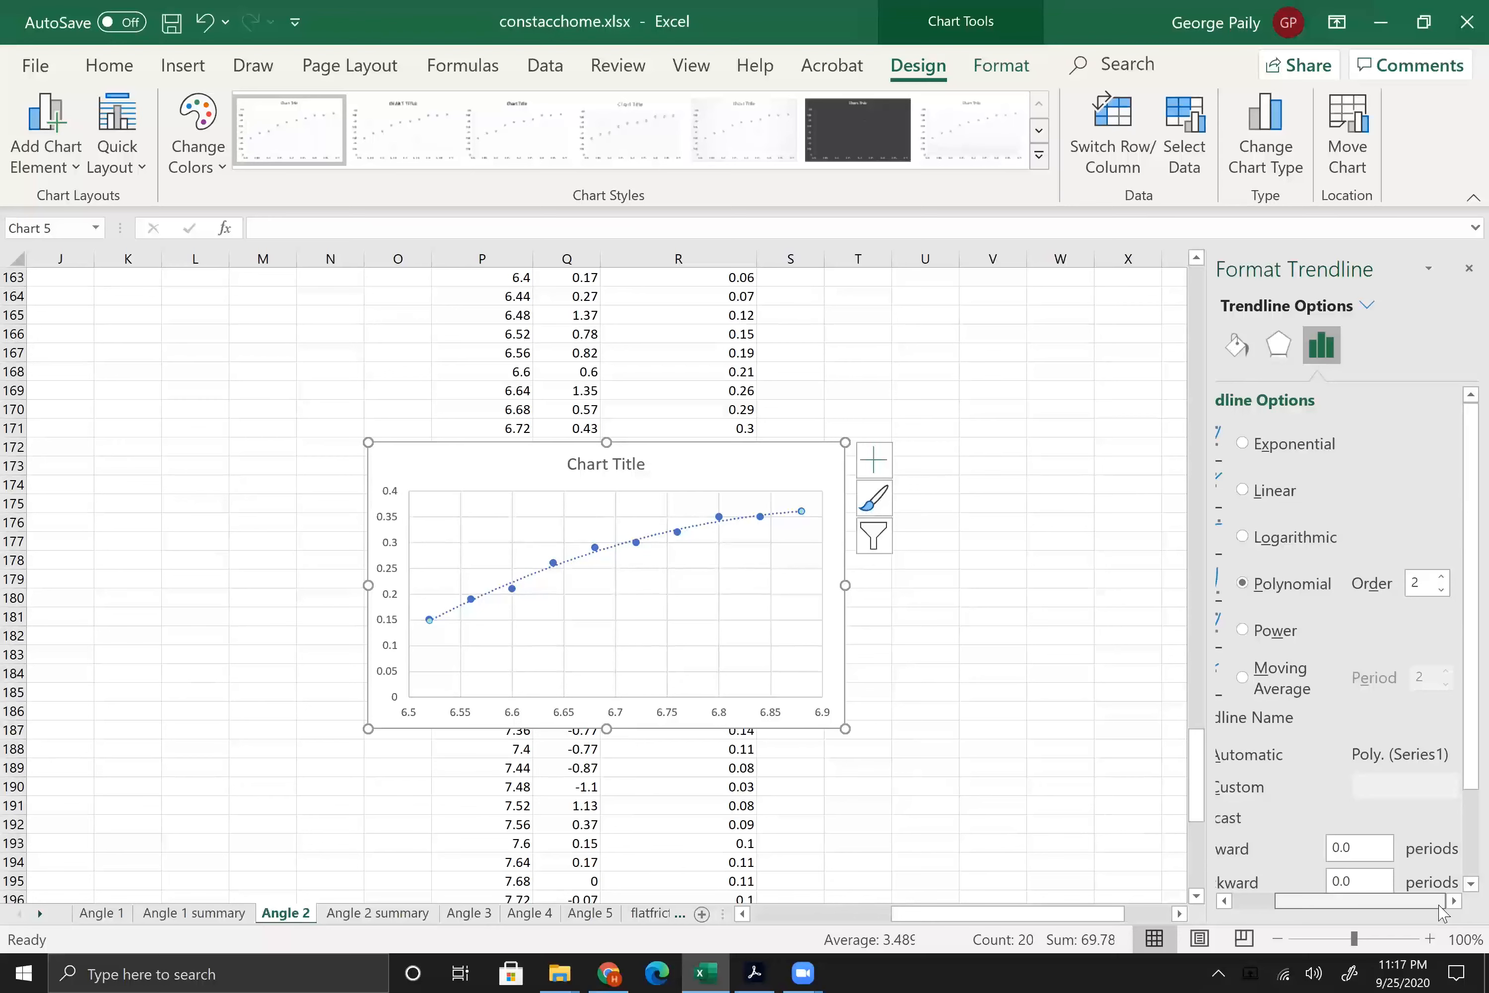
pyautogui.moveTo(1441, 912); pyautogui.dragTo(1333, 920)
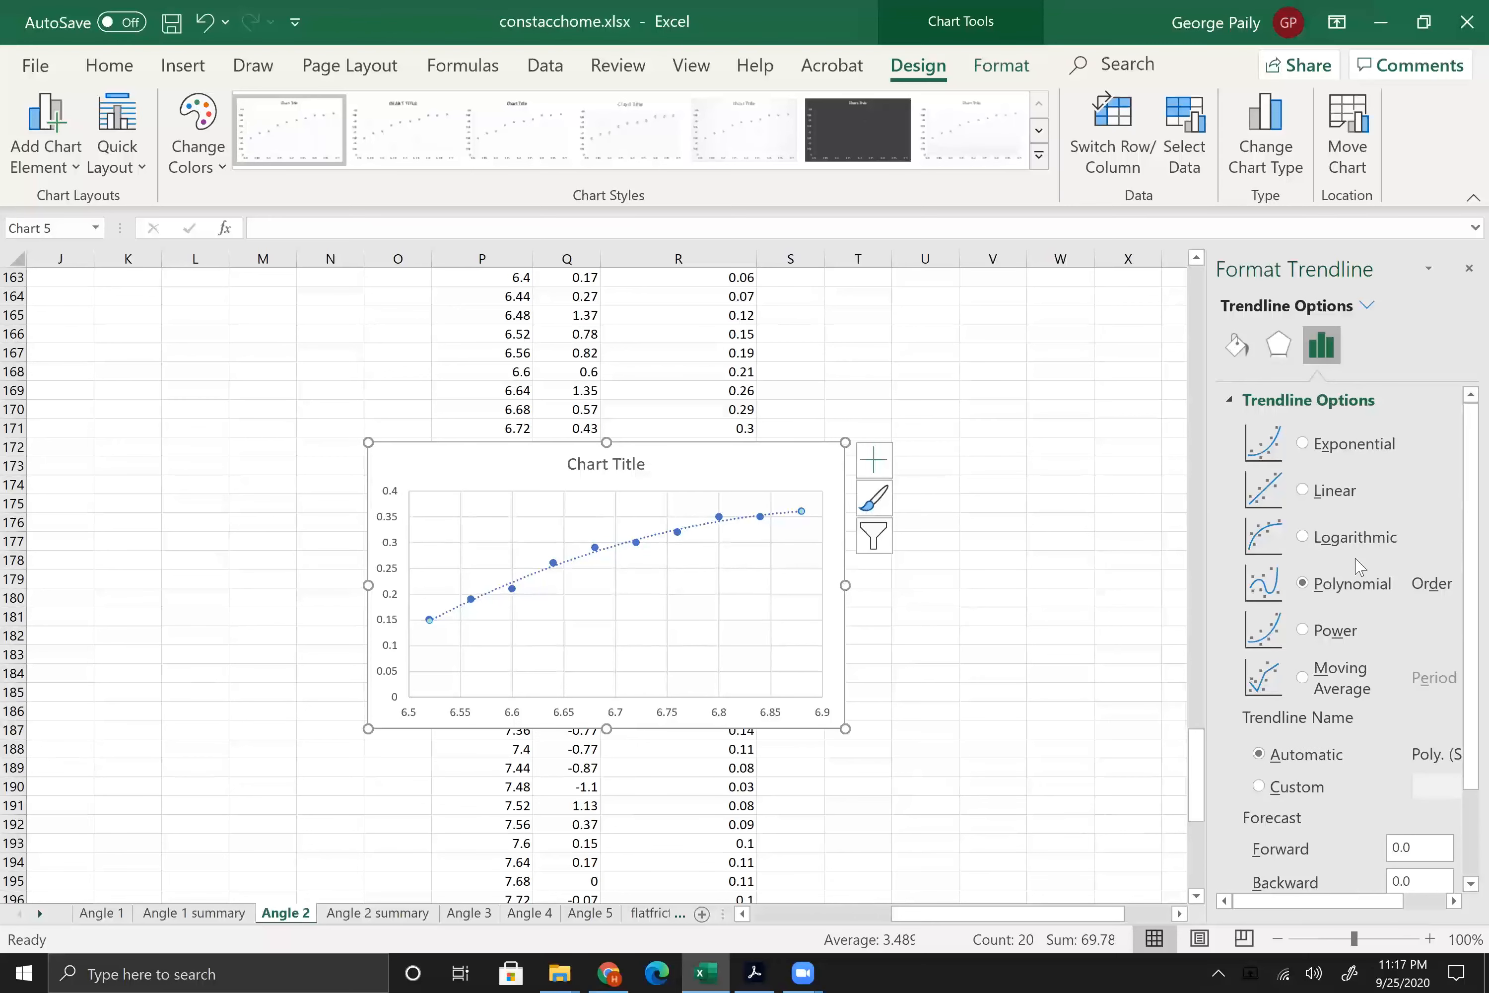
# Step: Display the trendline's equation and R-squared value on the chart, and move the label to the empty area below the curve
pyautogui.scroll(-3, 1360, 567)
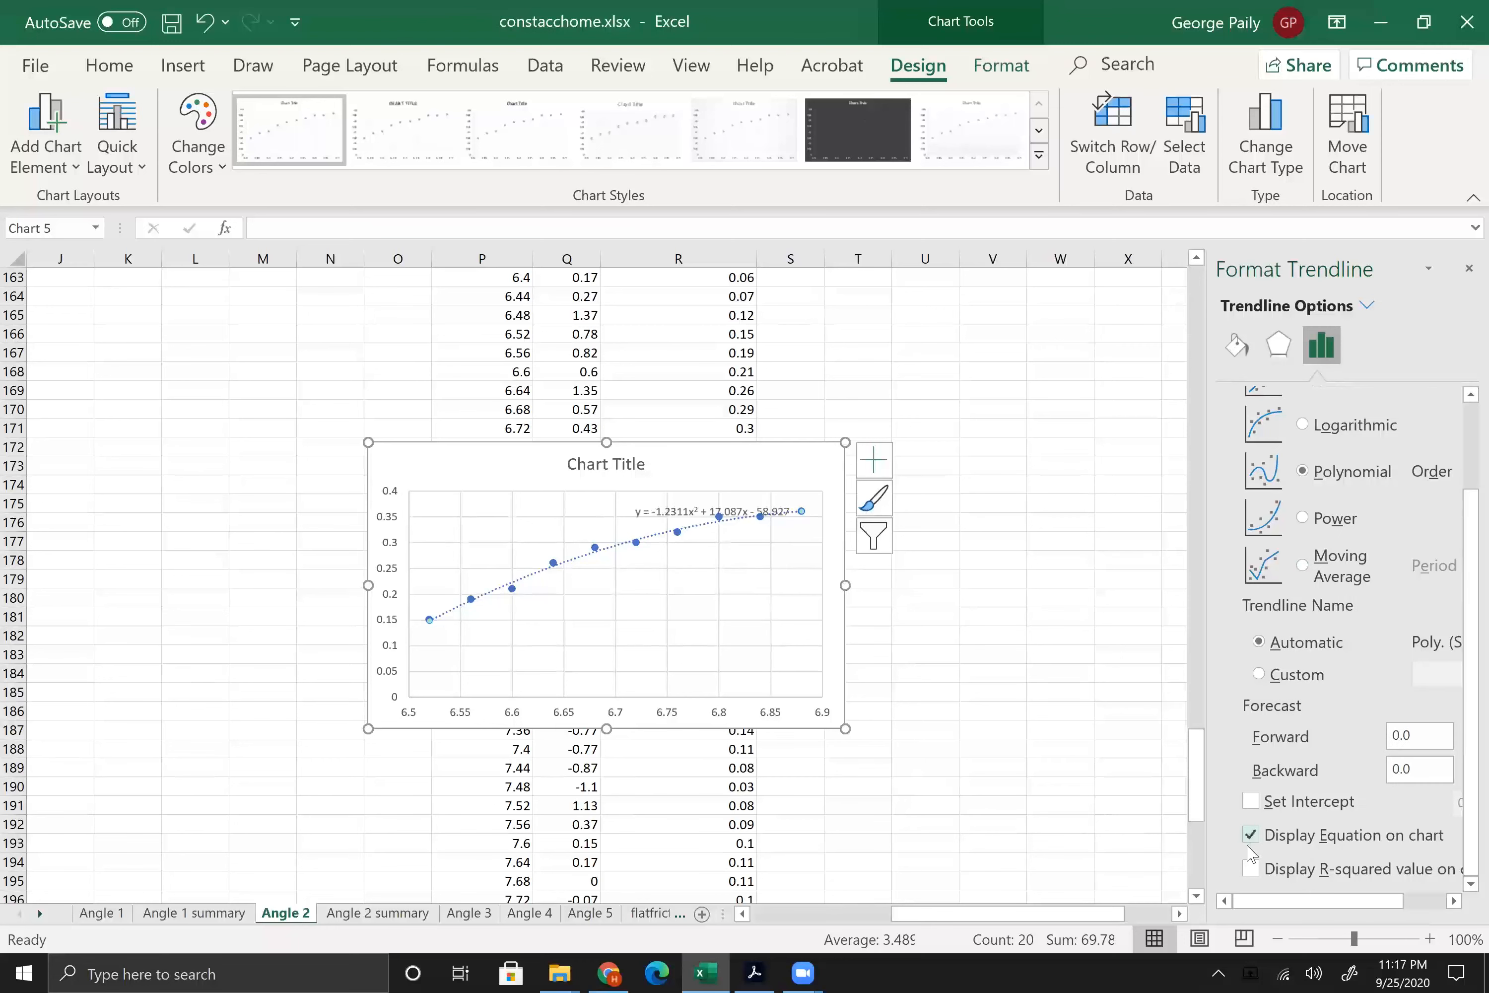
pyautogui.click(1251, 869)
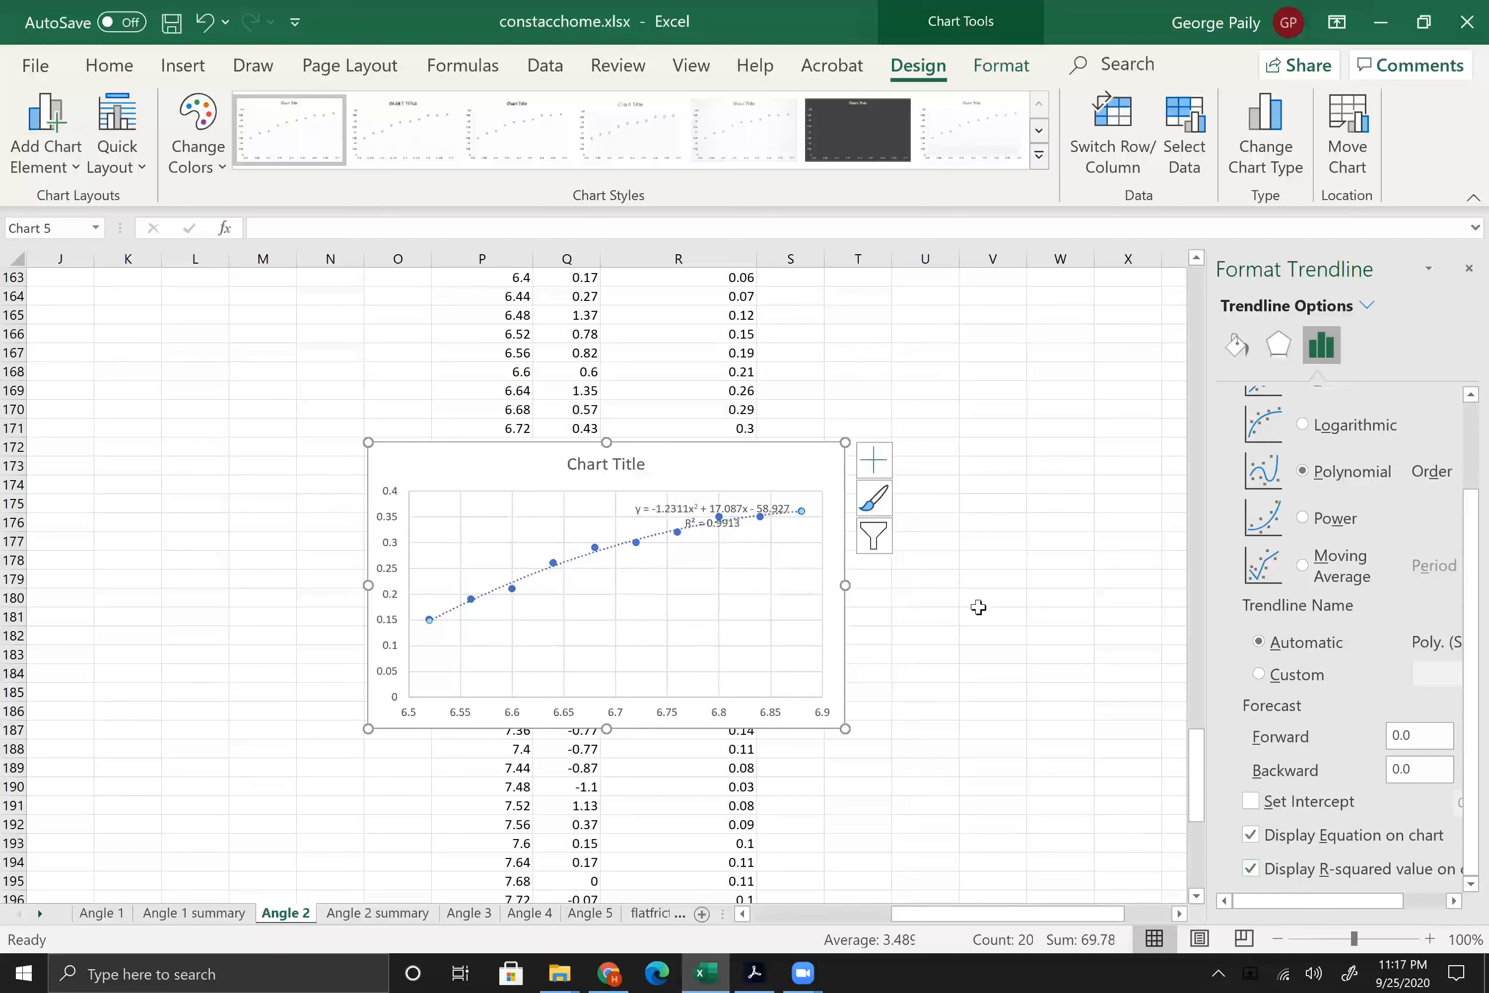
pyautogui.moveTo(664, 509); pyautogui.dragTo(623, 612)
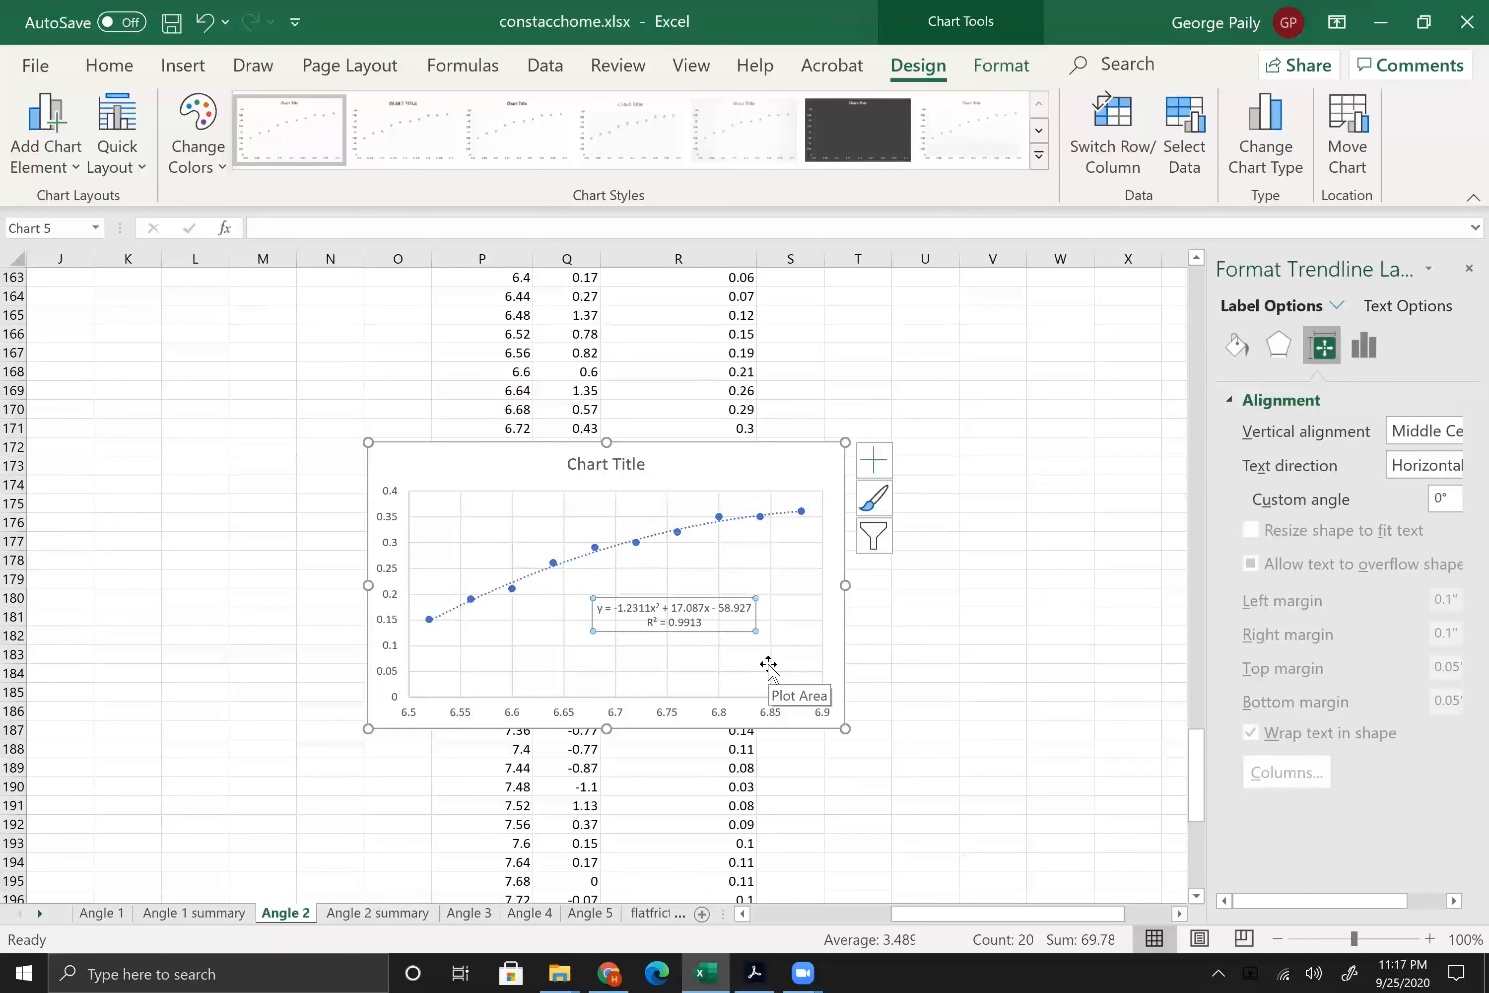
# Step: Change the chart title to "Angle 2 Run 3 going up"
pyautogui.click(602, 463)
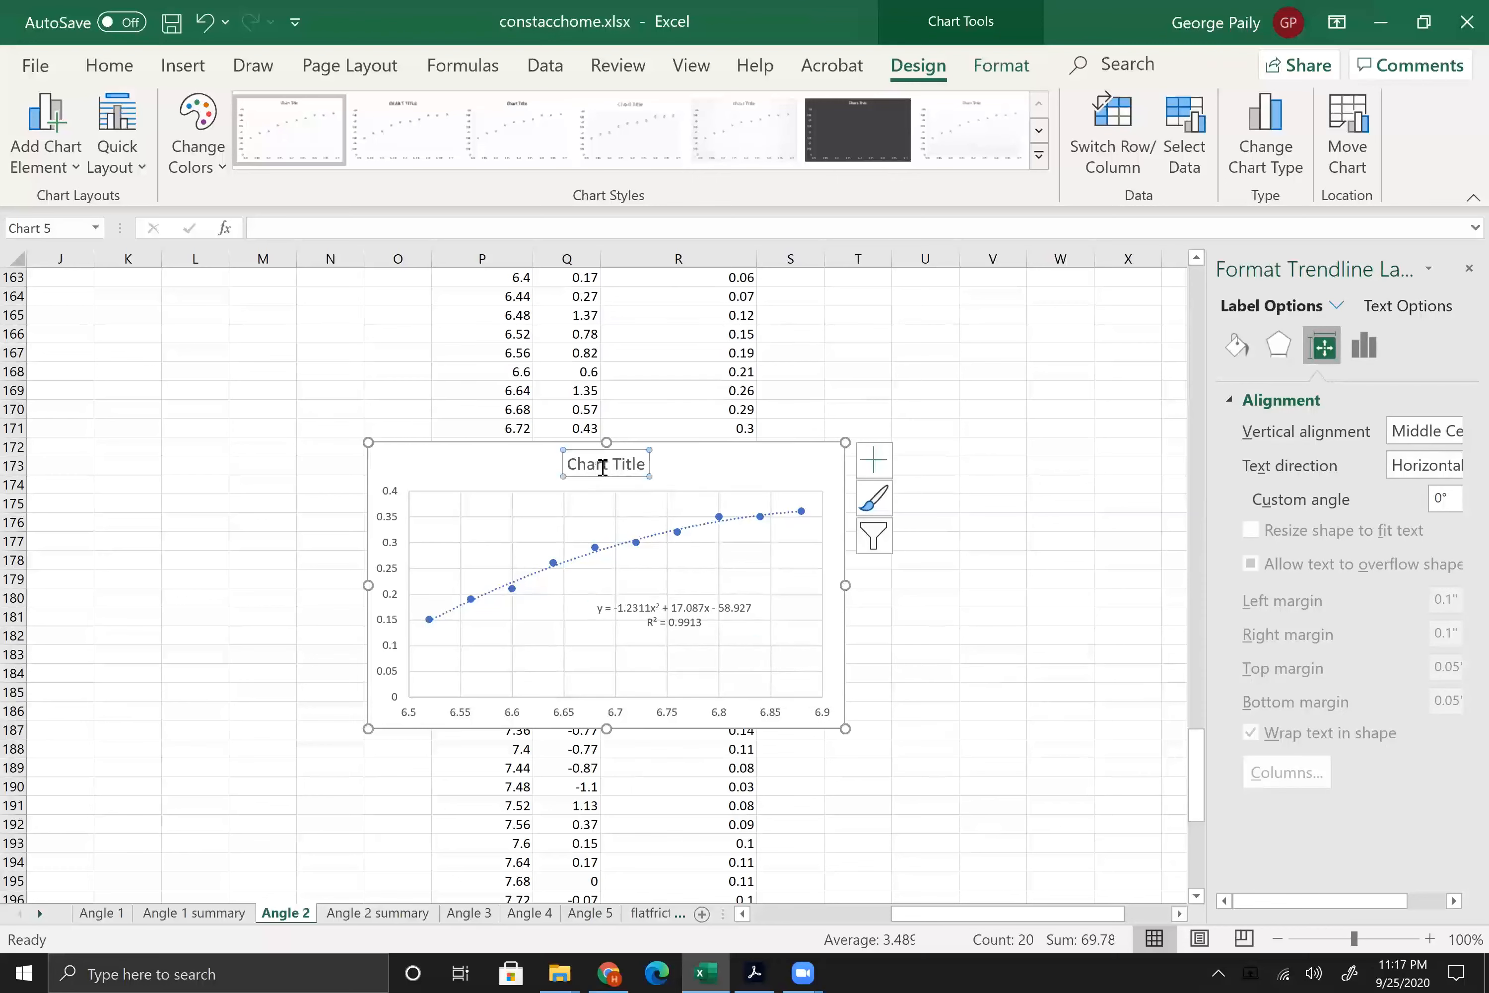
pyautogui.doubleClick(598, 463)
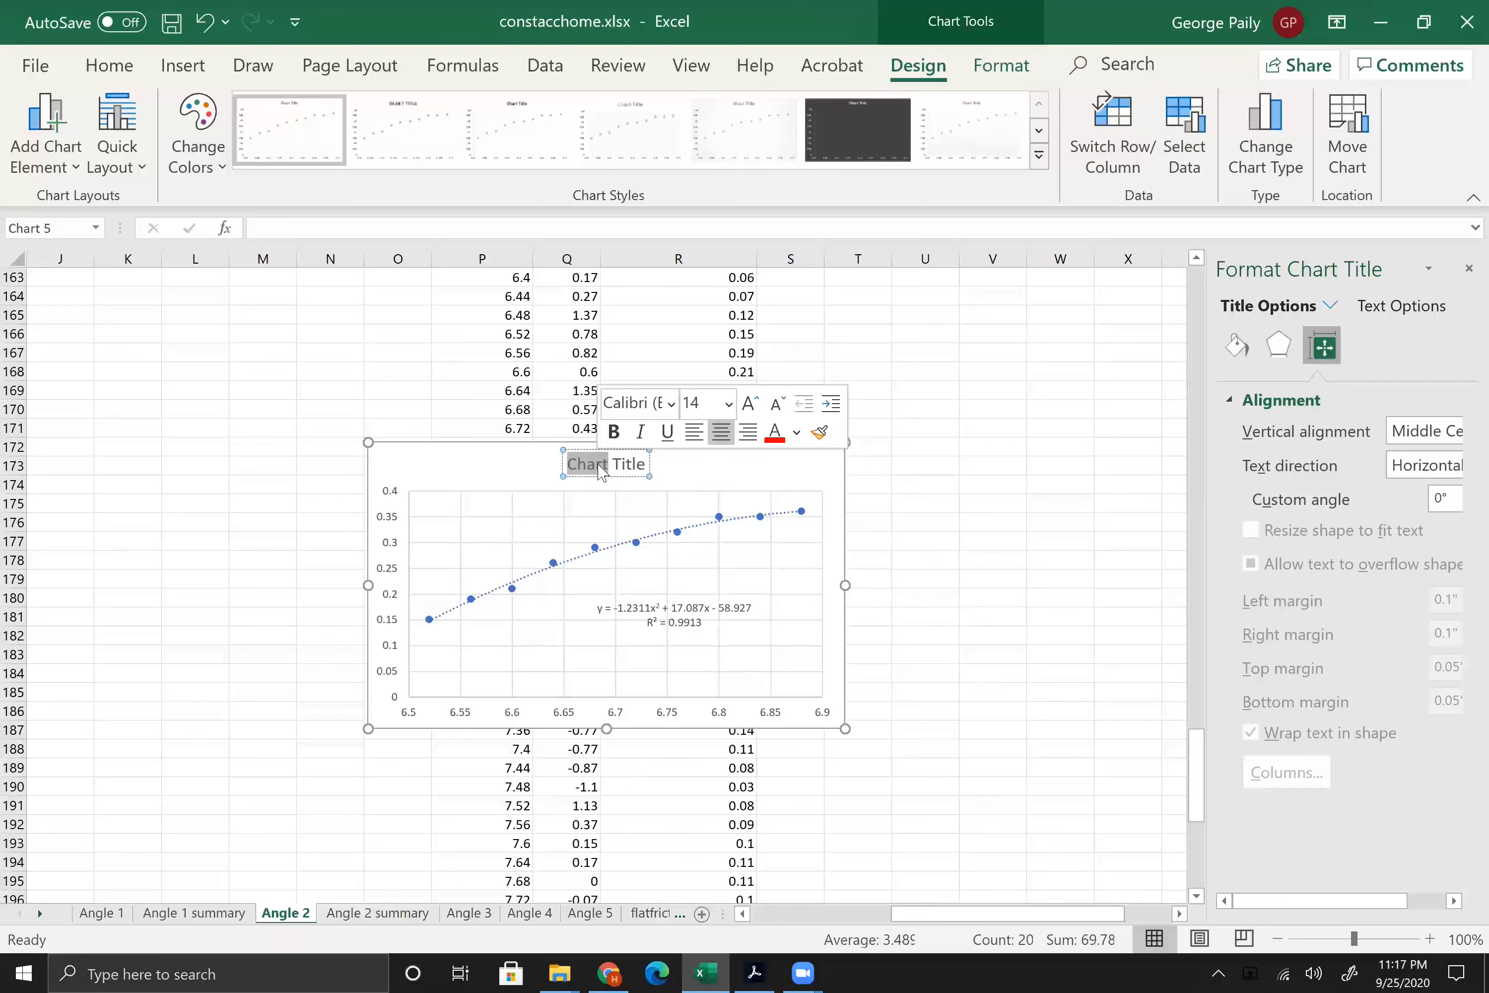
pyautogui.write('Angle 2')
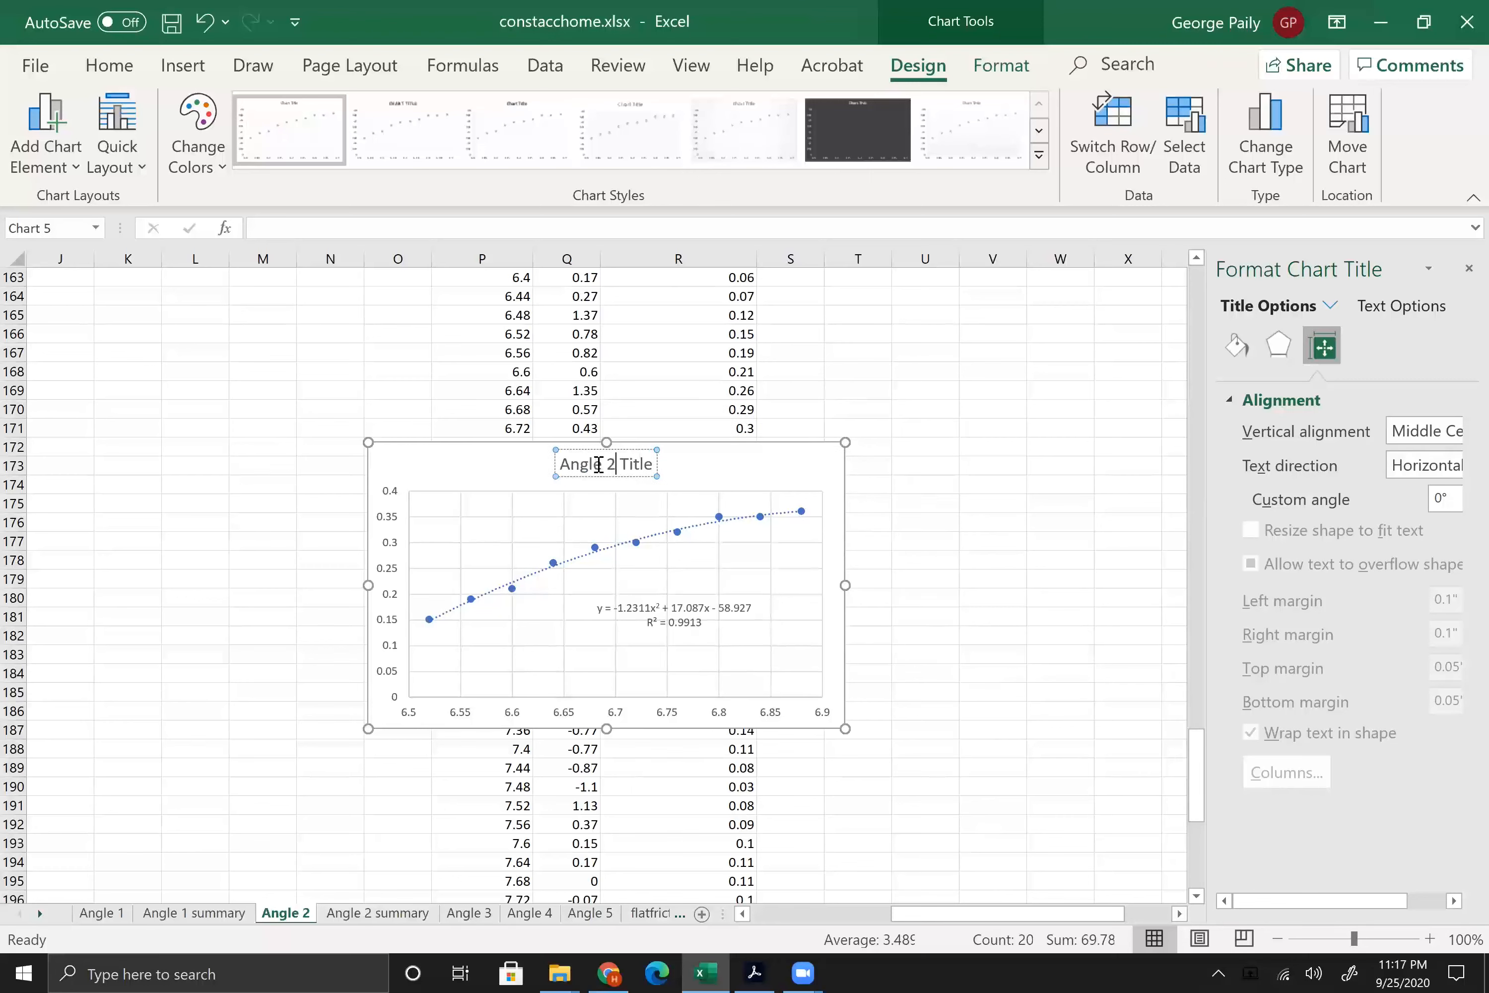
pyautogui.write(' Run 3 goin')
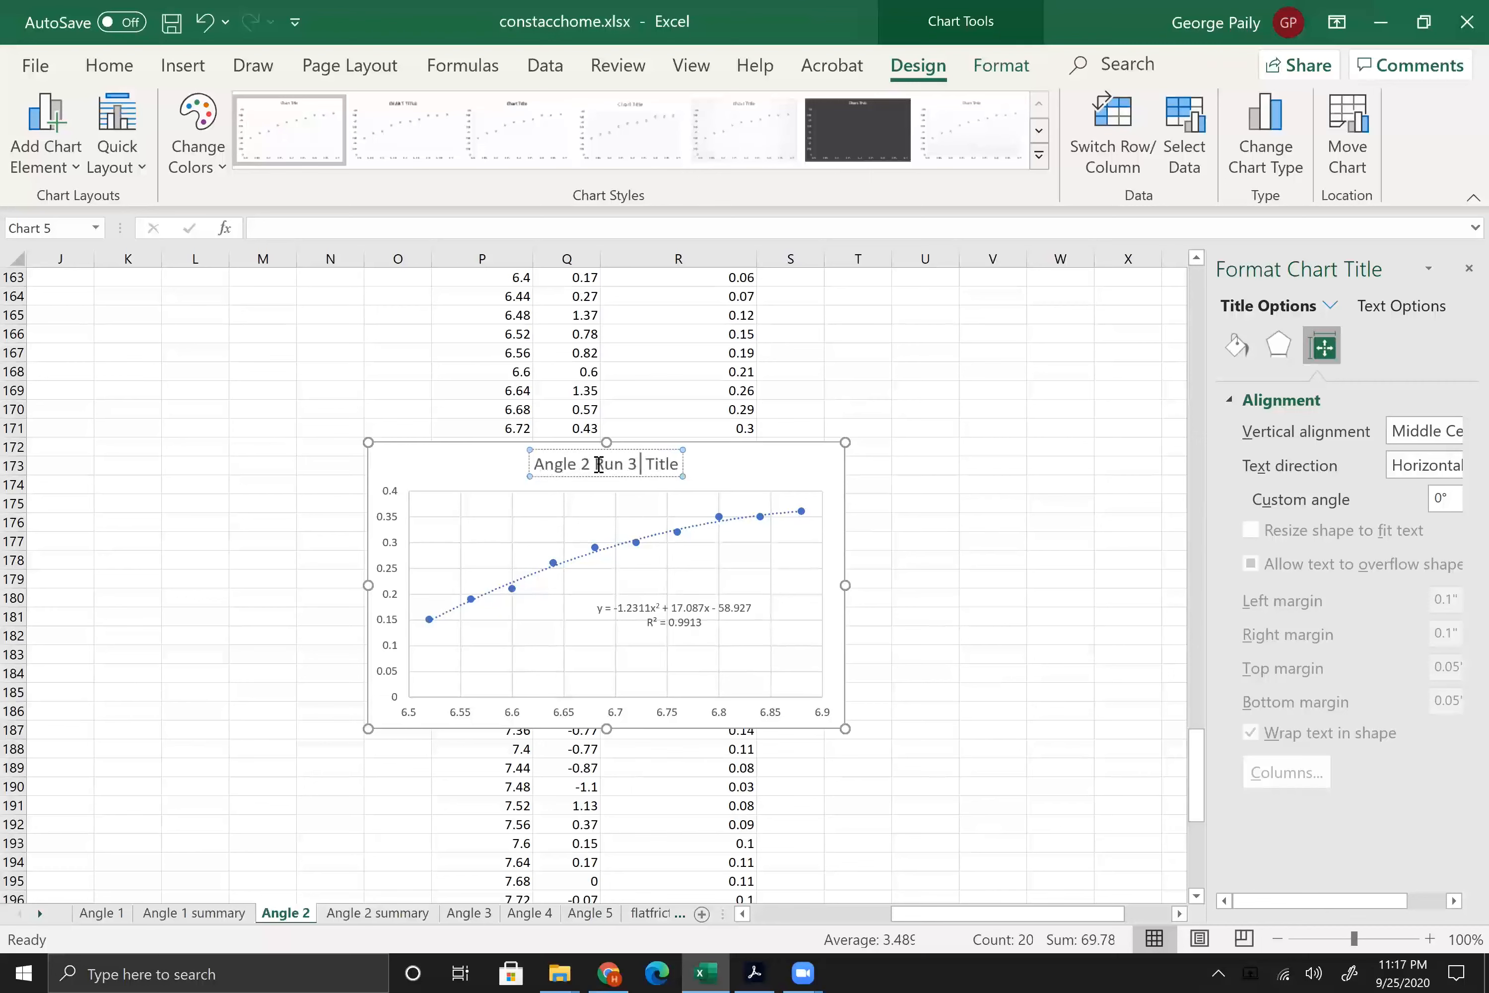
pyautogui.write('g up')
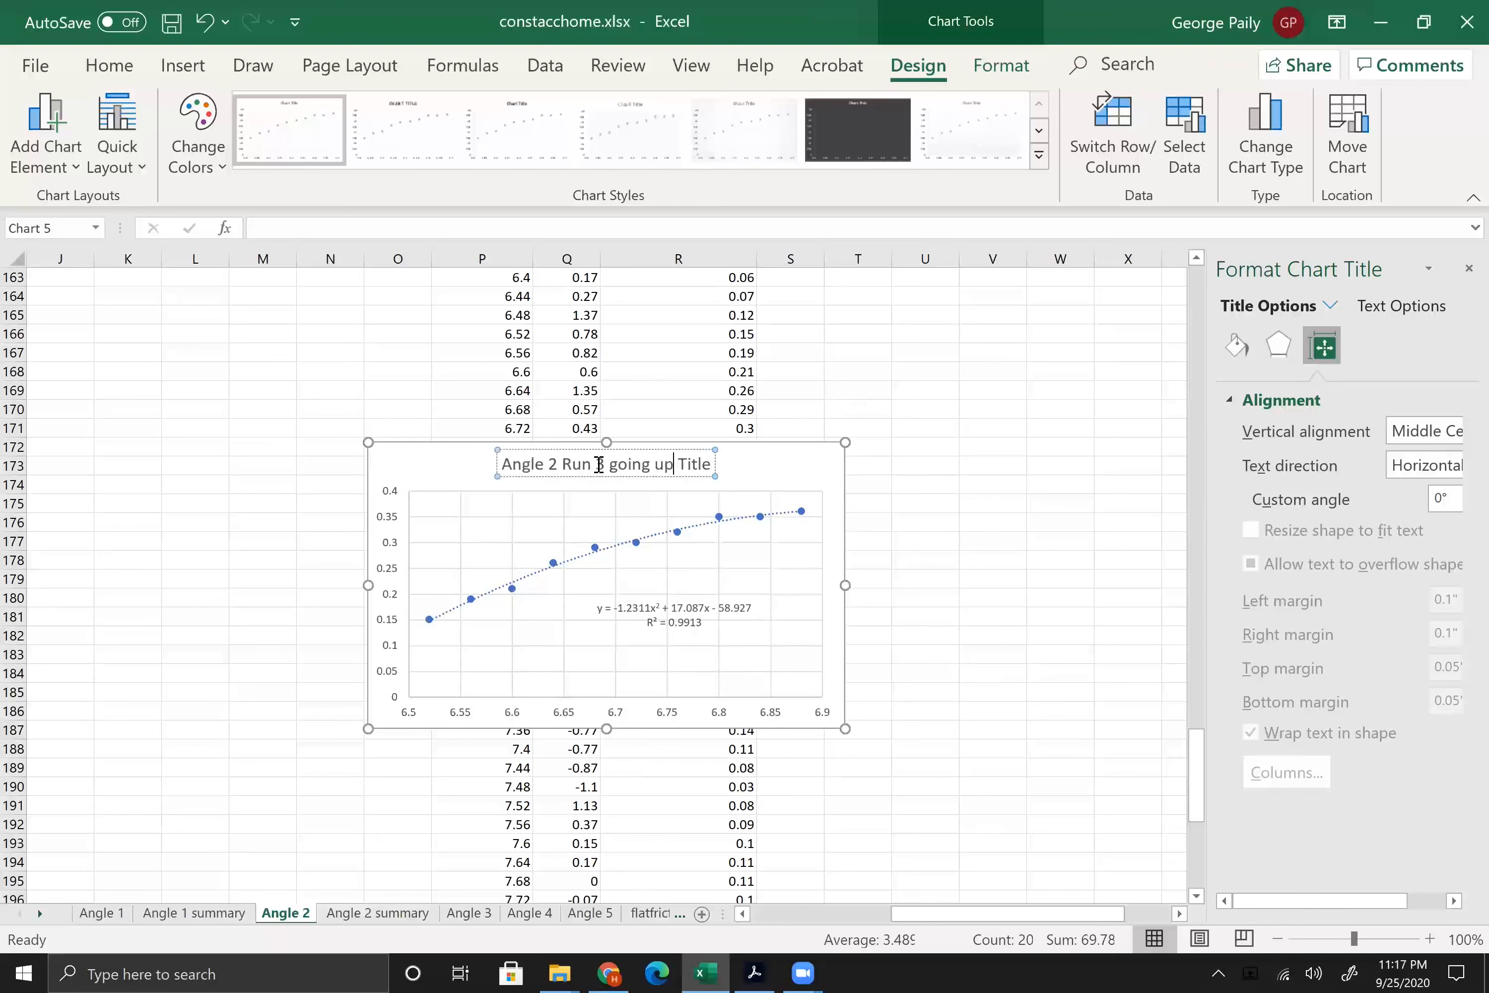
pyautogui.hotkey('shift', 'Right')
pyautogui.hotkey('shift', 'Right')
pyautogui.hotkey('shift', 'Right')
pyautogui.hotkey('shift', 'Right')
pyautogui.hotkey('shift', 'Right')
pyautogui.hotkey('shift', 'Right')
pyautogui.press('BackSpace')
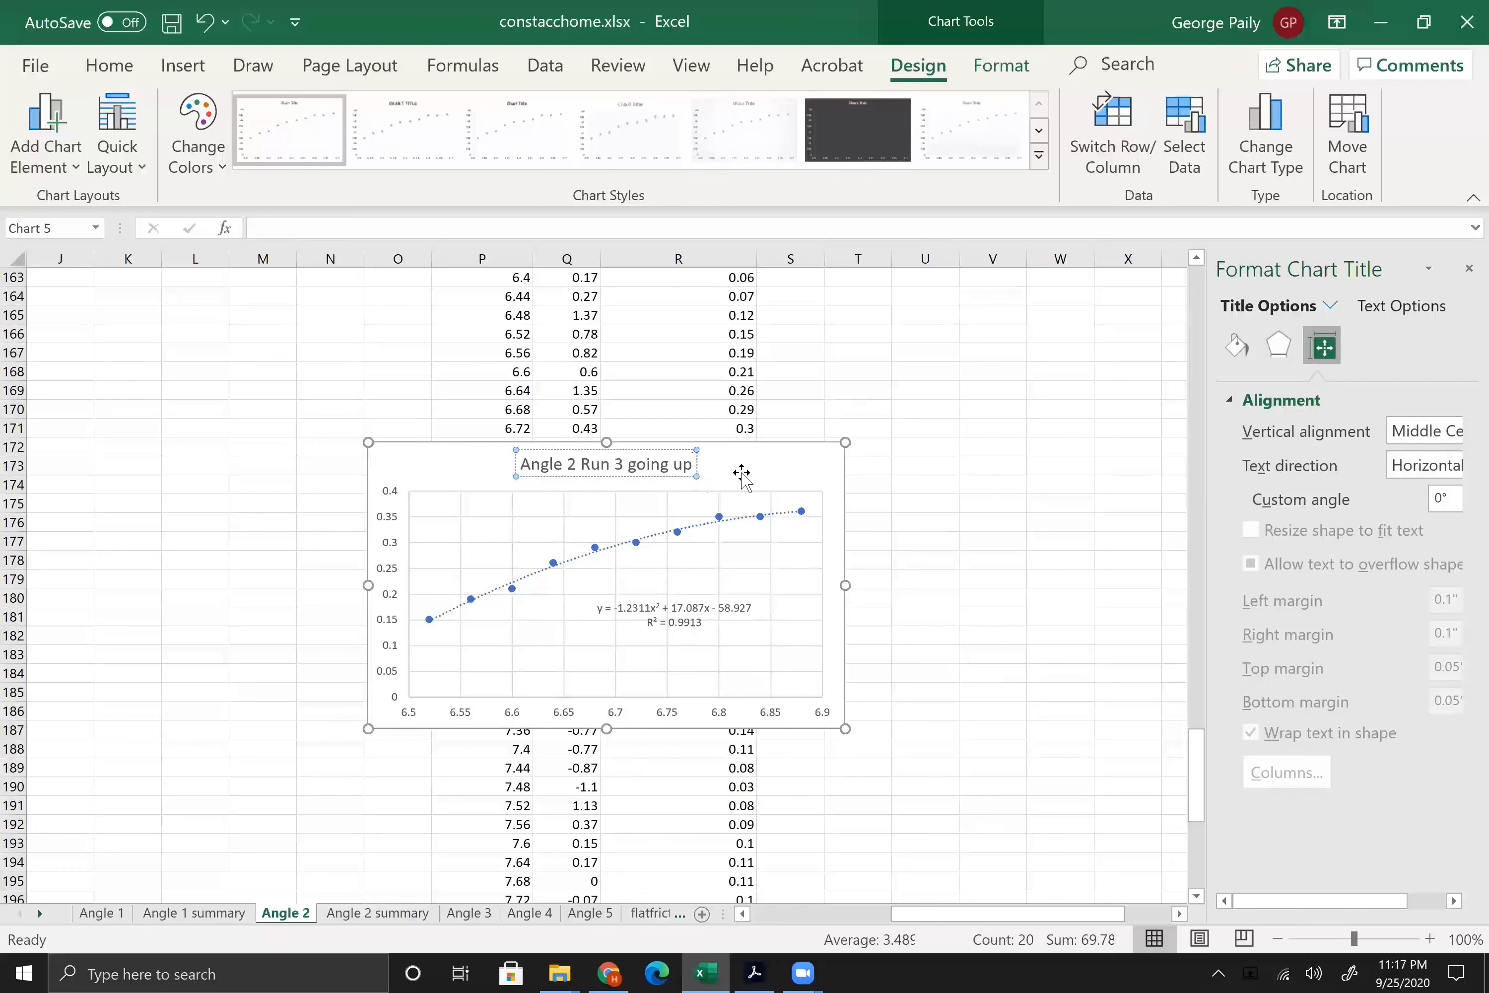
pyautogui.click(797, 461)
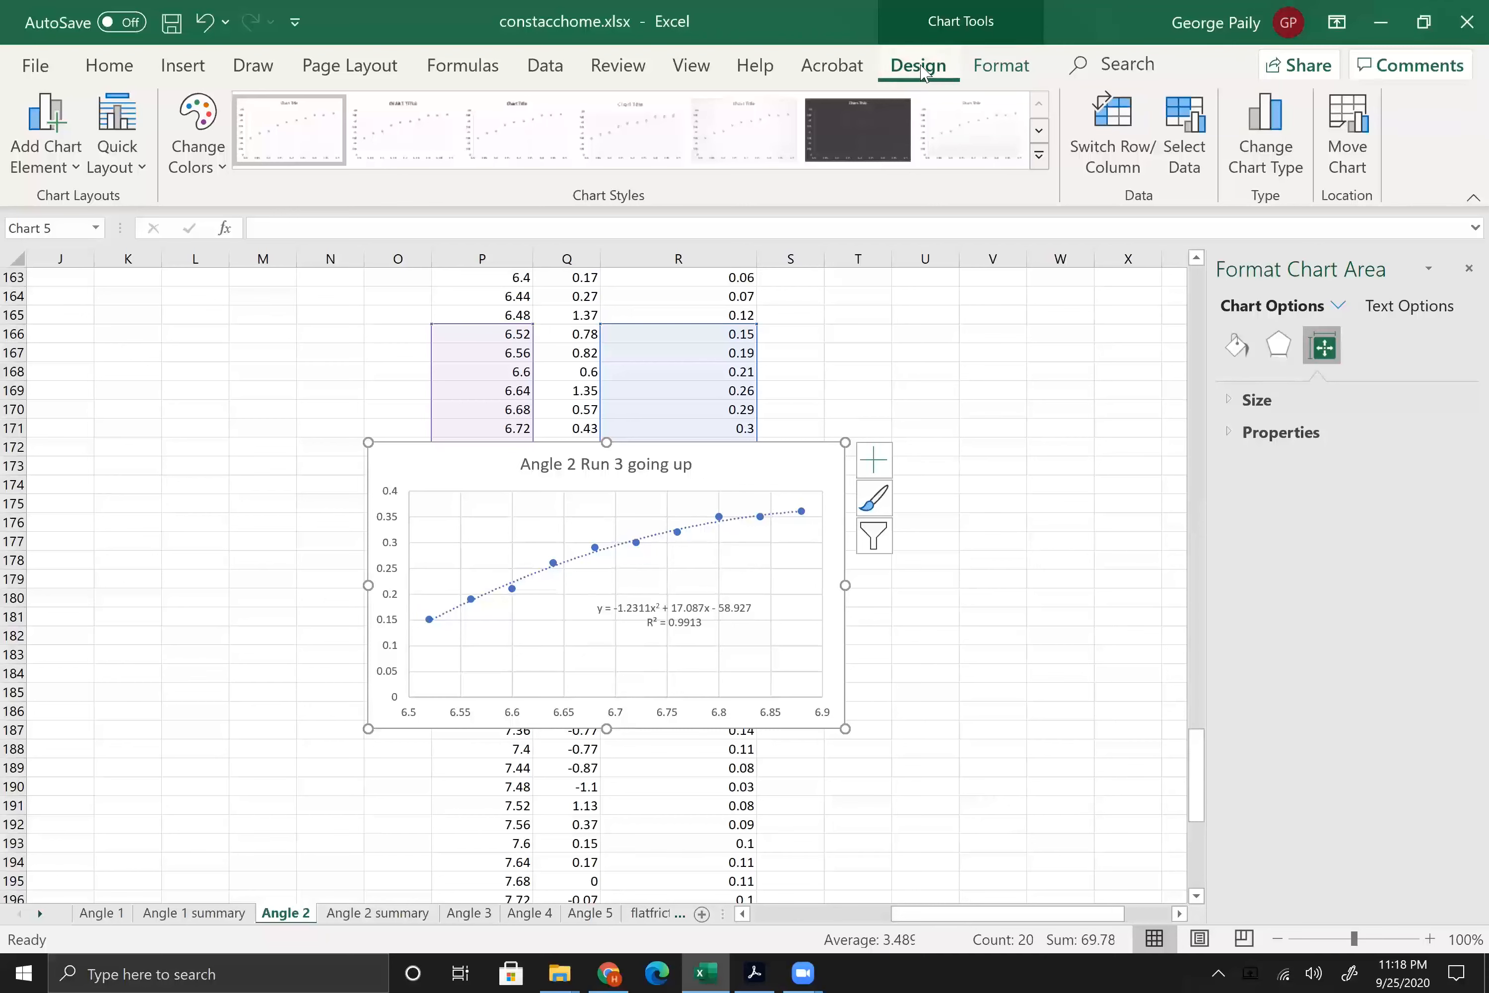
# Step: Add a primary horizontal axis title to the chart and set its text to "t (s)"
pyautogui.click(46, 139)
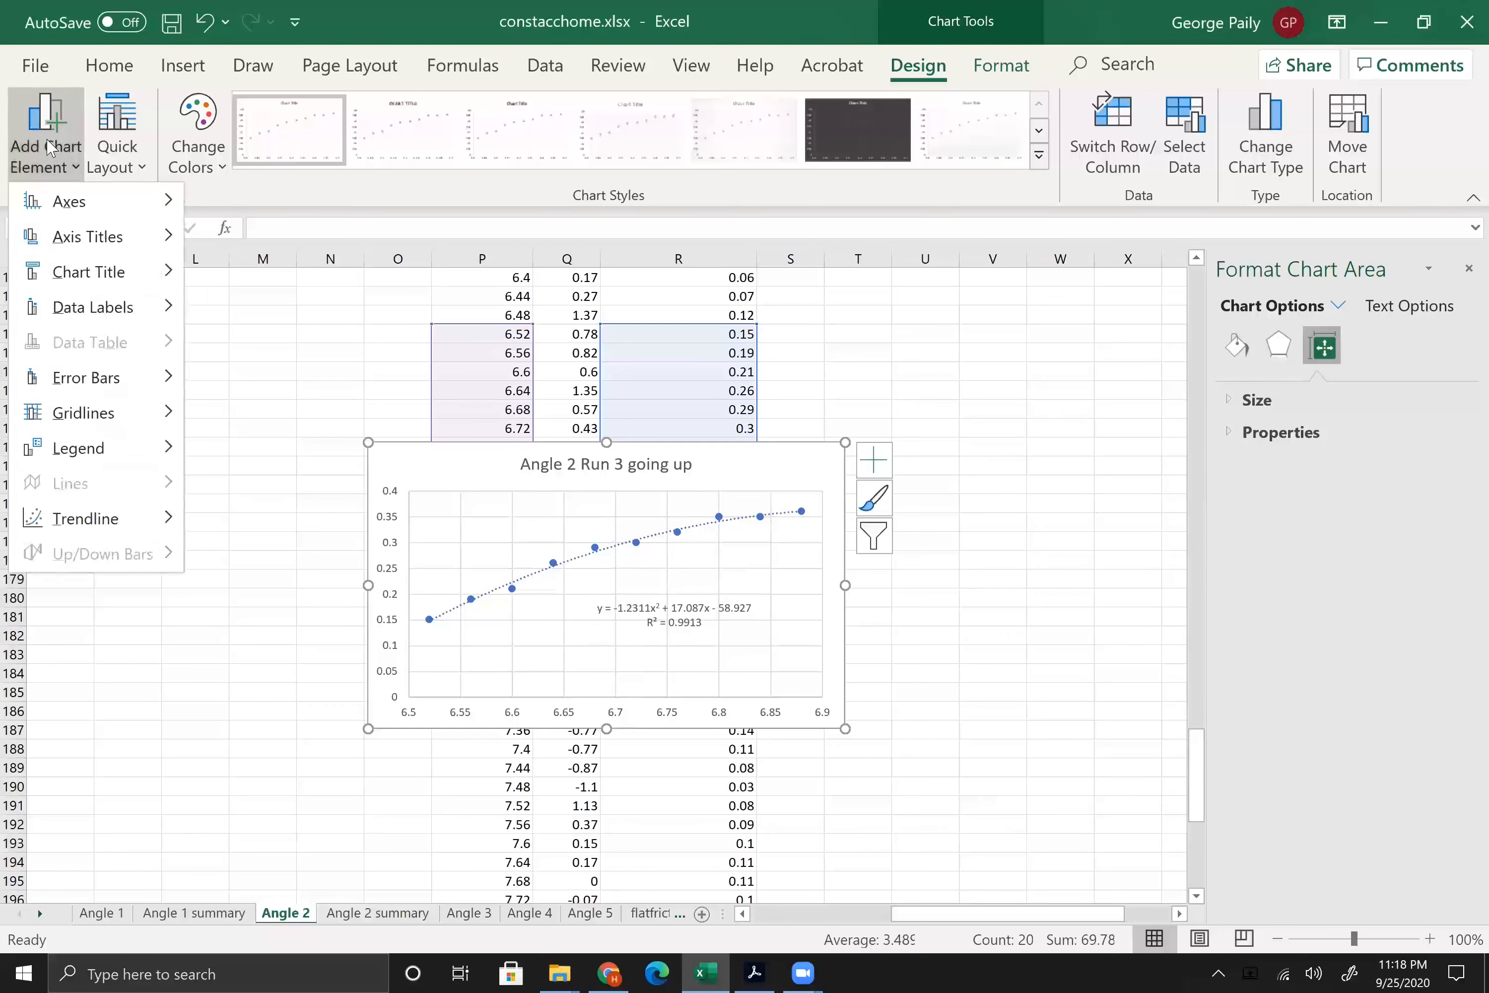
pyautogui.moveTo(69, 243)
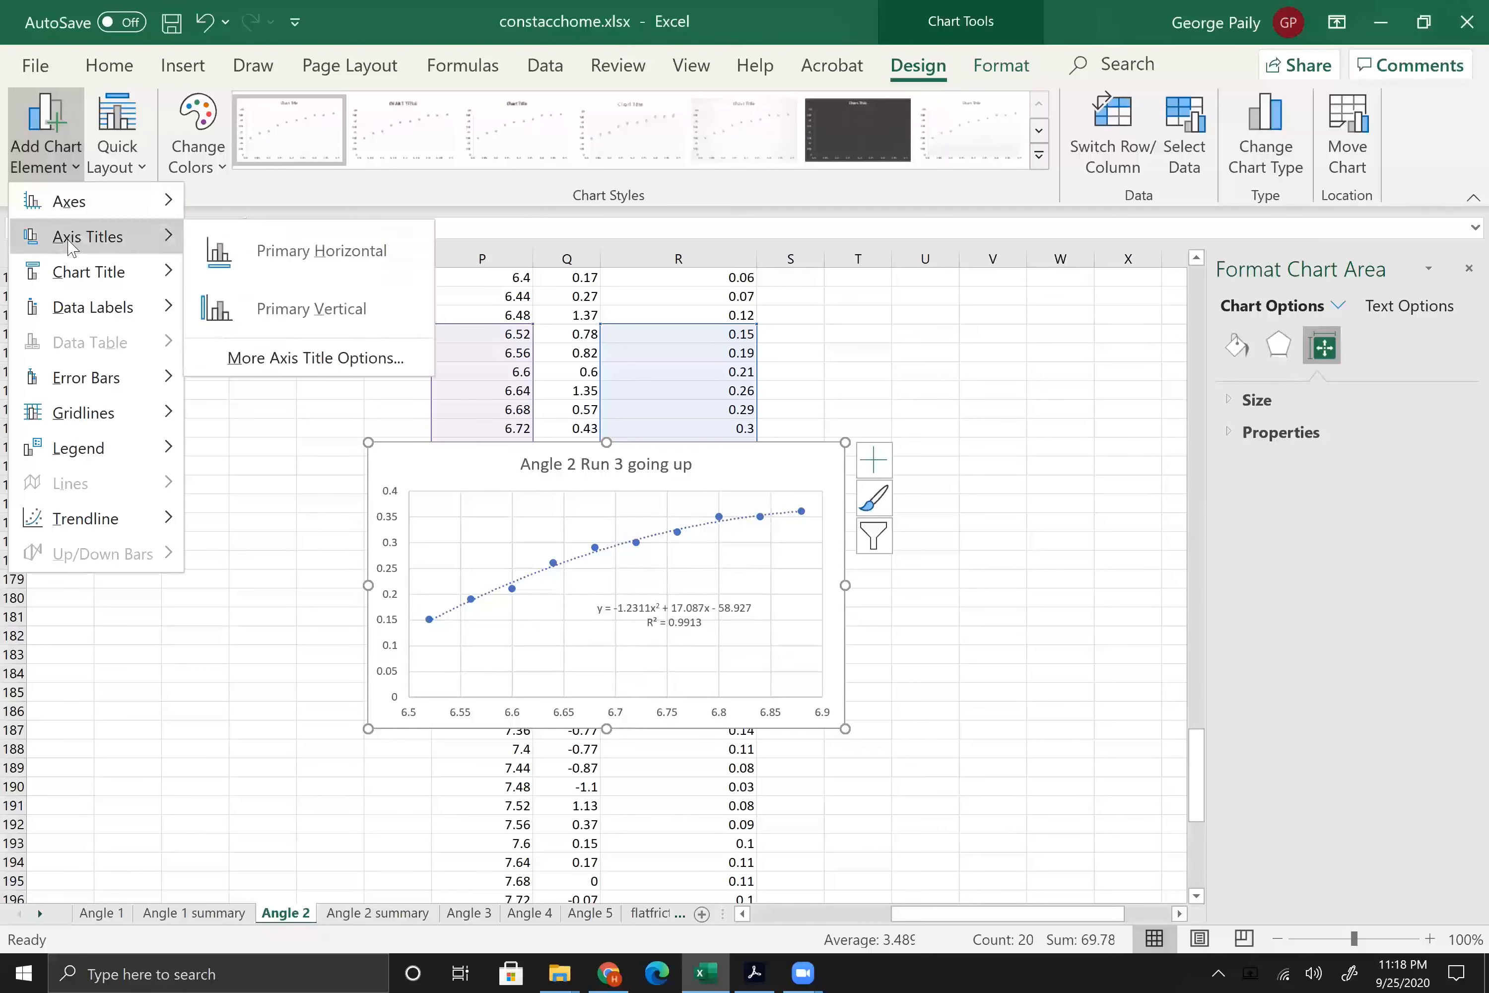
pyautogui.click(269, 249)
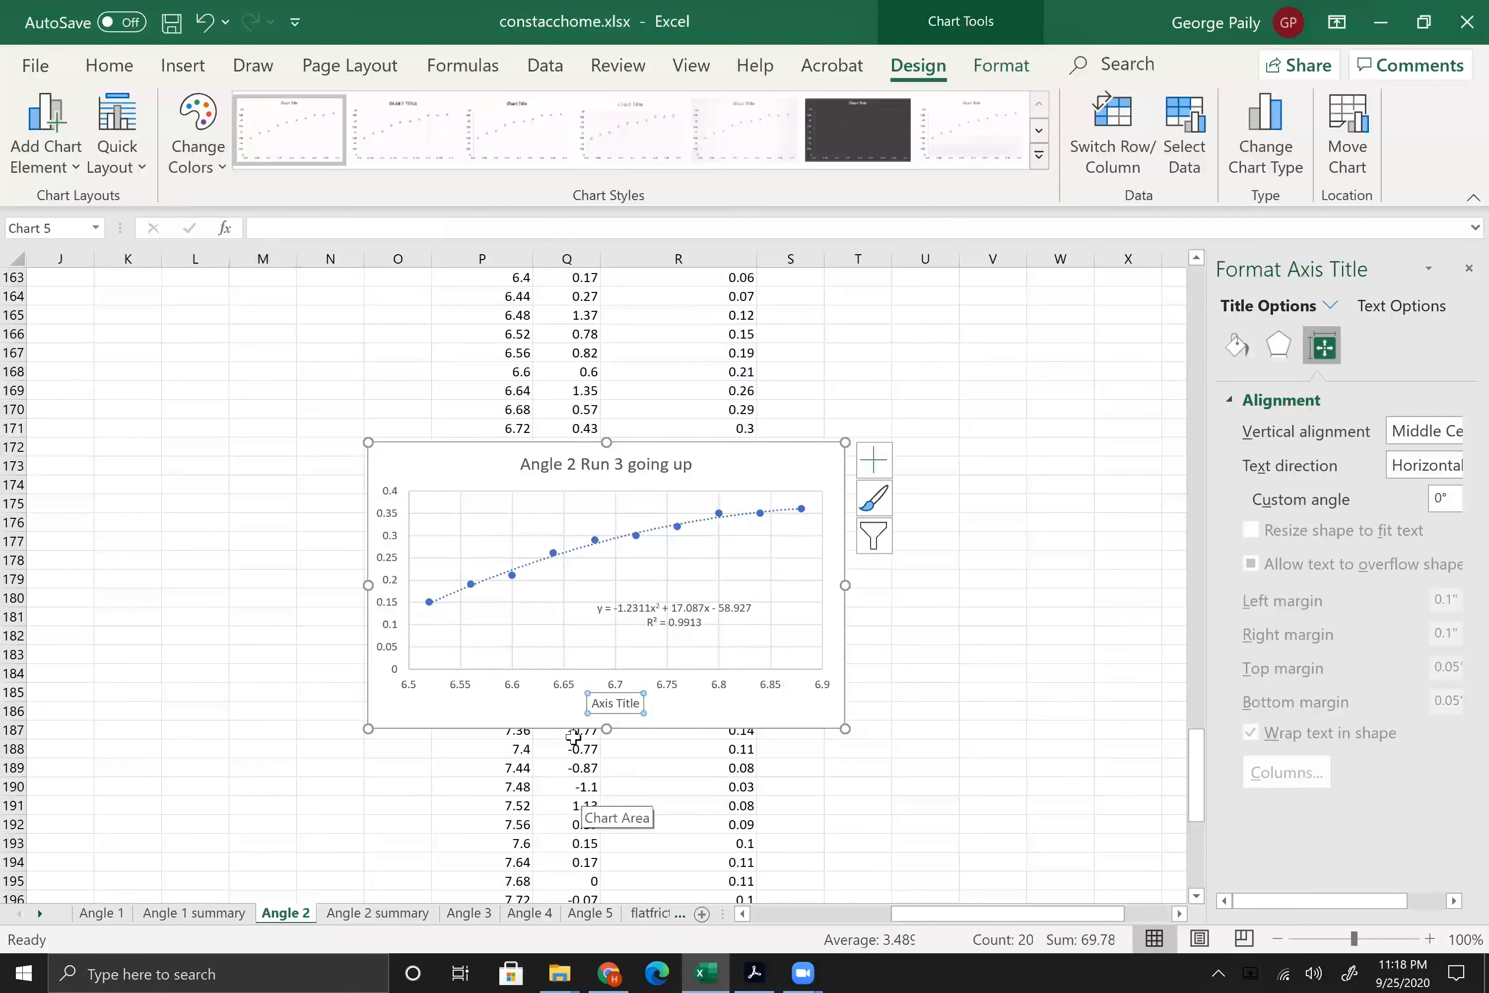
pyautogui.doubleClick(604, 703)
pyautogui.press('BackSpace')
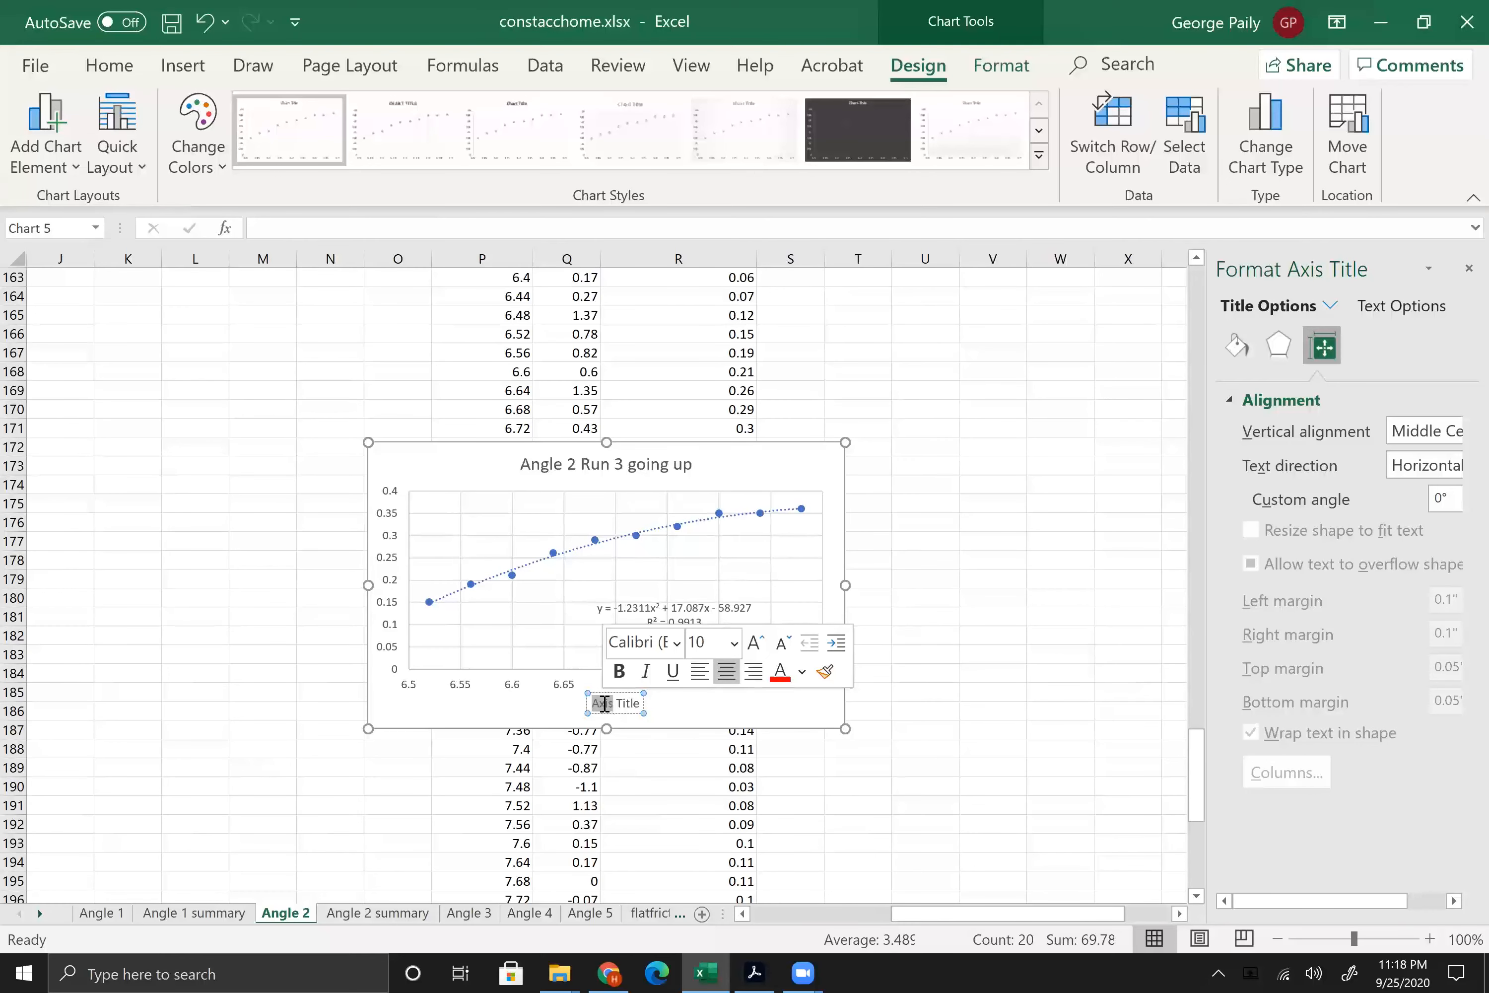
pyautogui.press('Delete')
pyautogui.press('Delete')
pyautogui.press('Delete')
pyautogui.press('Delete')
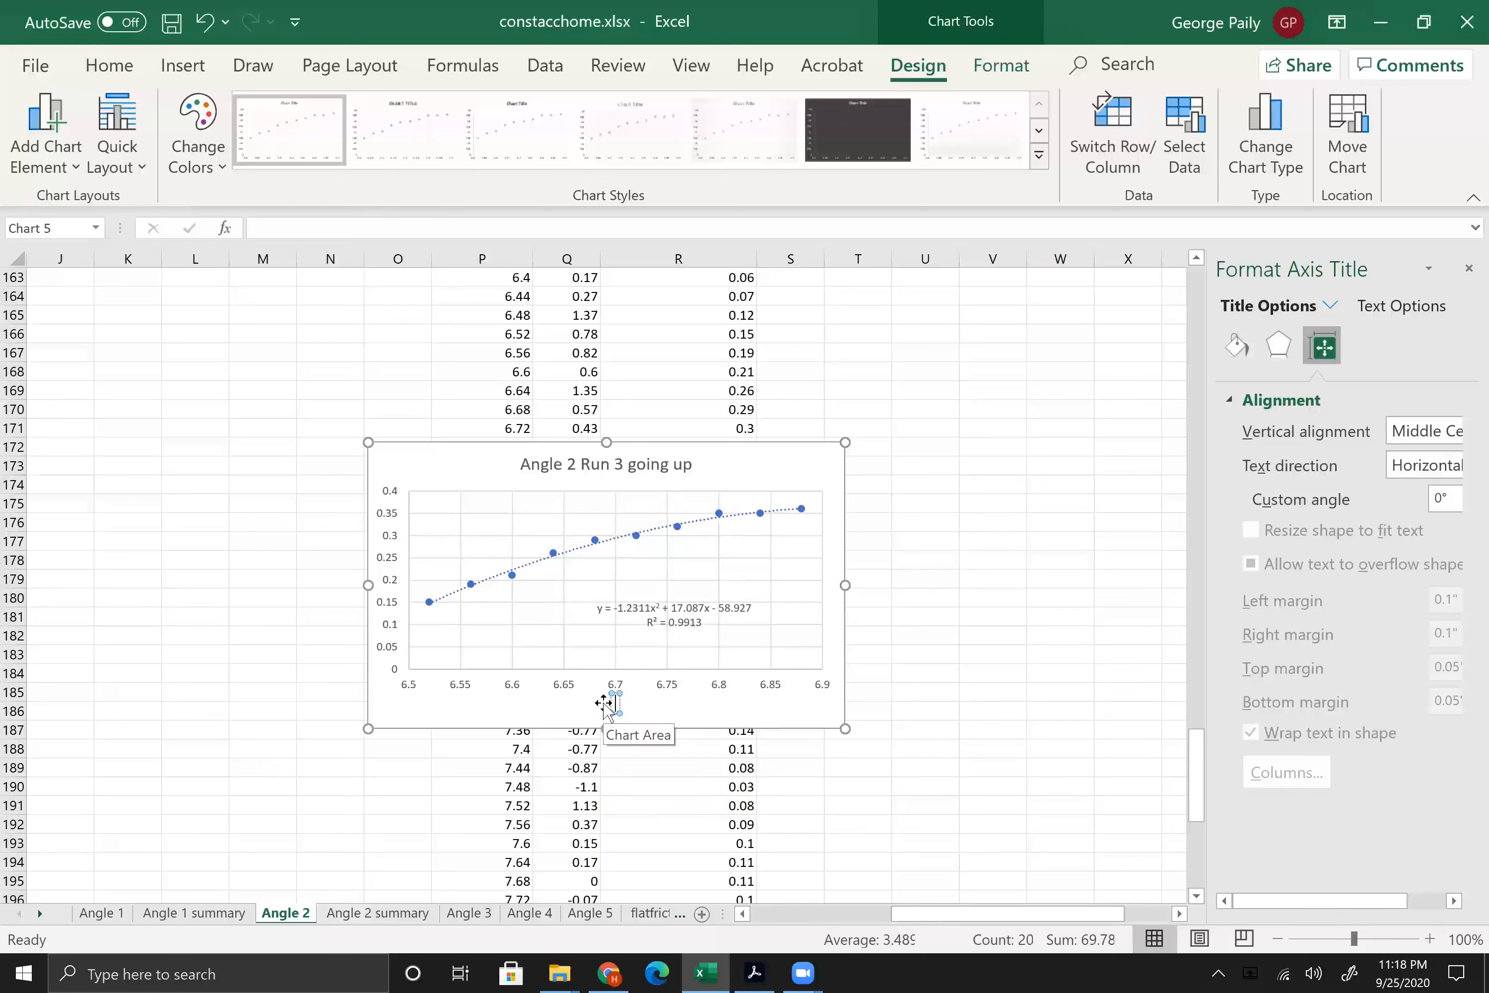
pyautogui.write('t (s)')
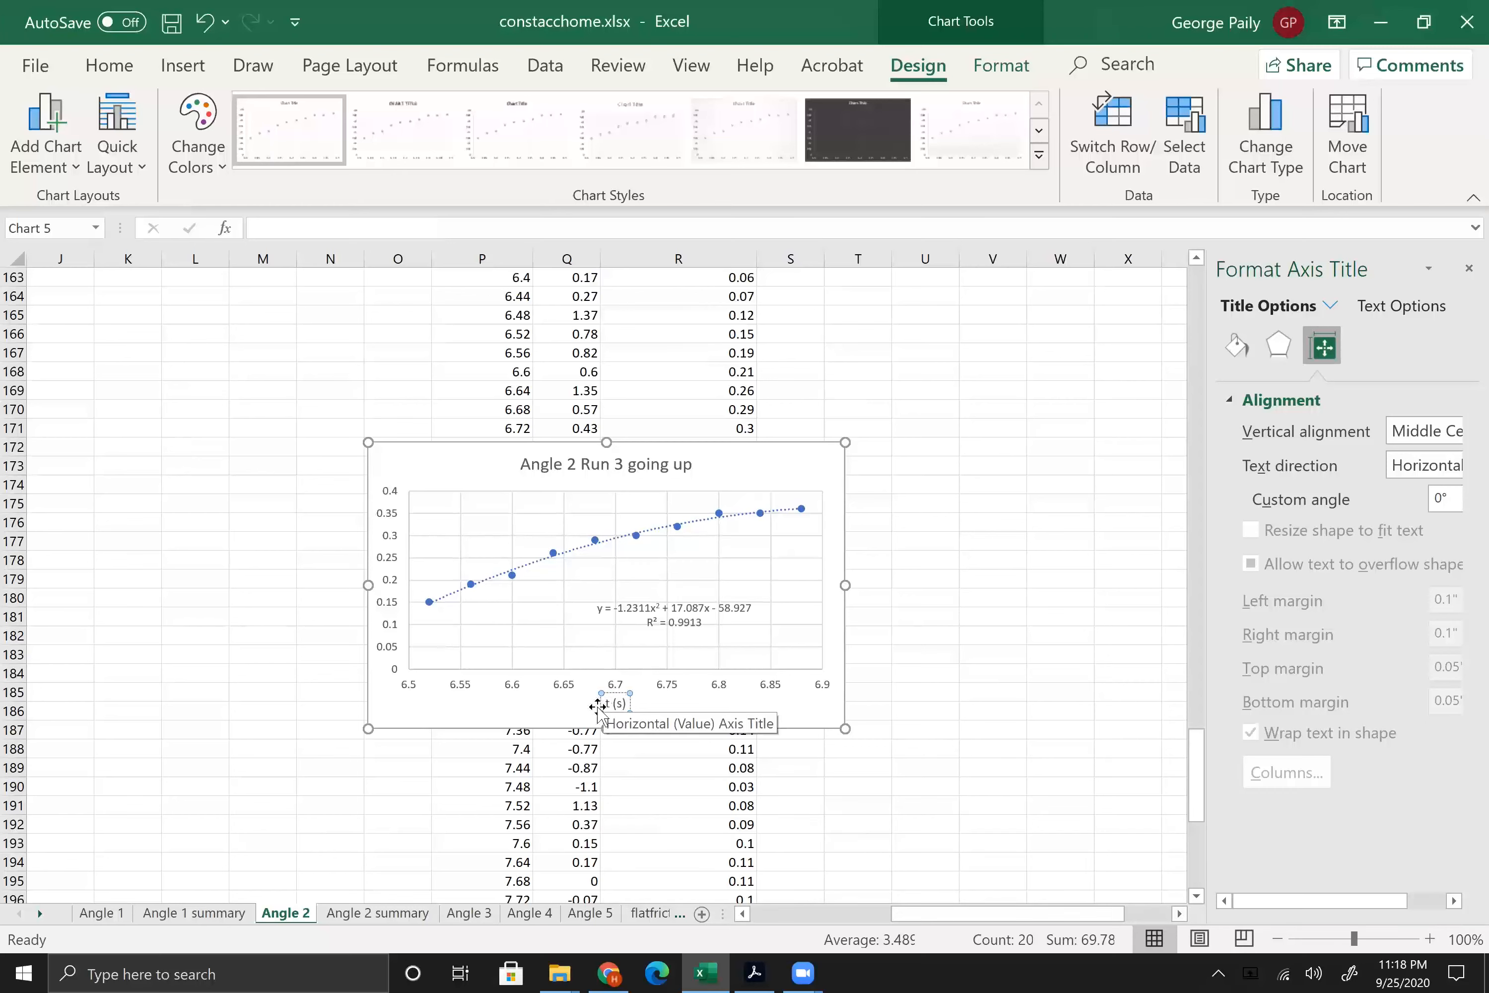
# Step: Add a primary vertical axis title to the chart and set its text to "Position (m)"
pyautogui.click(532, 706)
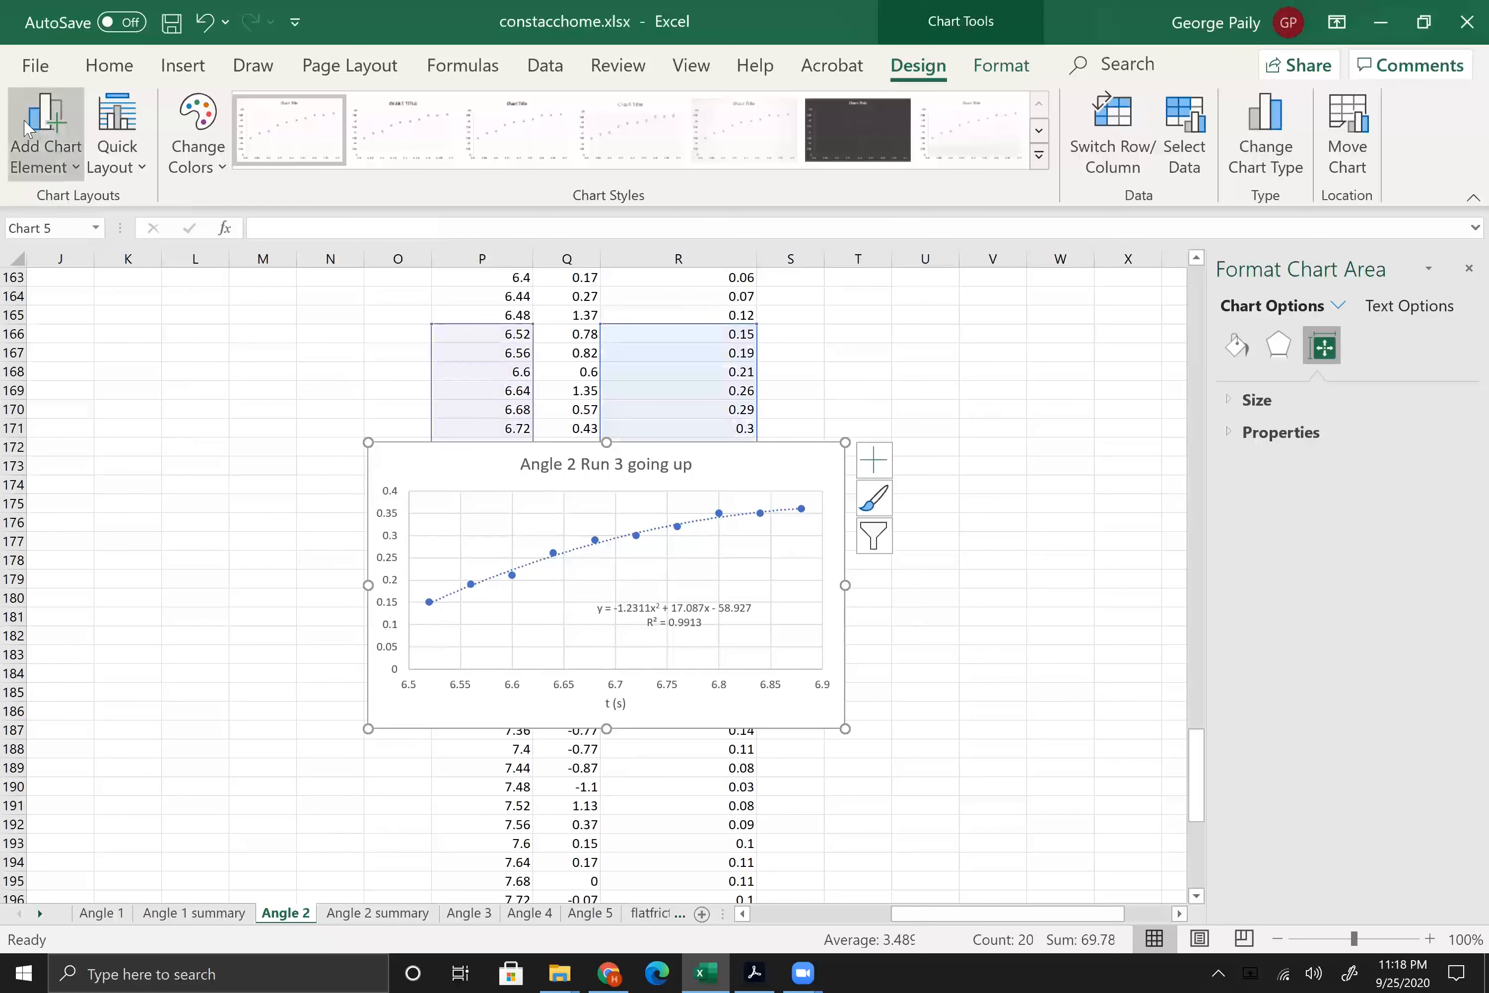
pyautogui.click(52, 126)
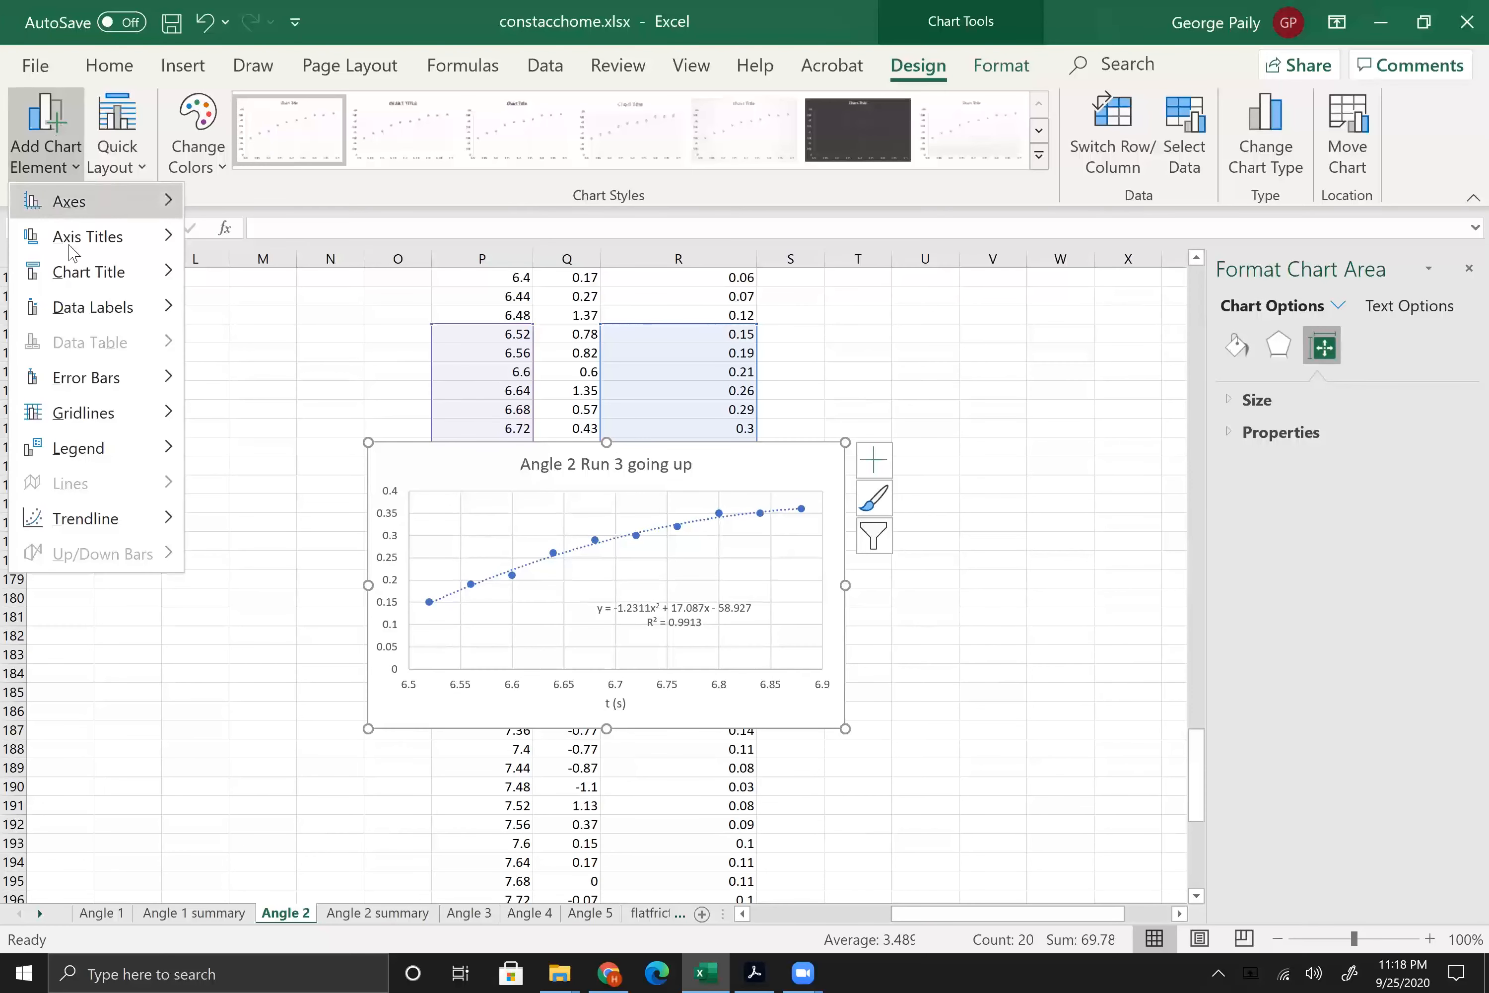
pyautogui.moveTo(73, 242)
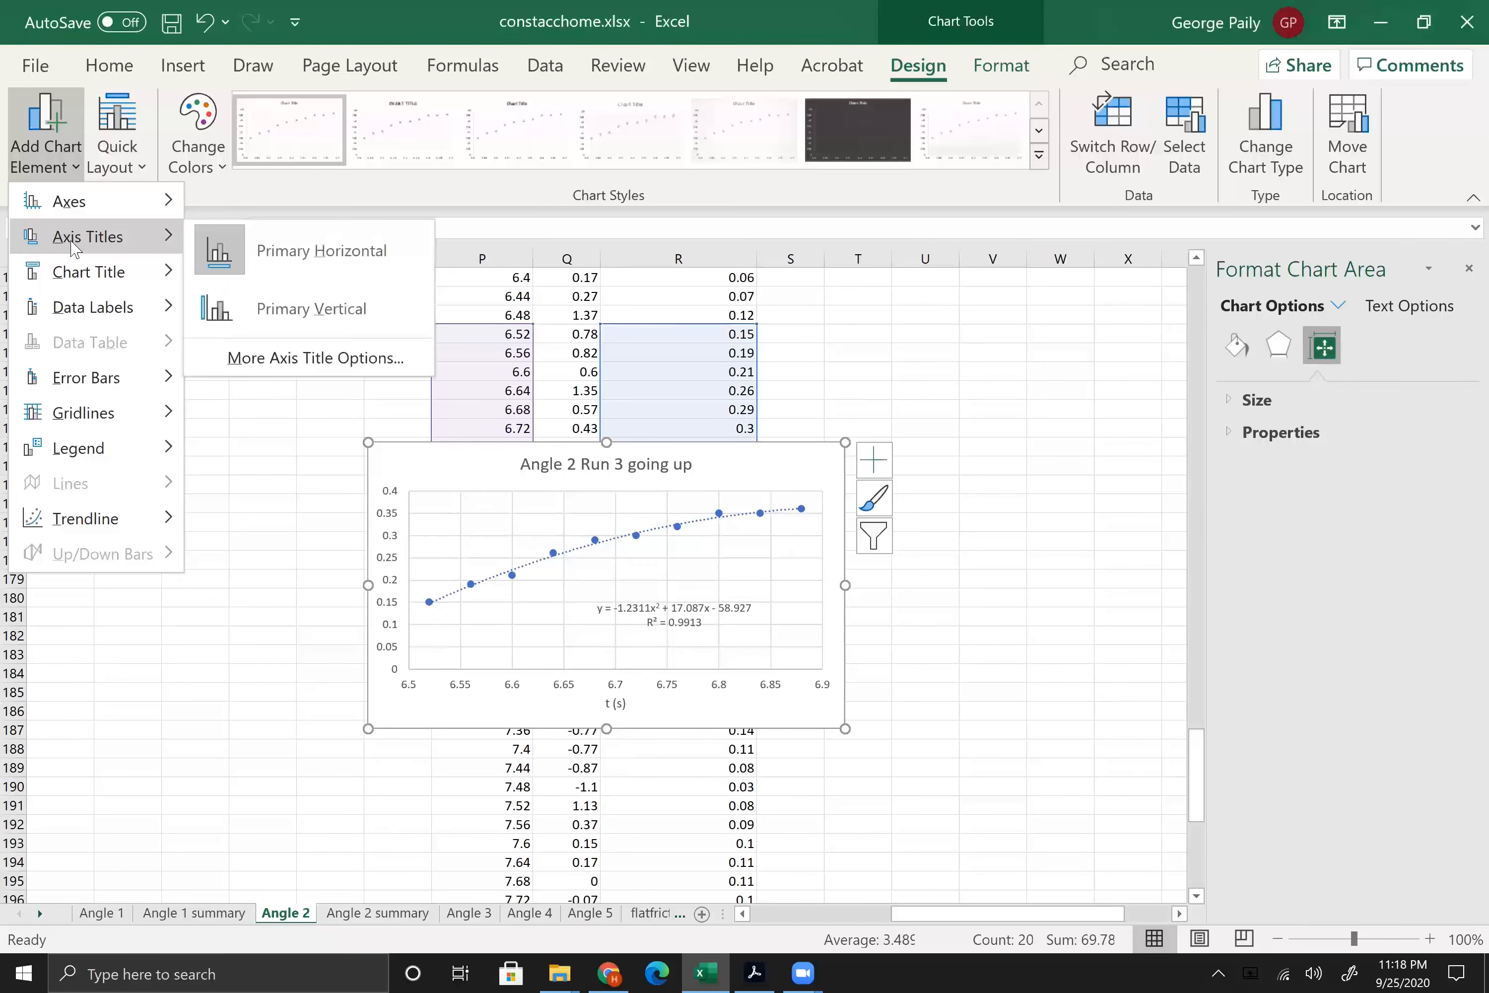
pyautogui.click(253, 311)
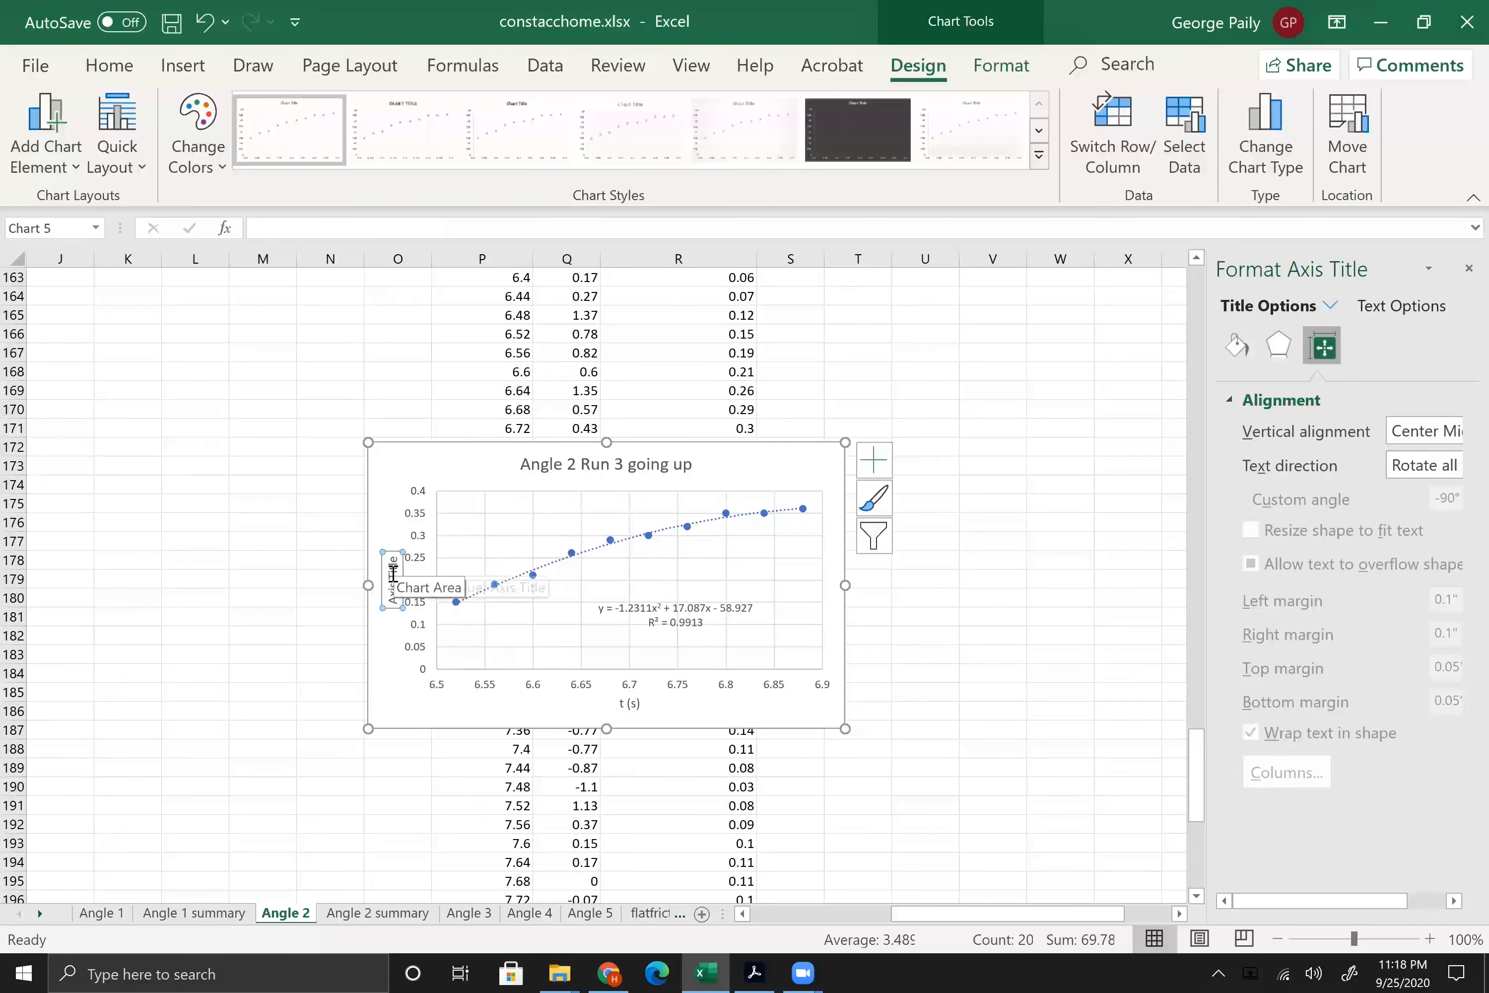
pyautogui.doubleClick(394, 575)
pyautogui.press('BackSpace')
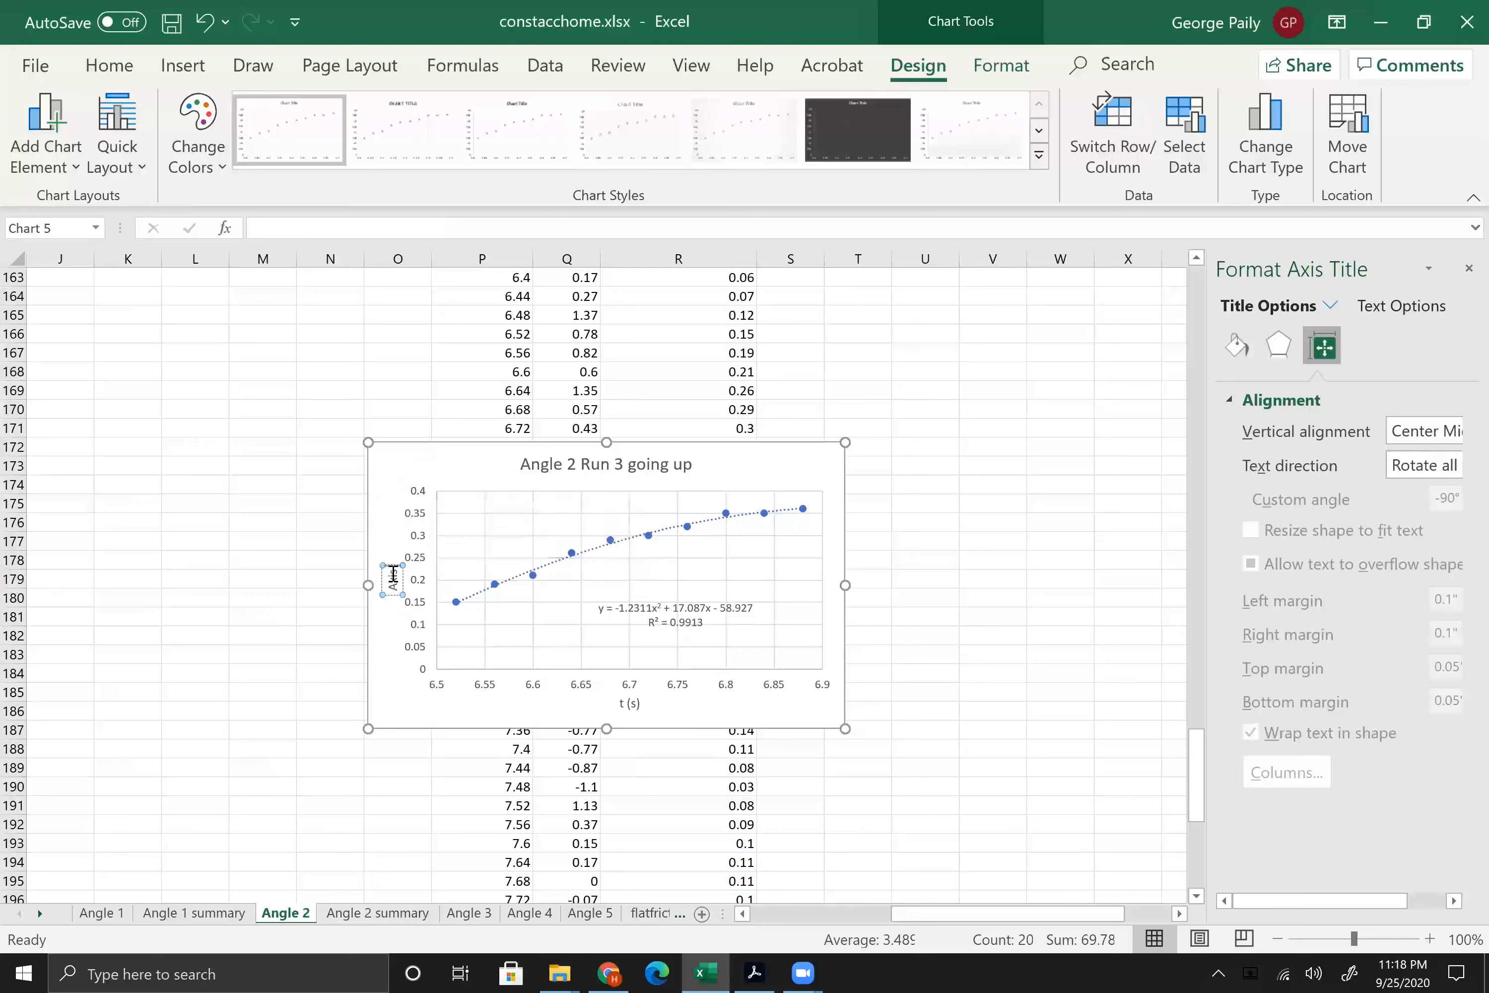
pyautogui.doubleClick(393, 575)
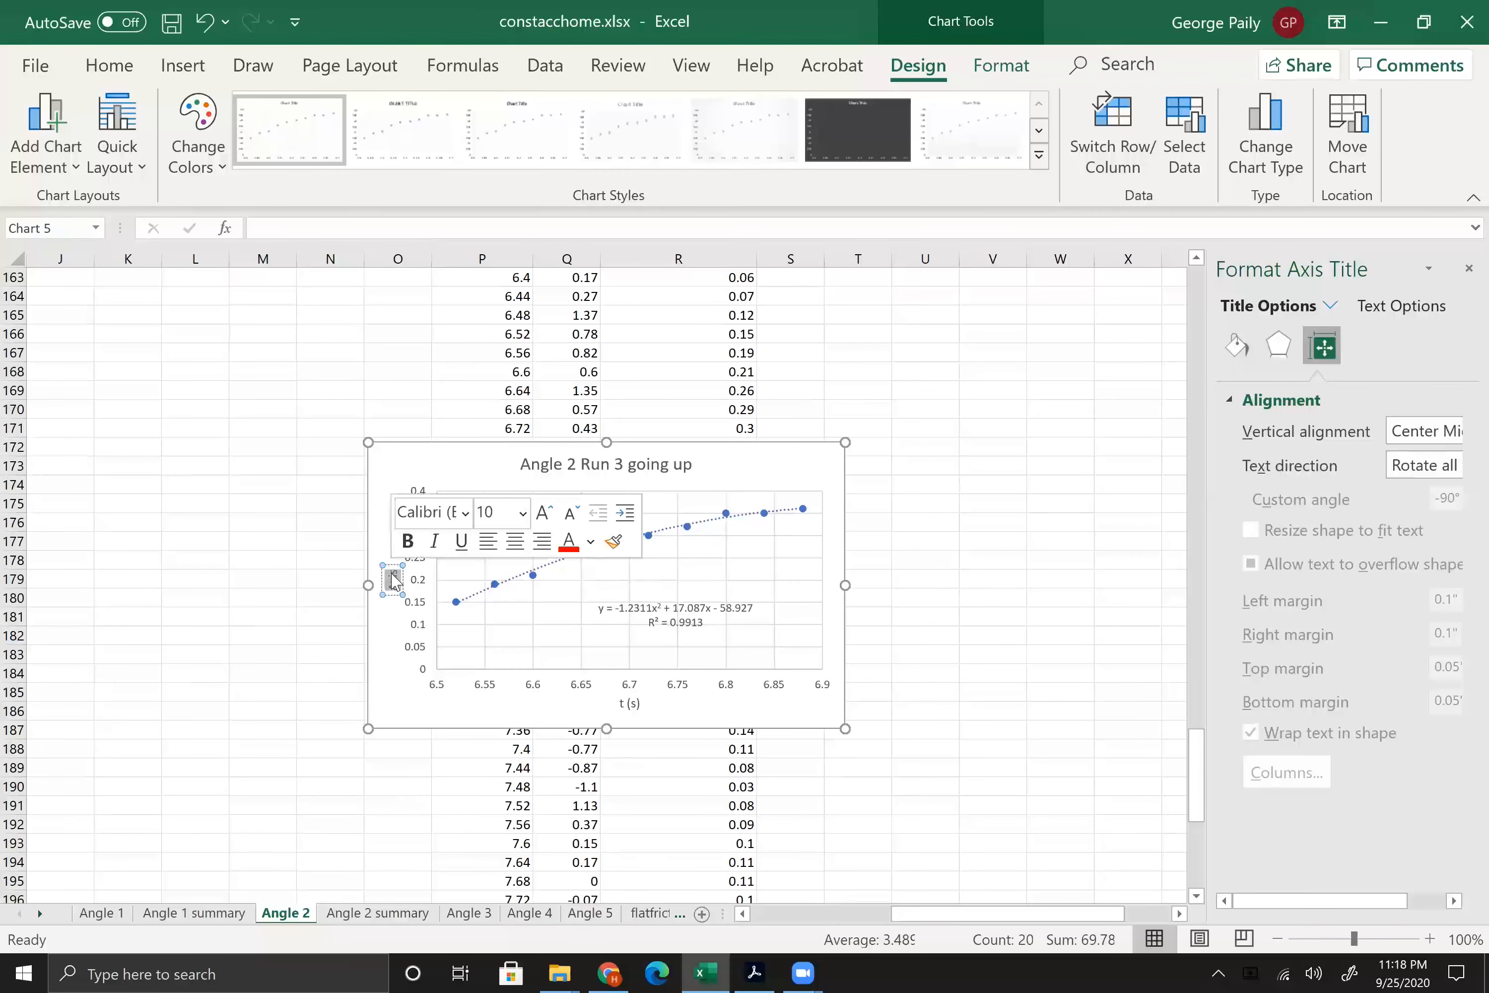
pyautogui.press('BackSpace')
pyautogui.write('Po')
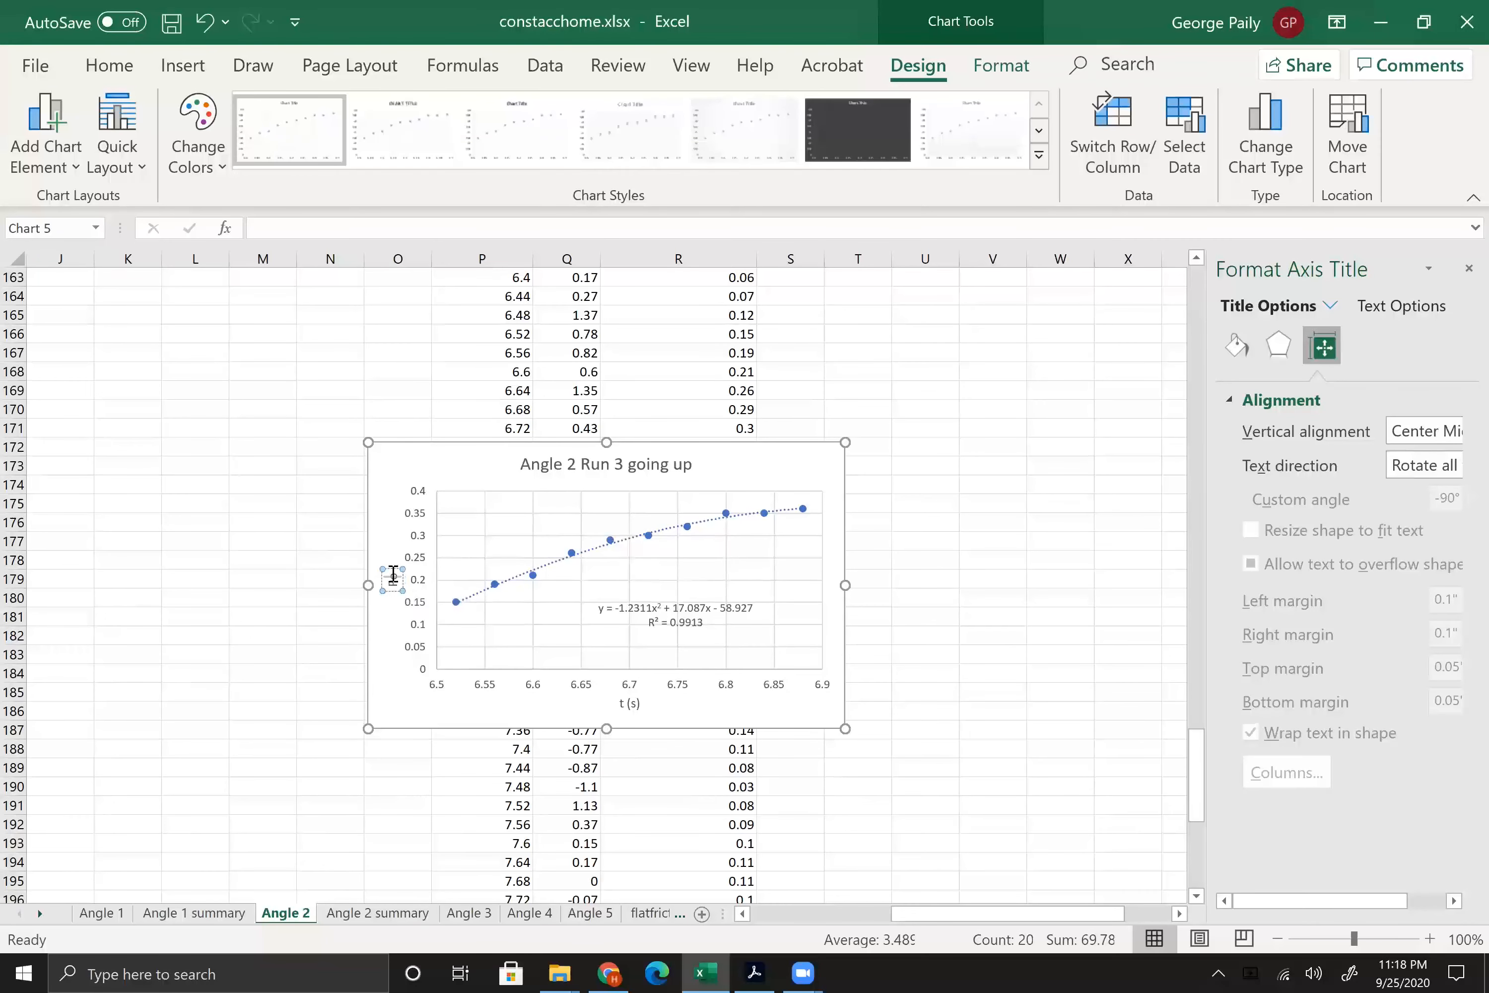
pyautogui.write('sition (m)')
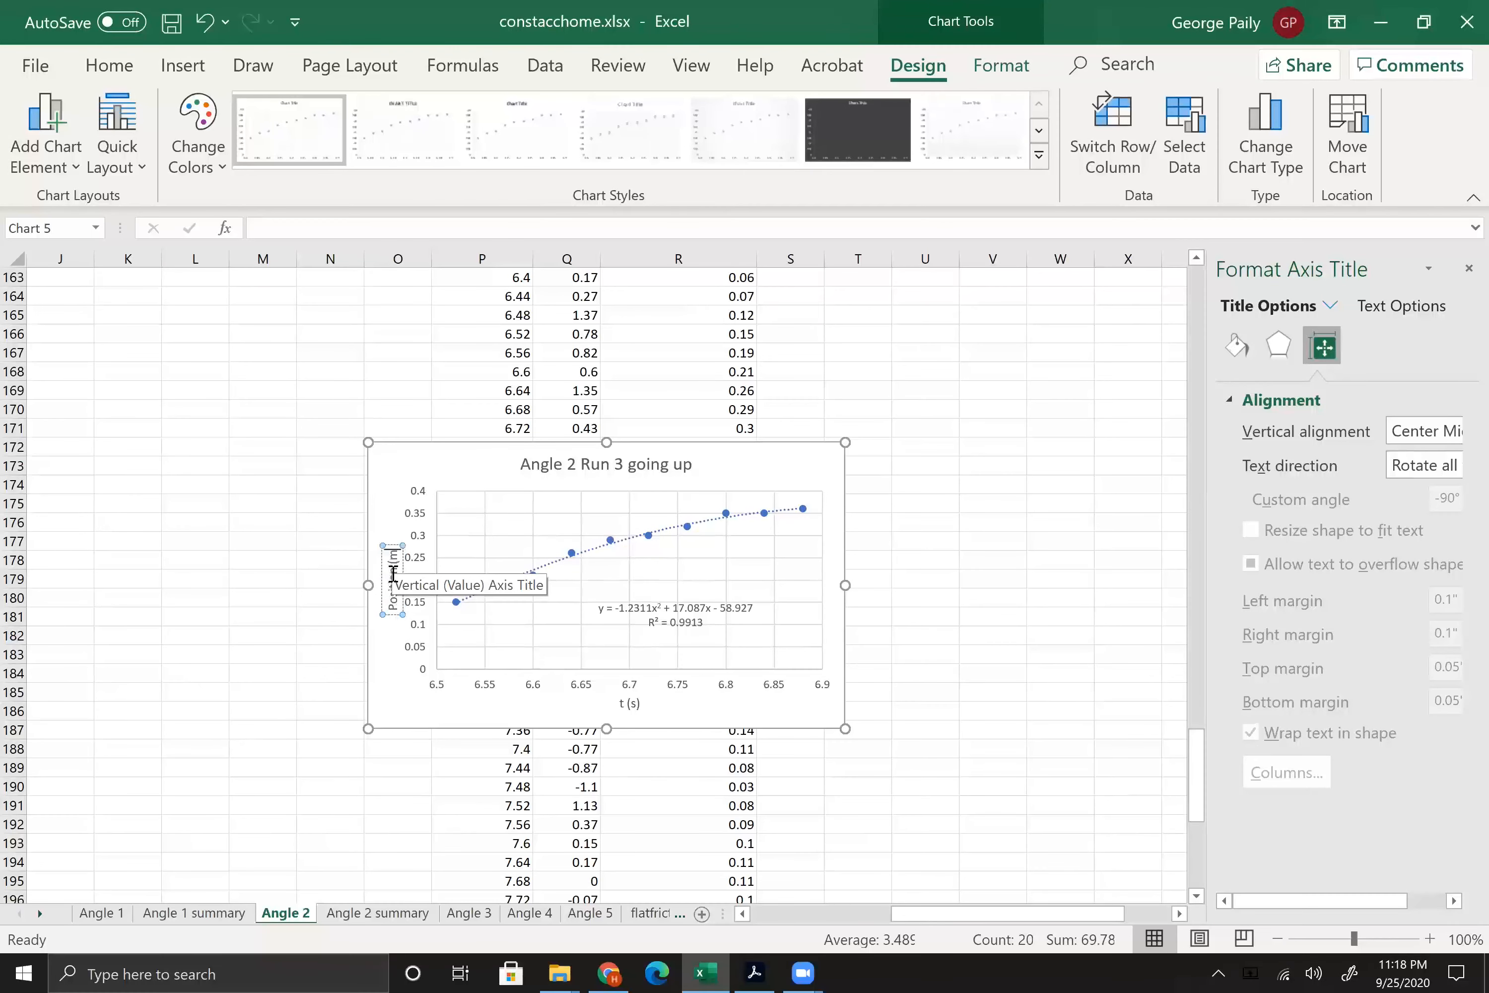
pyautogui.click(394, 498)
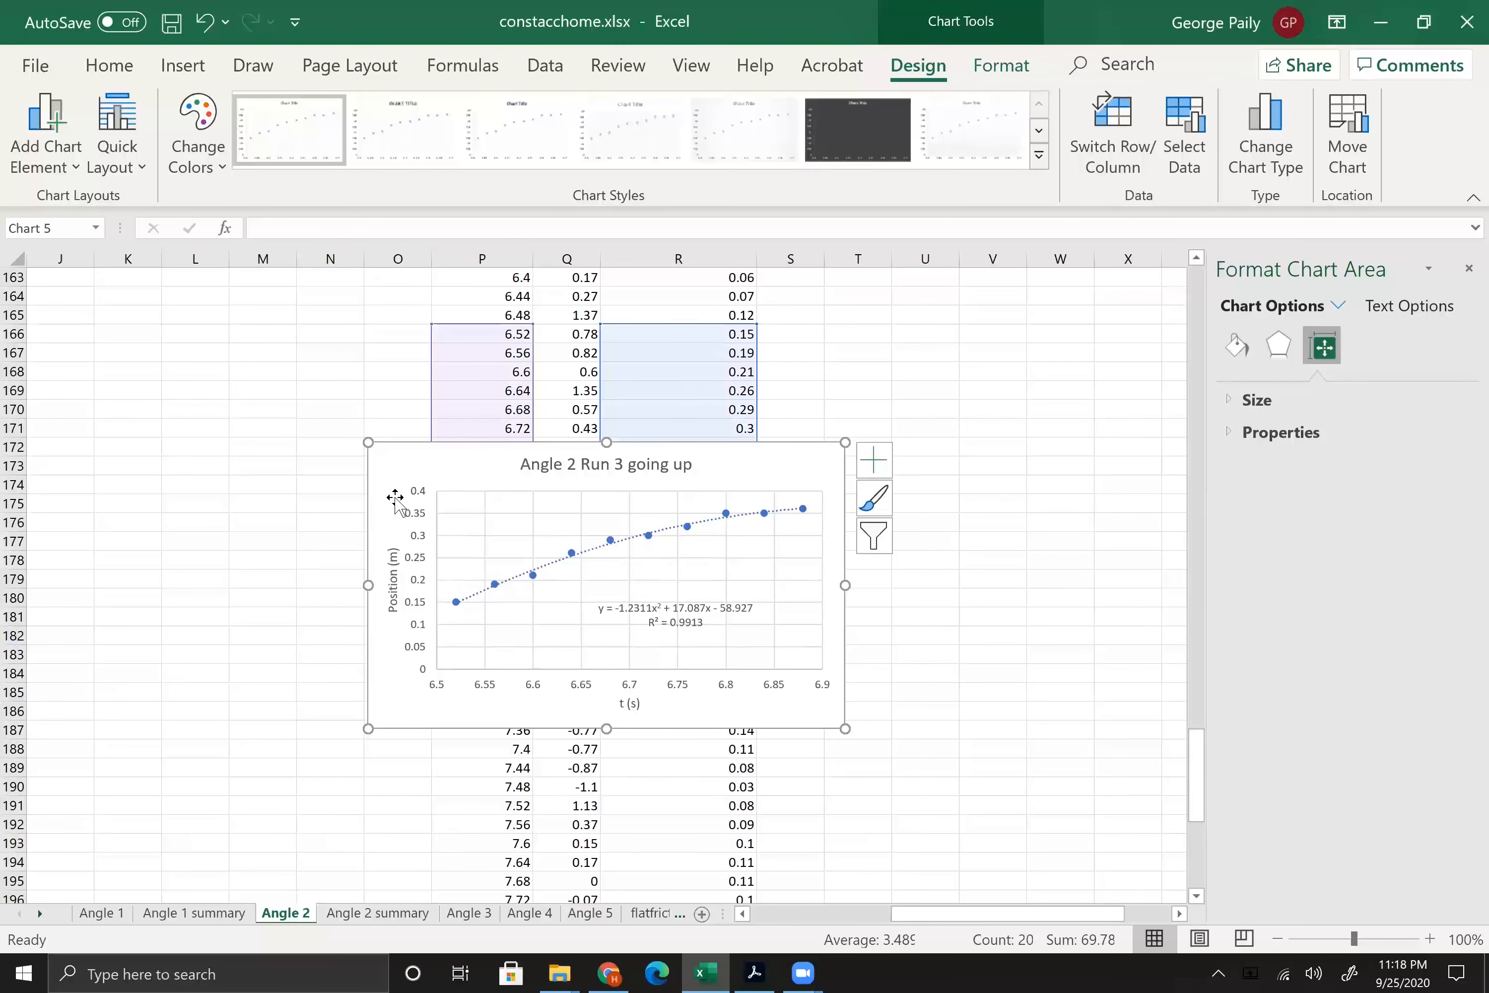
# Step: Move the going-up chart left off the Run 3 distance data and check Run 3's t2 and t3 times near the sheet's top
pyautogui.moveTo(380, 455); pyautogui.dragTo(103, 382)
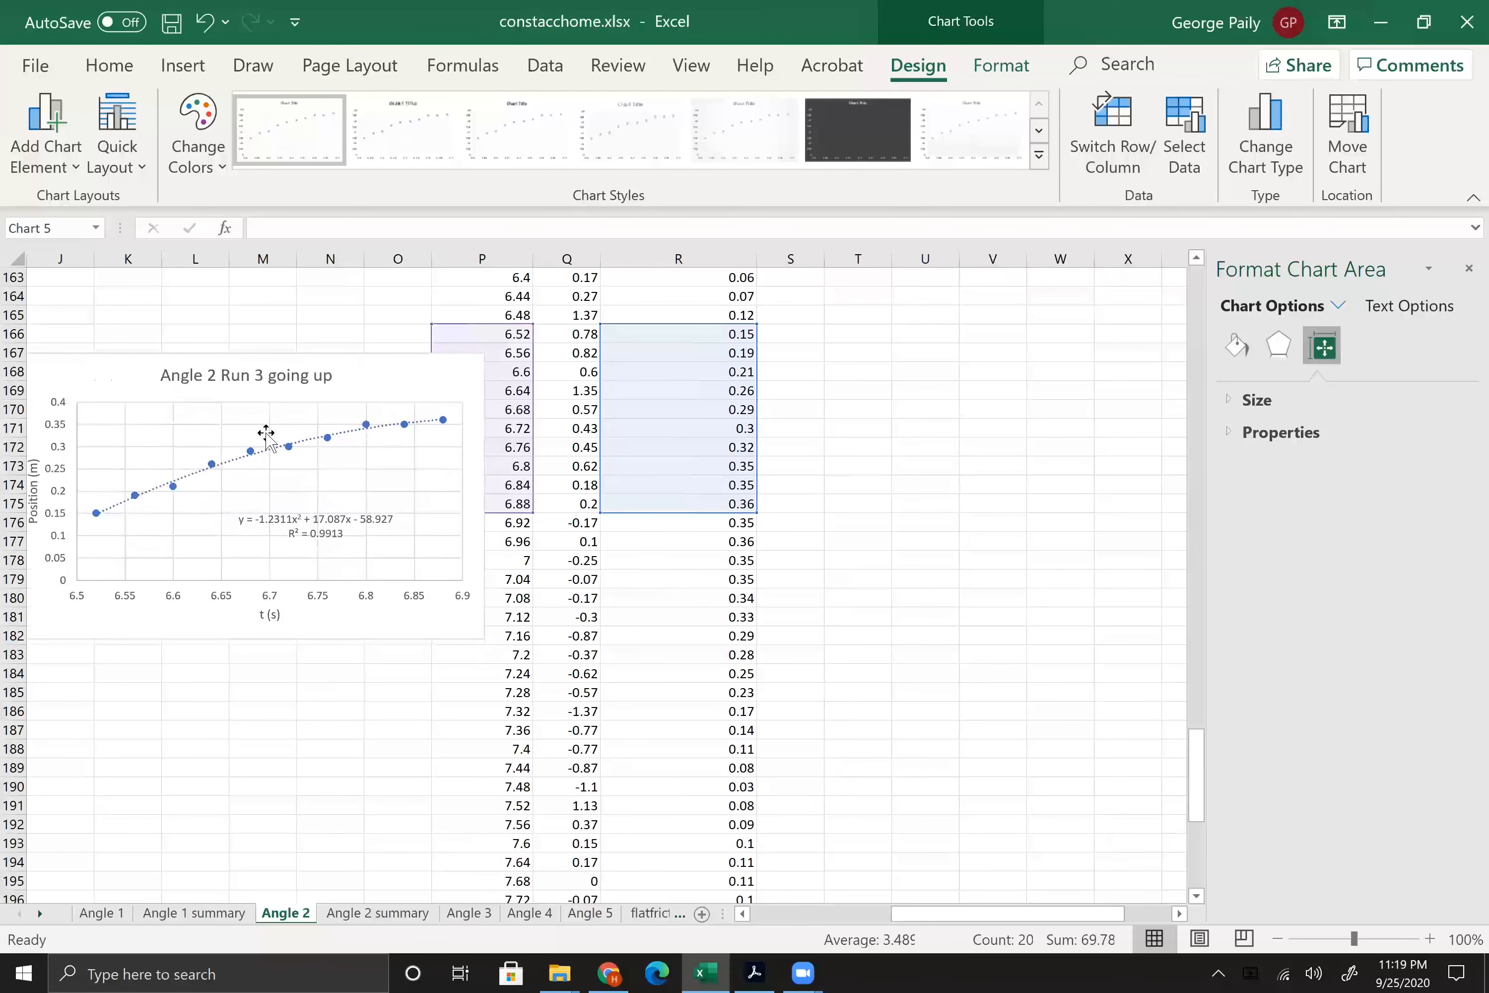
pyautogui.moveTo(266, 434); pyautogui.dragTo(269, 441)
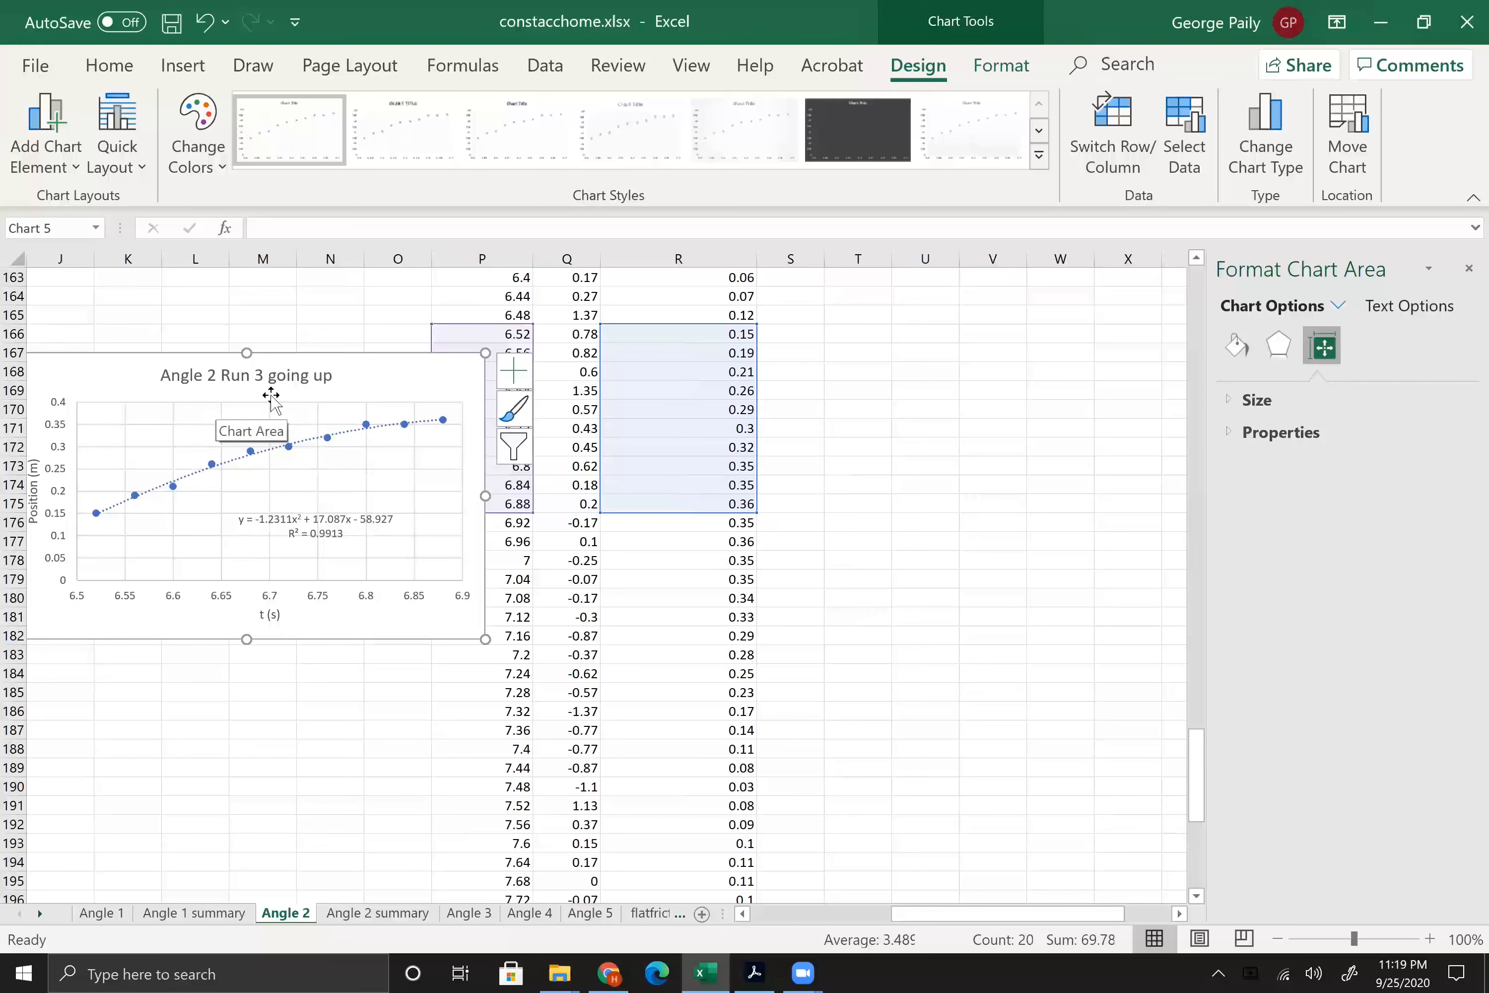
pyautogui.scroll(1, 826, 508)
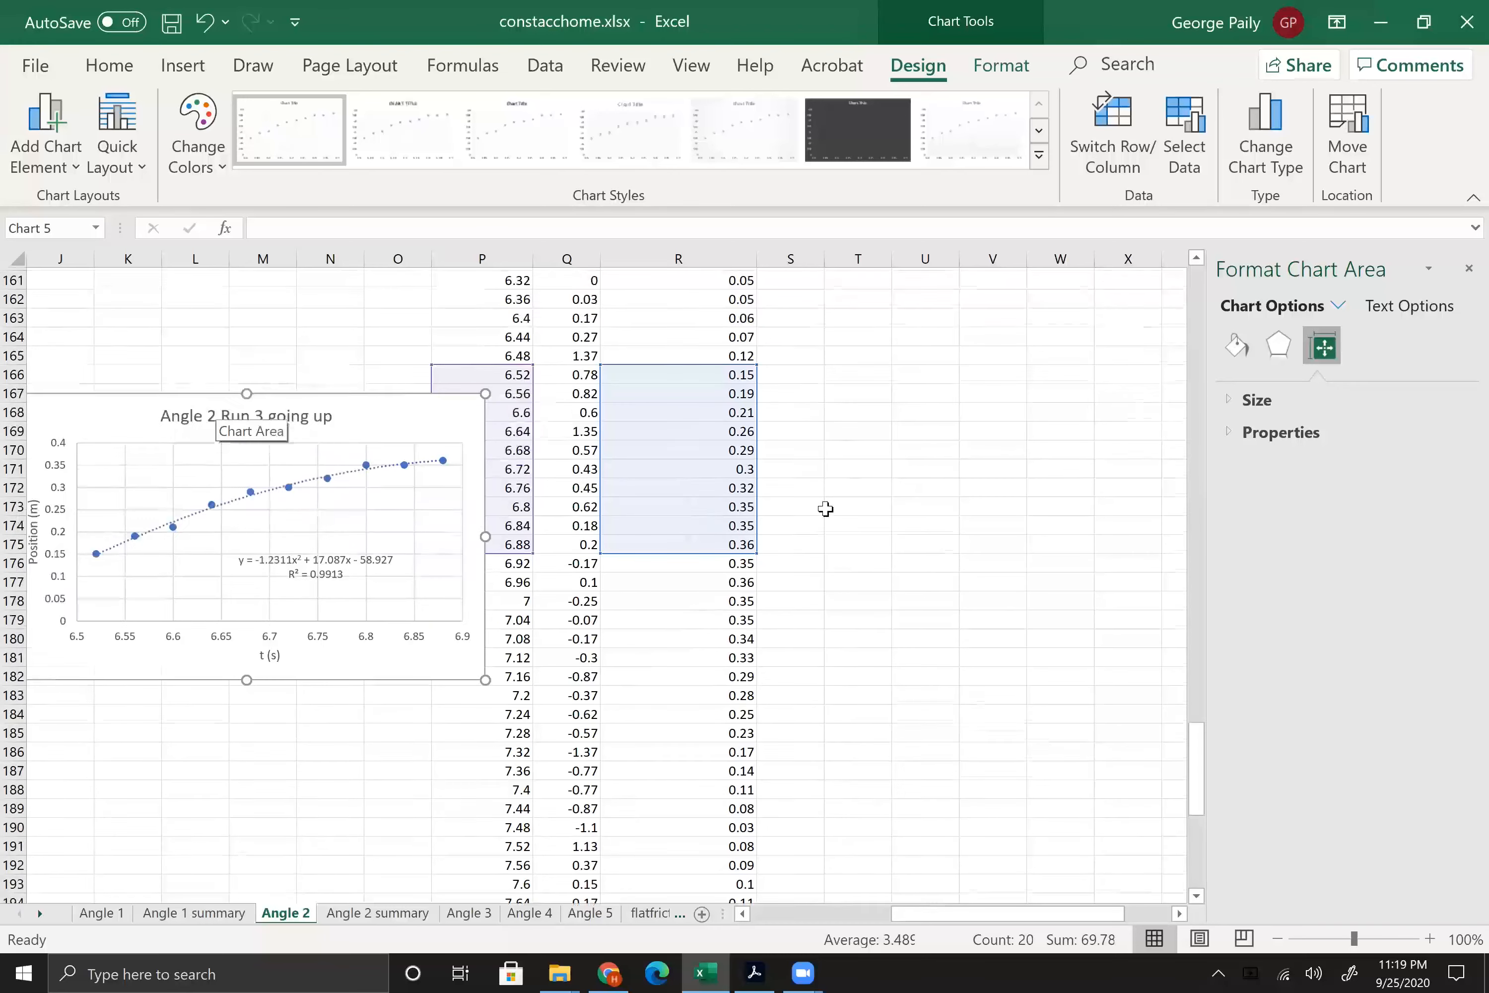
pyautogui.scroll(20, 825, 508)
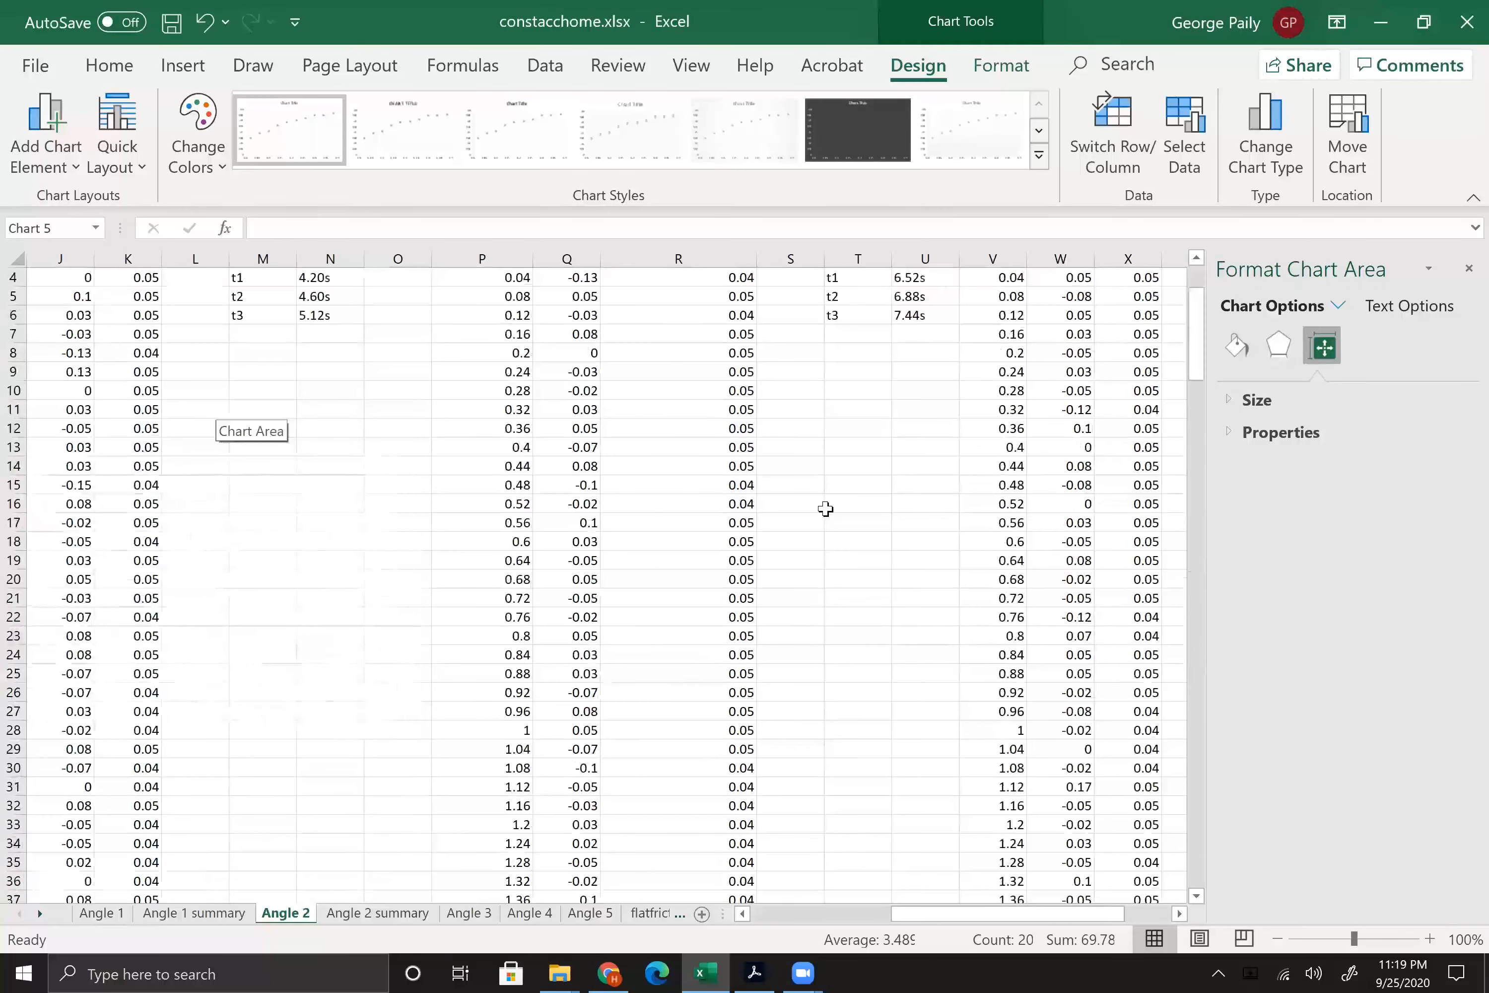
pyautogui.scroll(1, 826, 507)
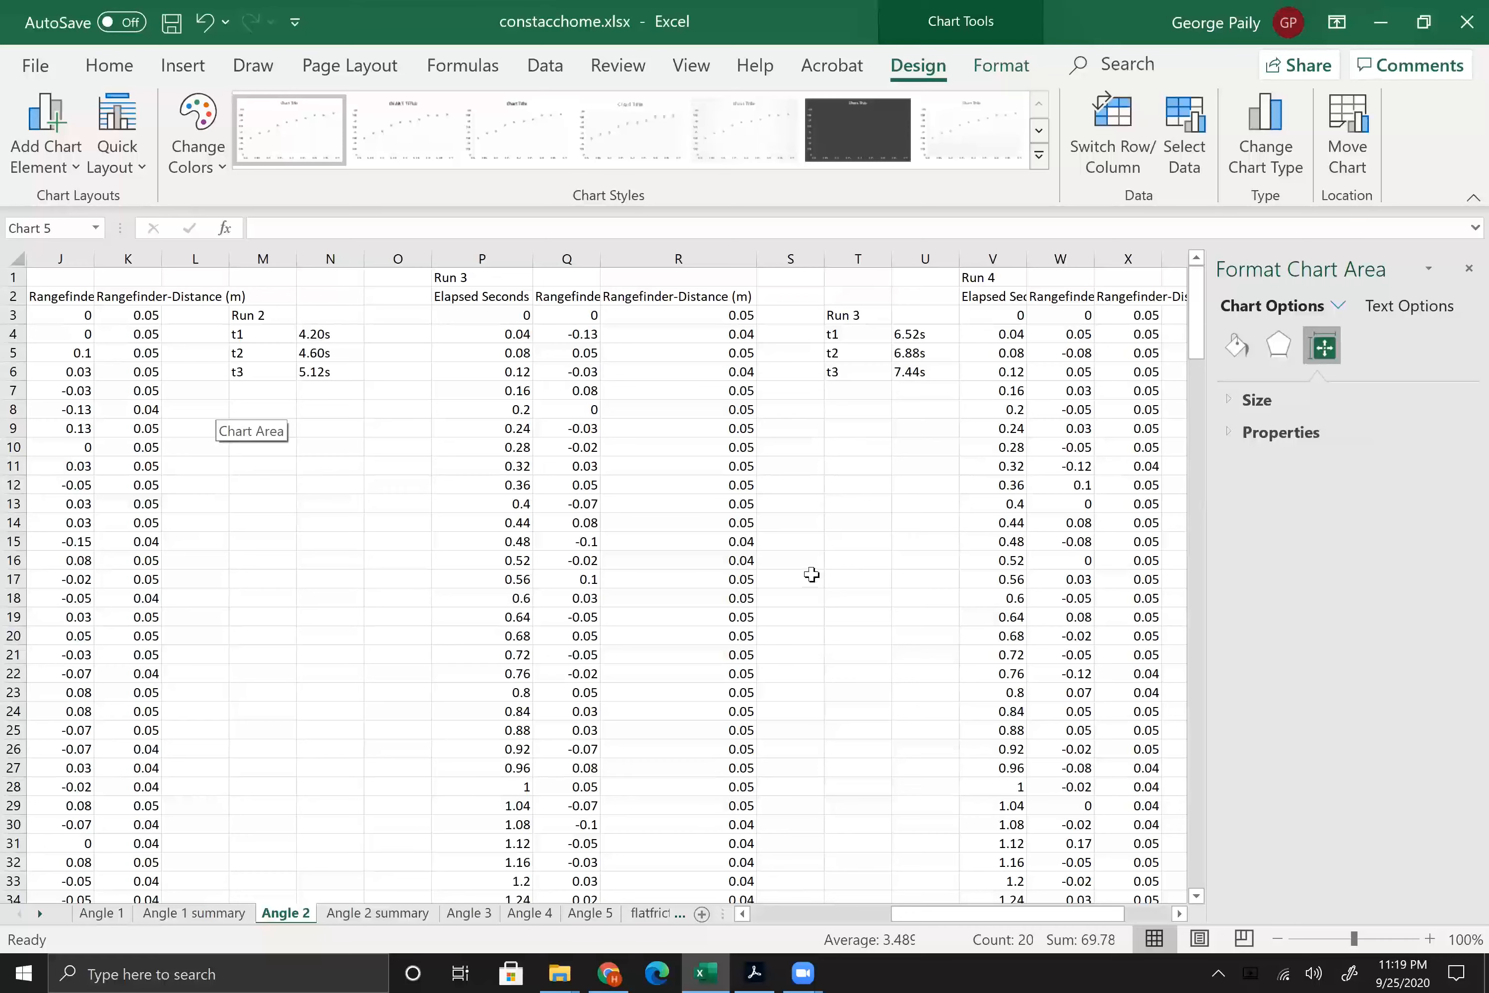
pyautogui.scroll(-20, 811, 574)
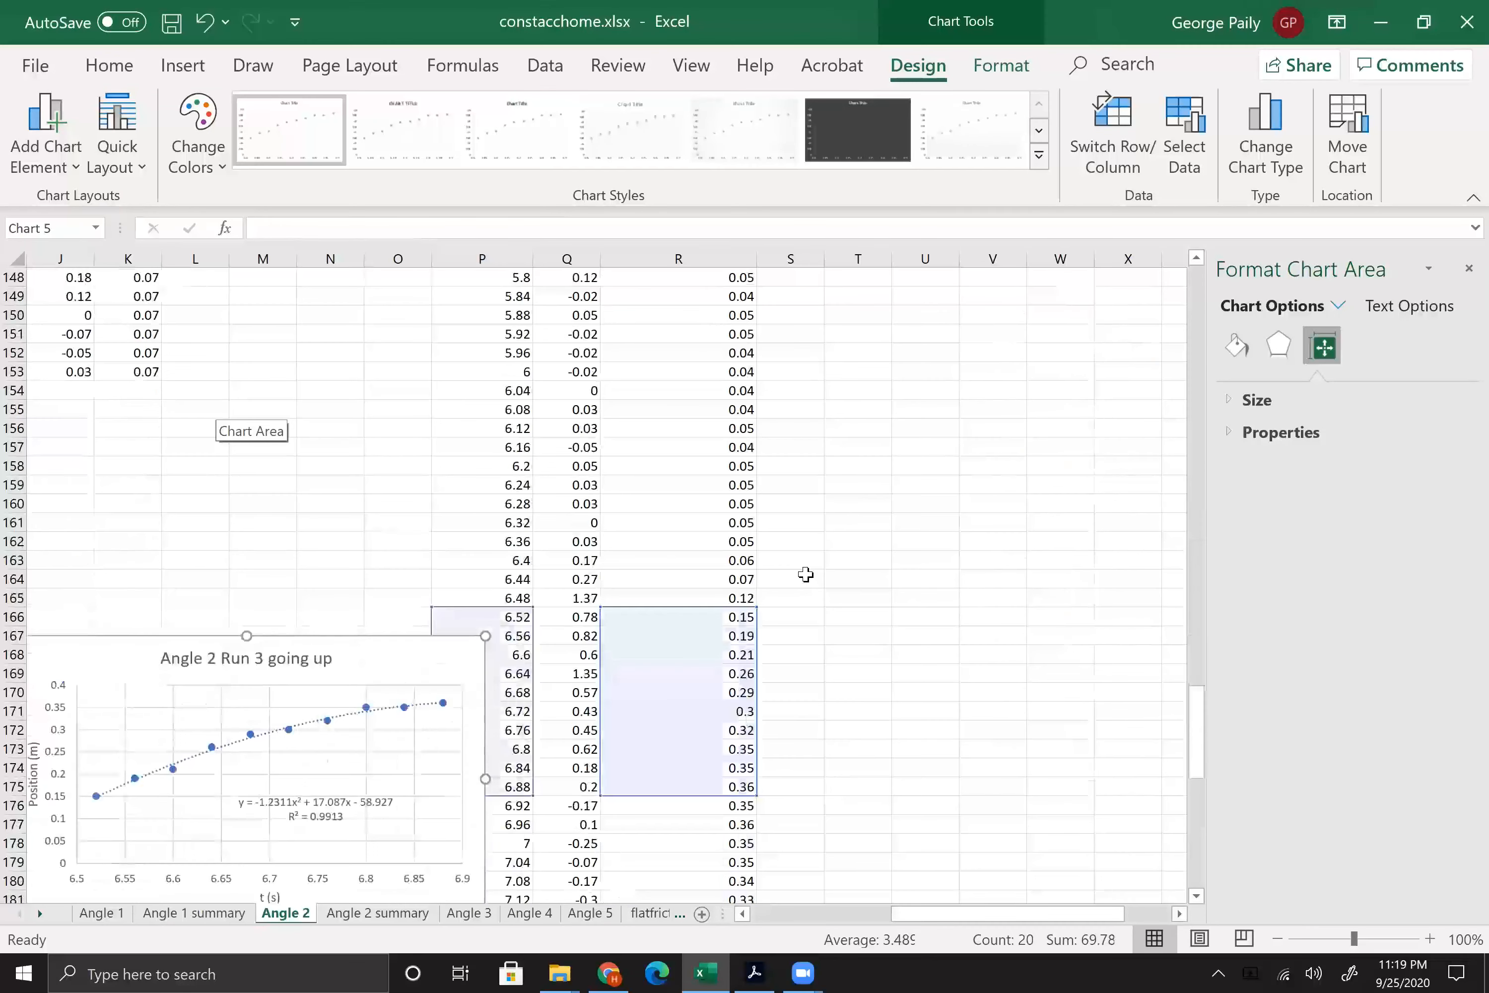
pyautogui.scroll(-5, 806, 574)
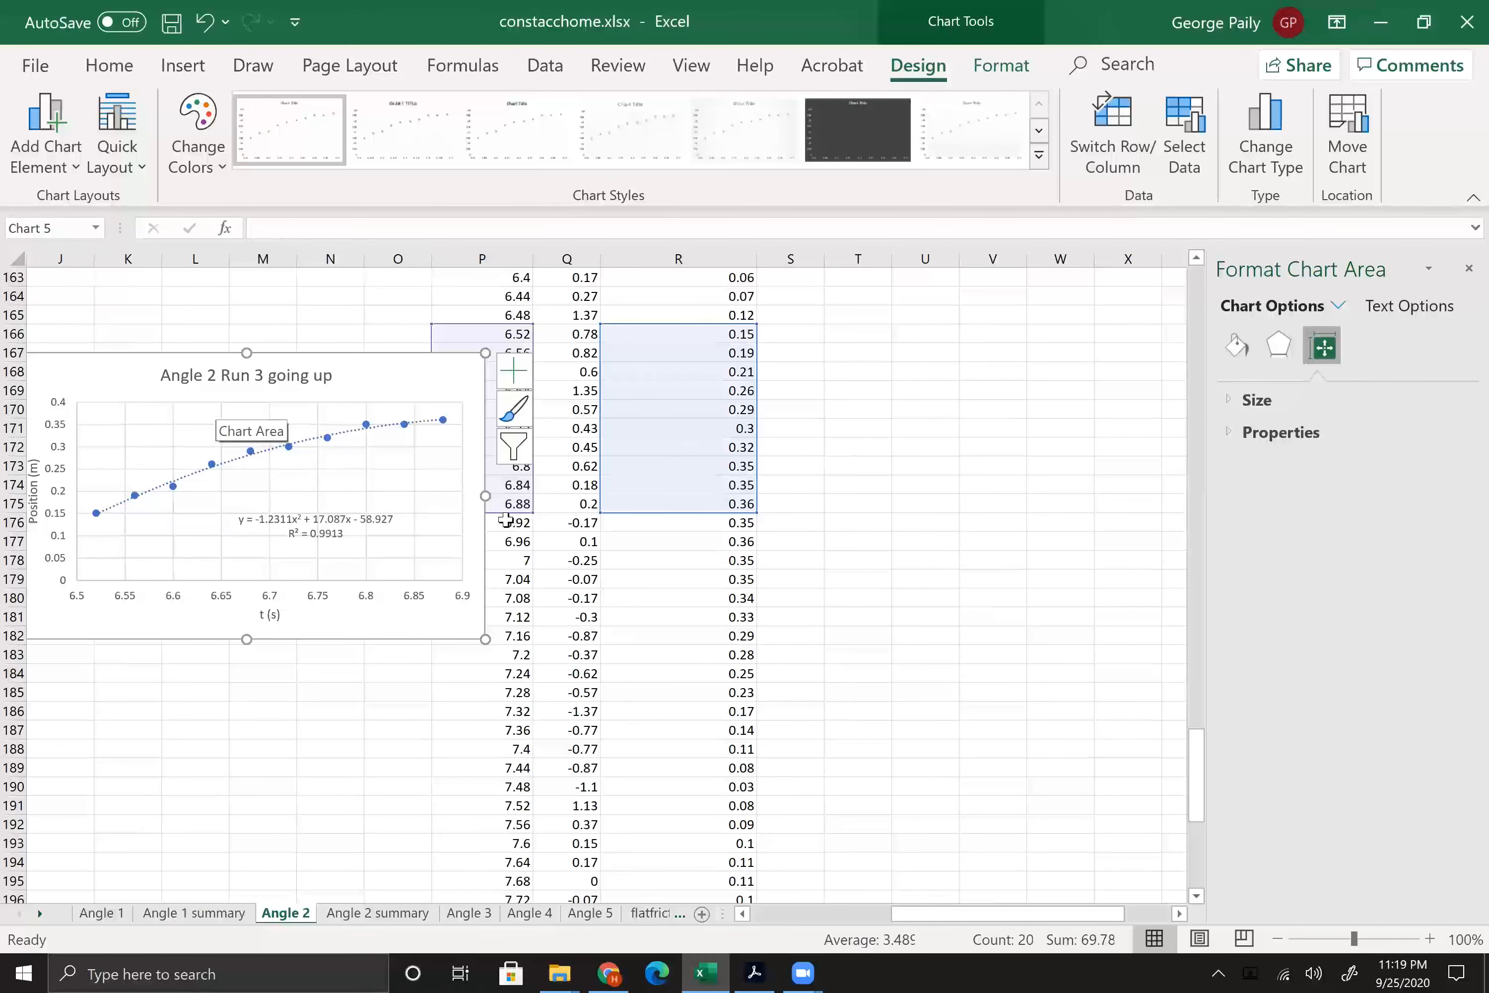
# Step: Insert a scatter chart of P176:P189 and R176:R189 and place it to the right of the going-up chart
pyautogui.moveTo(506, 522); pyautogui.dragTo(510, 768)
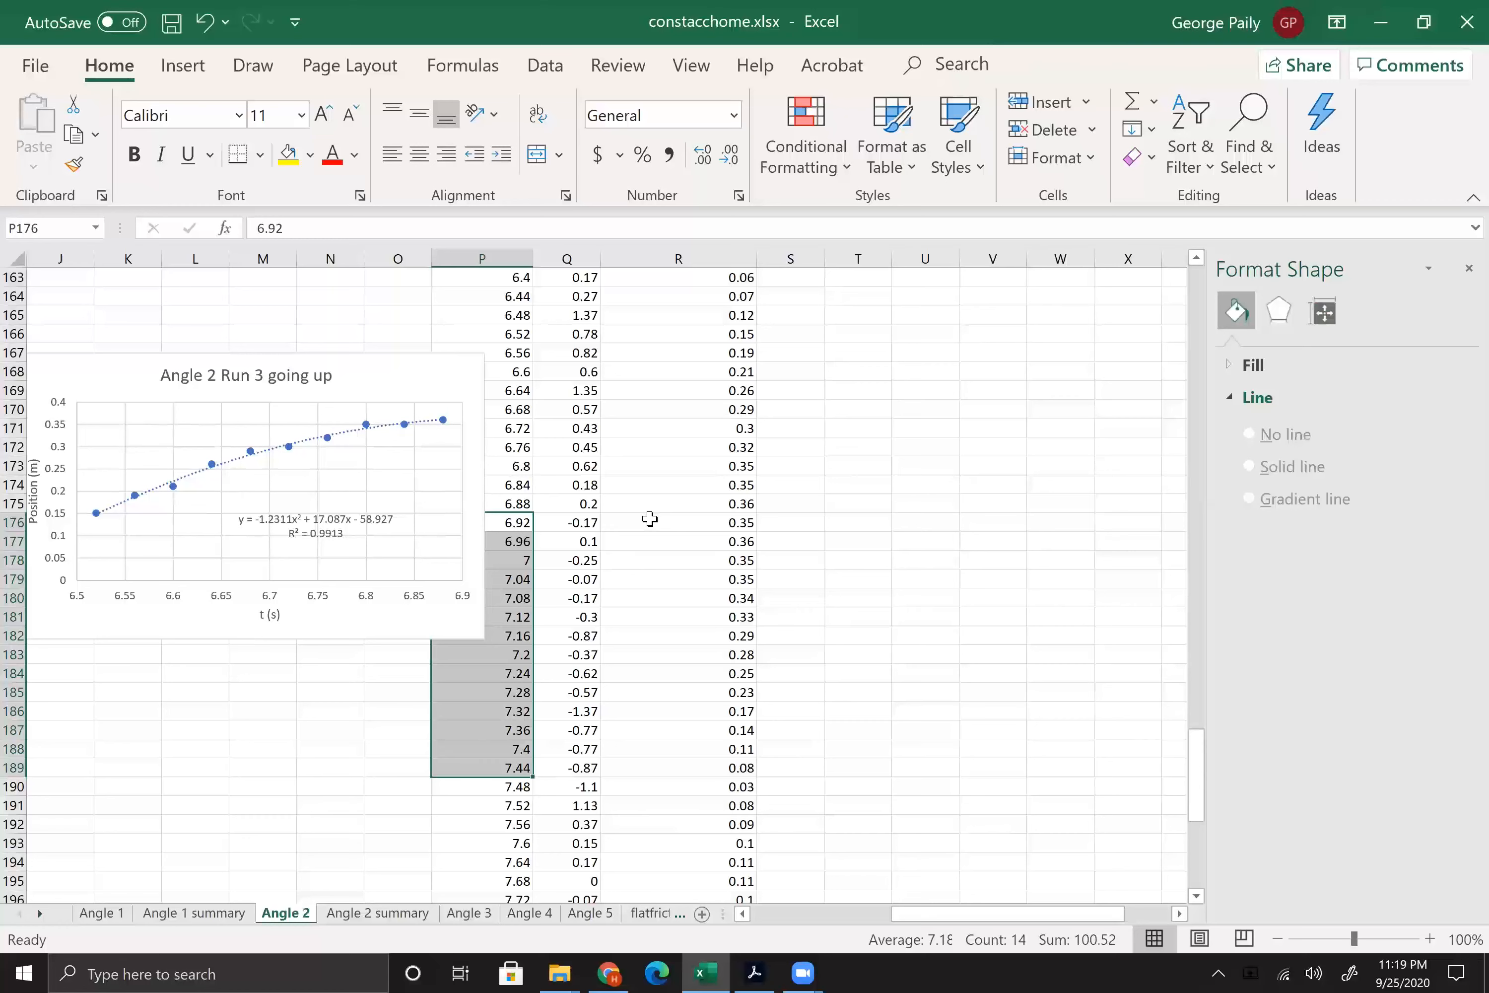
pyautogui.moveTo(649, 518); pyautogui.dragTo(660, 662)
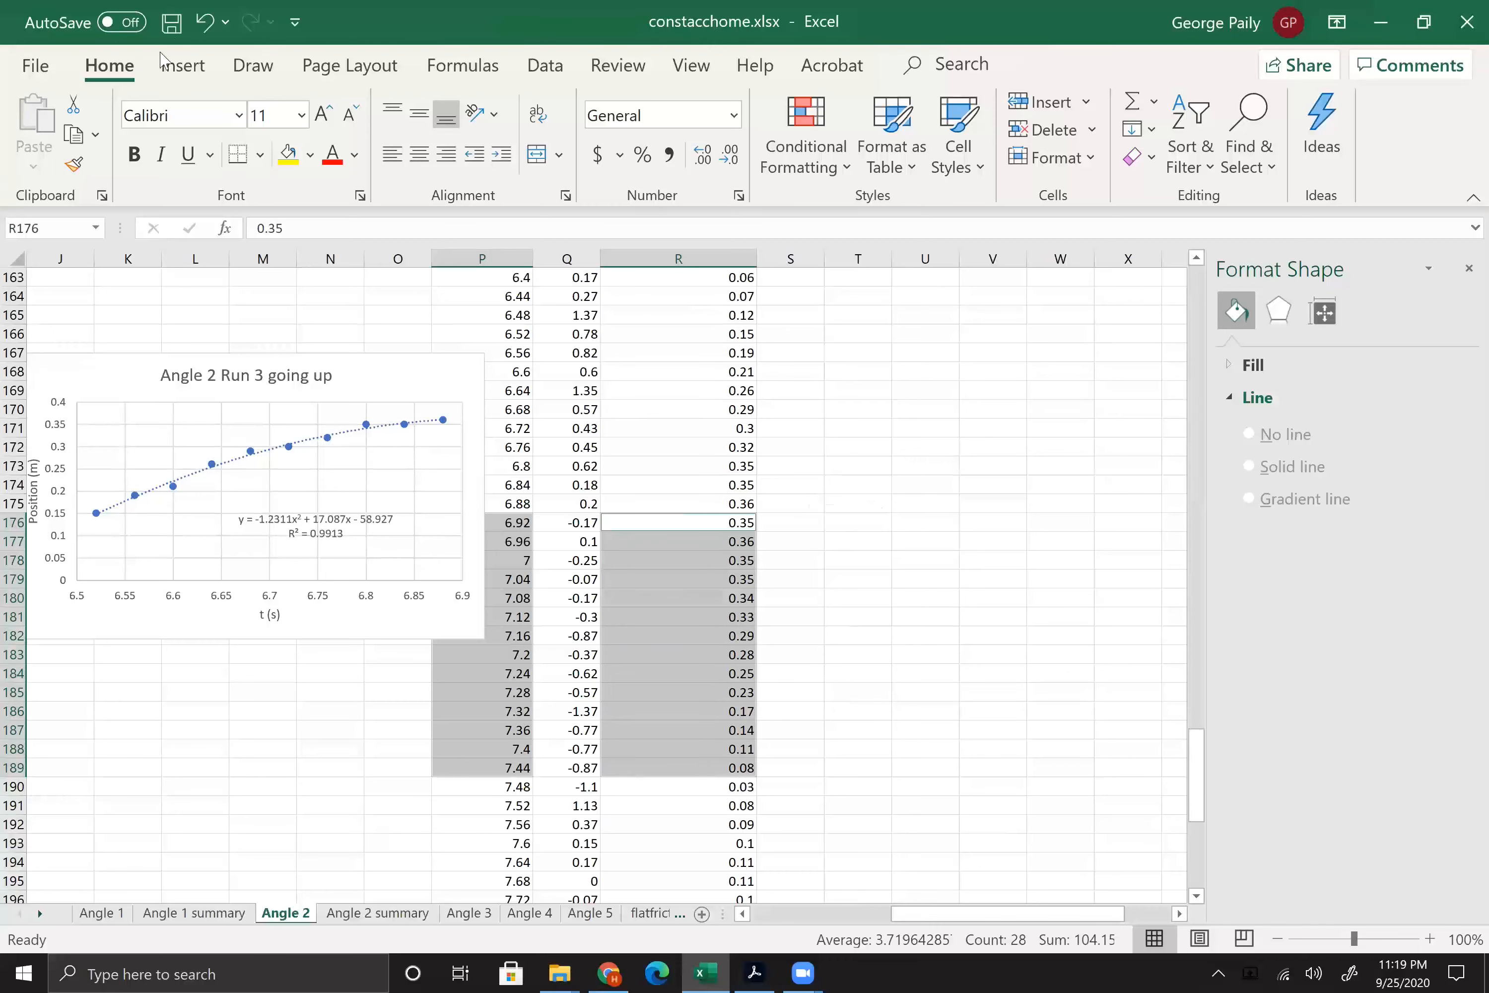
pyautogui.click(182, 67)
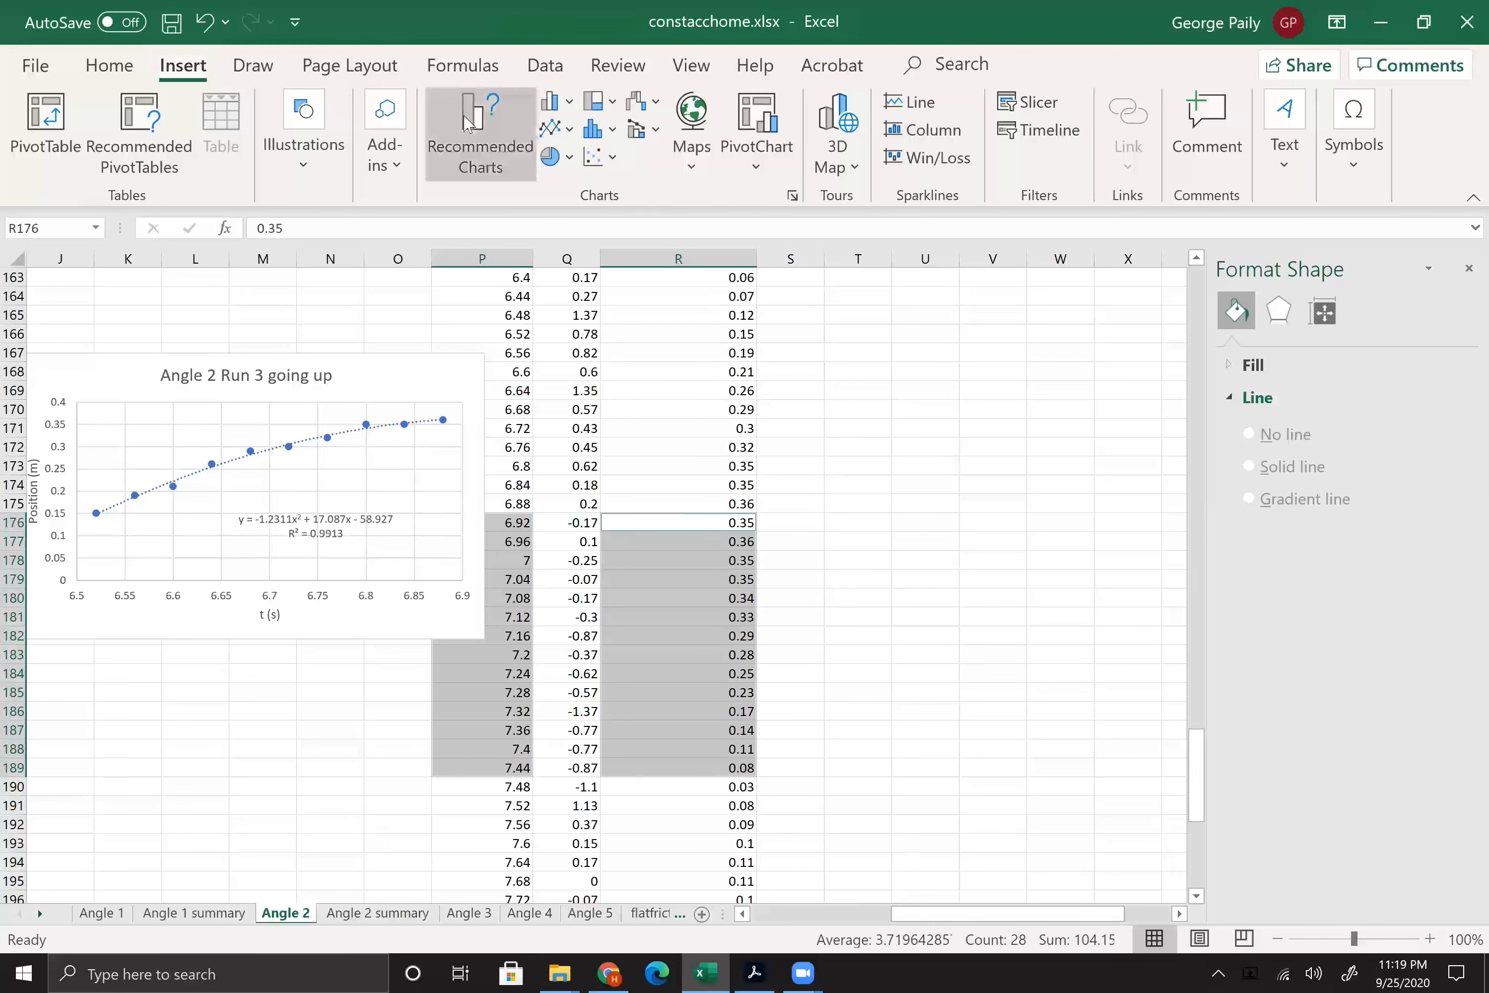
pyautogui.click(596, 159)
pyautogui.click(617, 243)
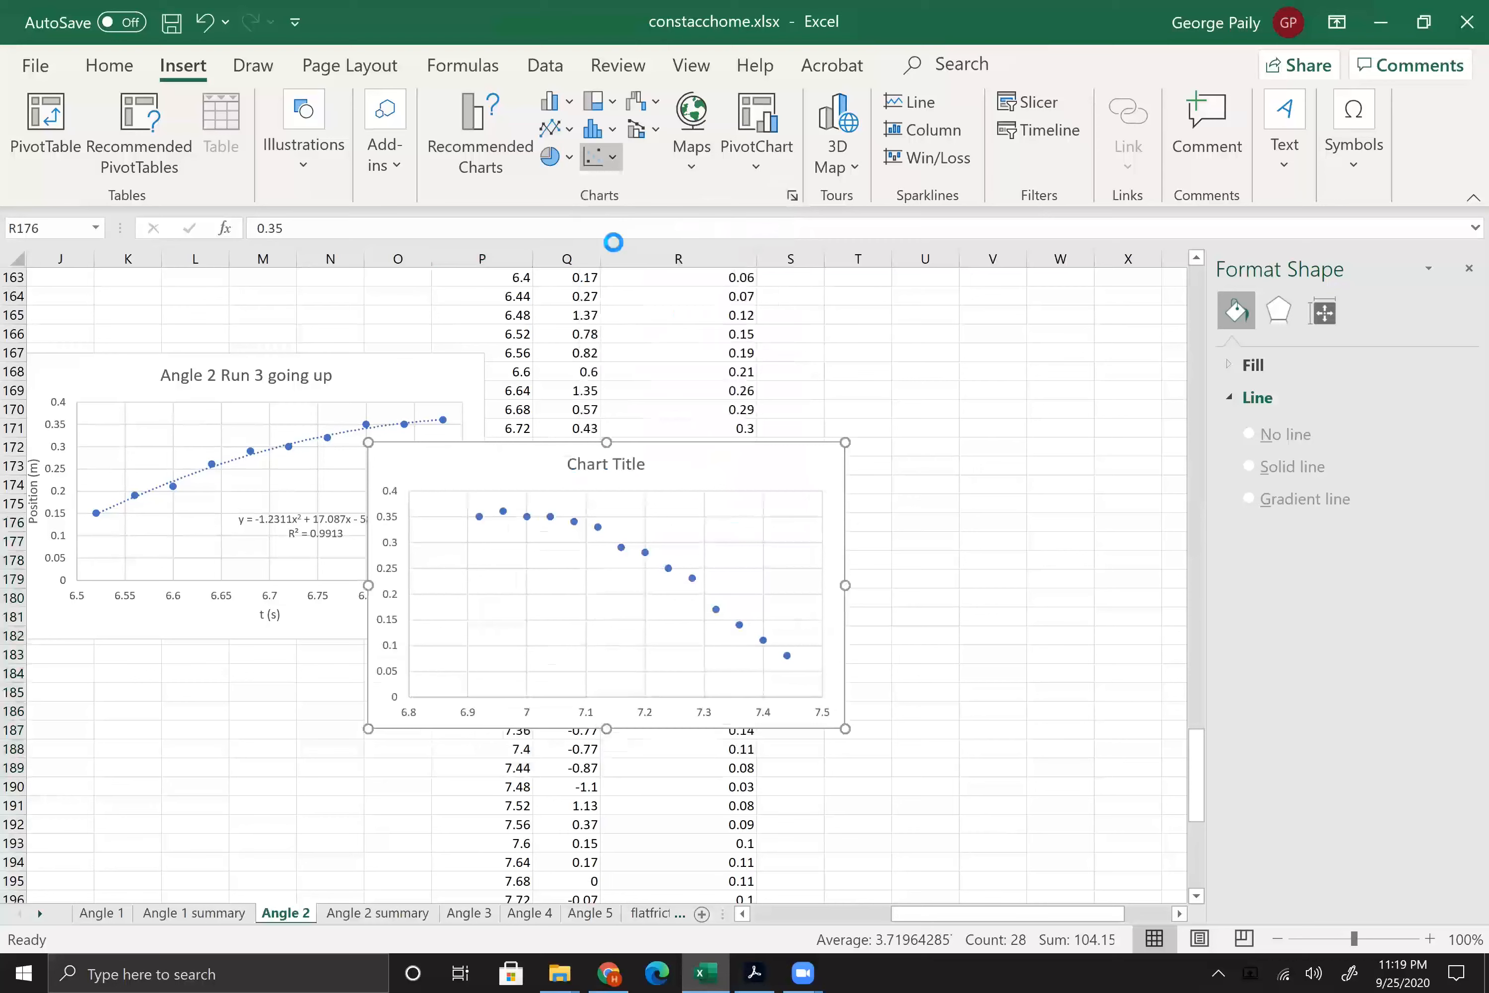
pyautogui.moveTo(793, 459); pyautogui.dragTo(953, 369)
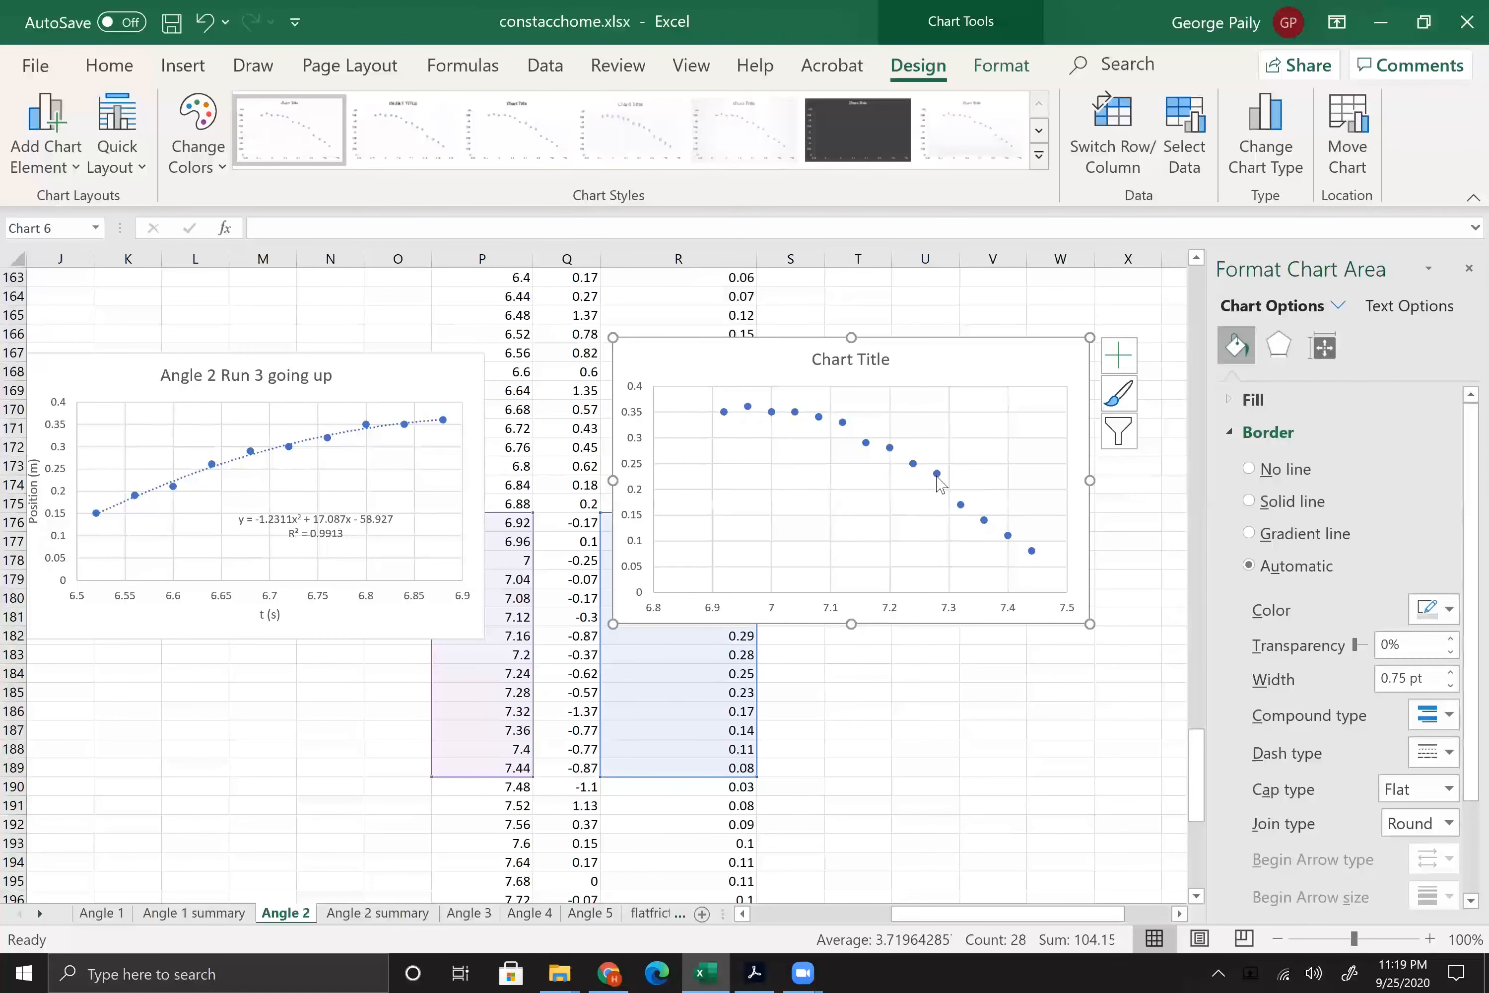
# Step: Add a polynomial trendline to the new scatter chart's data series
pyautogui.rightClick(937, 477)
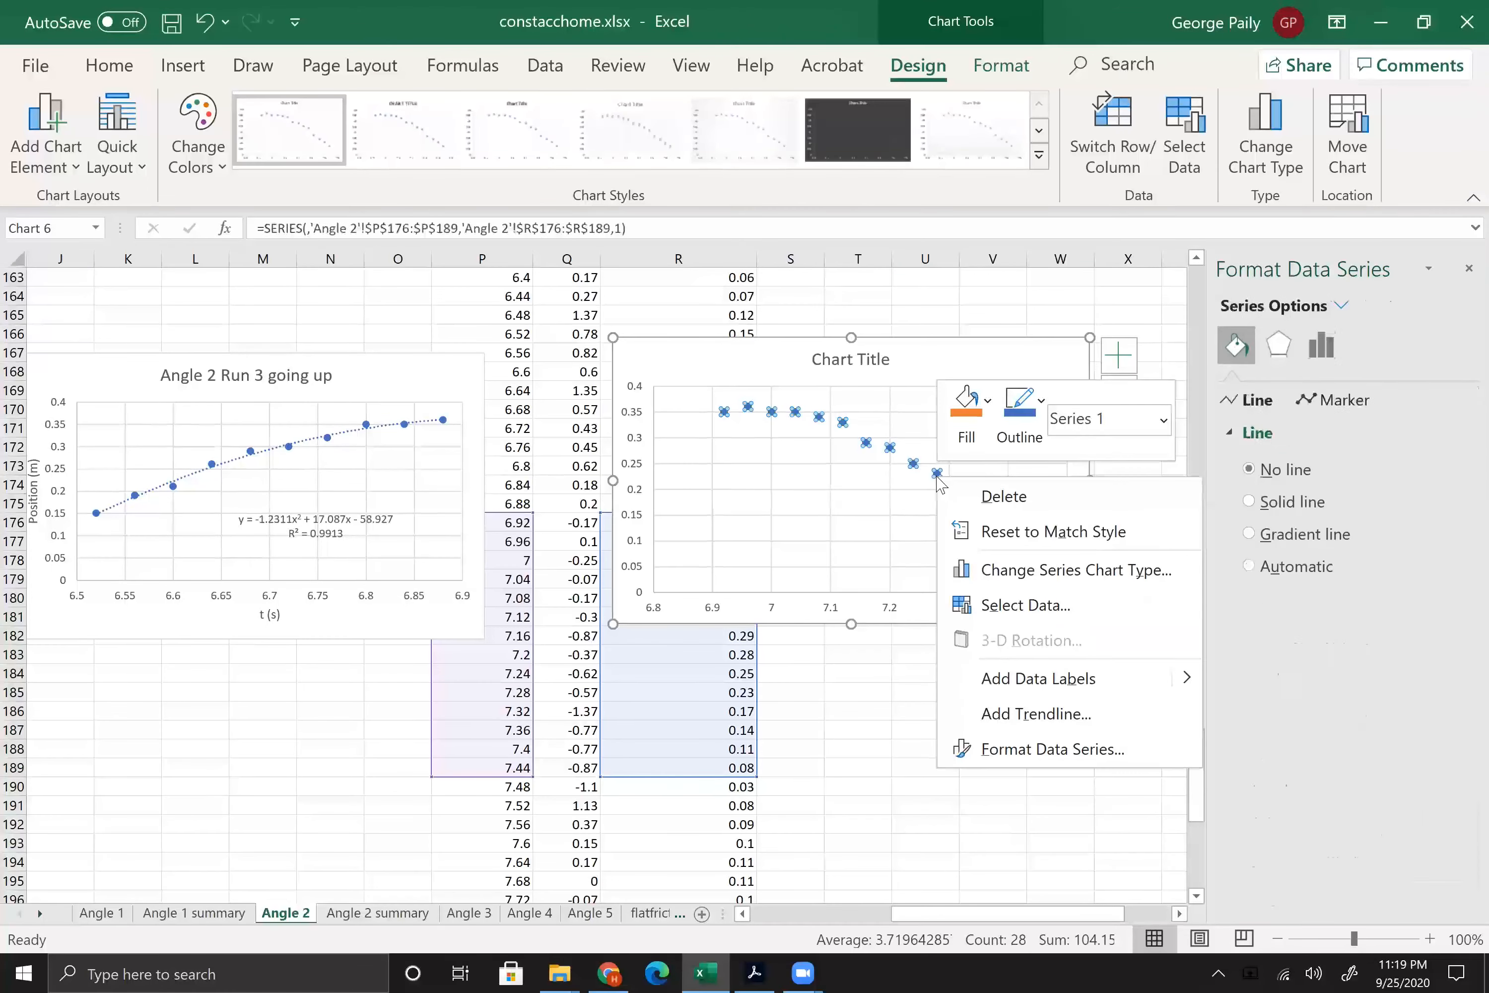
pyautogui.click(1025, 719)
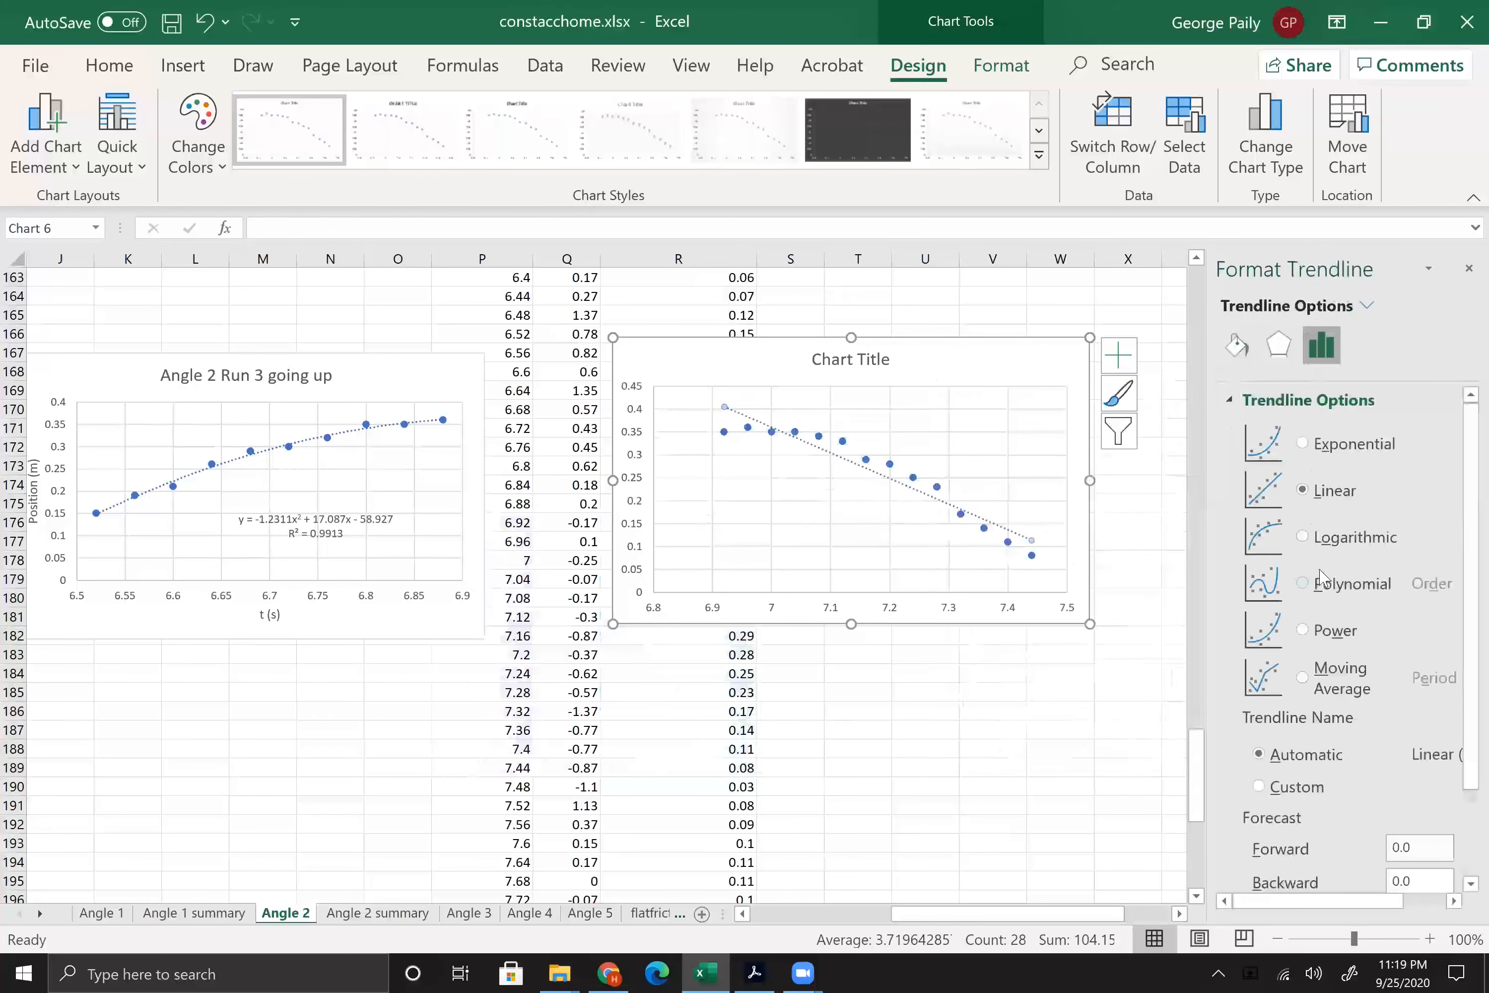
pyautogui.click(1324, 583)
# Step: Display the new trendline's equation and R-squared value on the chart, and move the label to the empty area below the curve
pyautogui.scroll(-2, 1352, 803)
pyautogui.click(1350, 835)
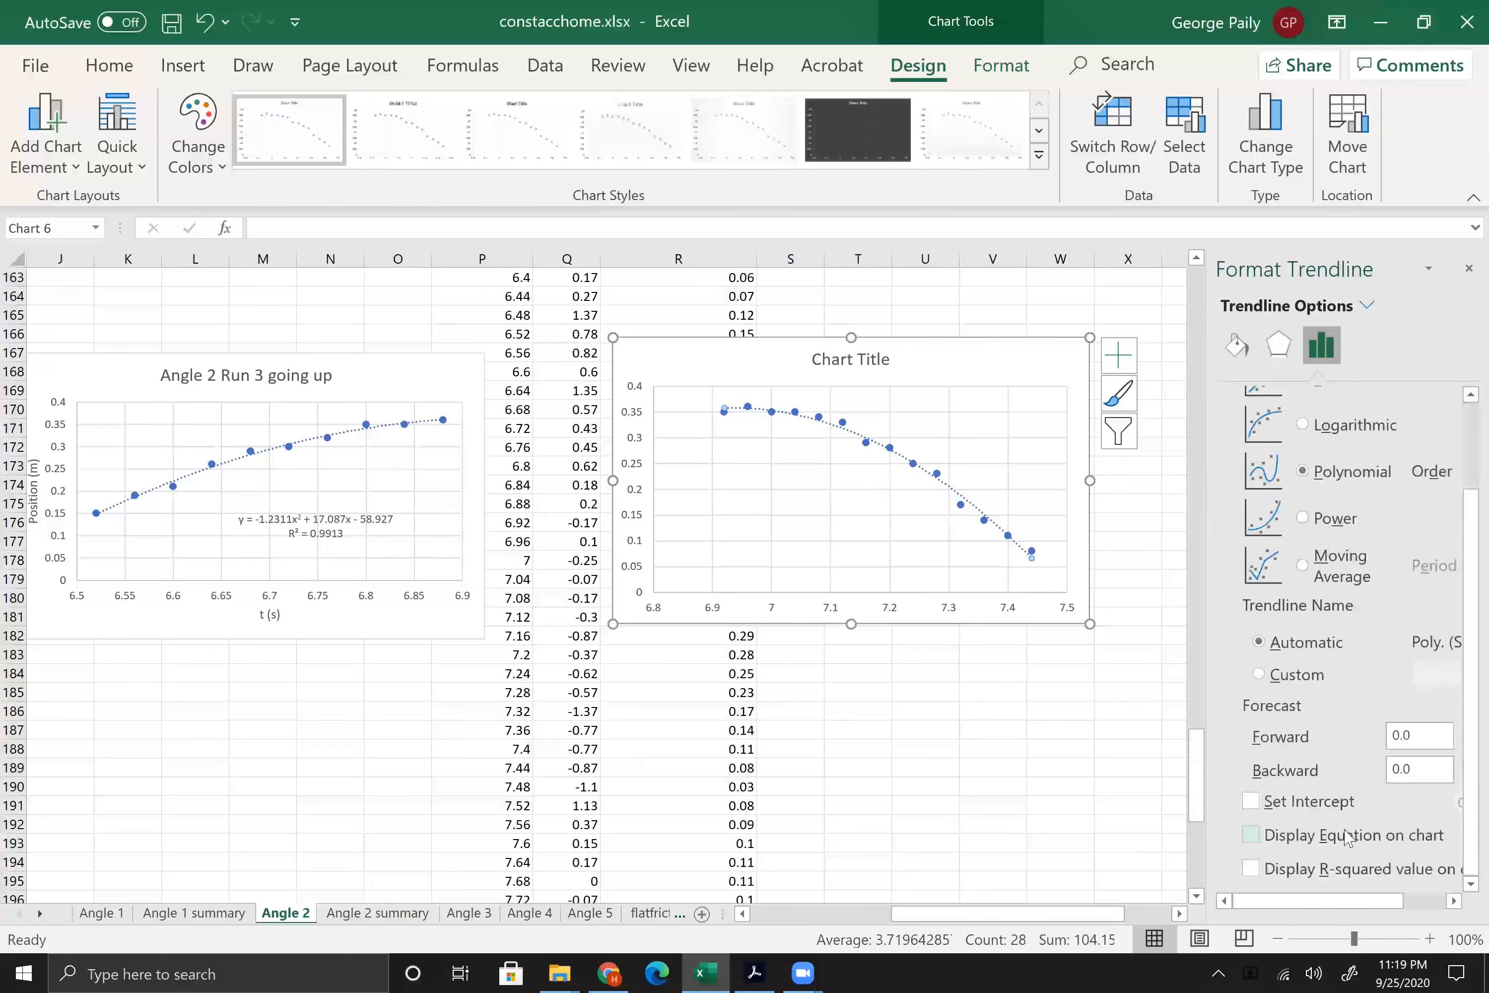
pyautogui.click(1352, 868)
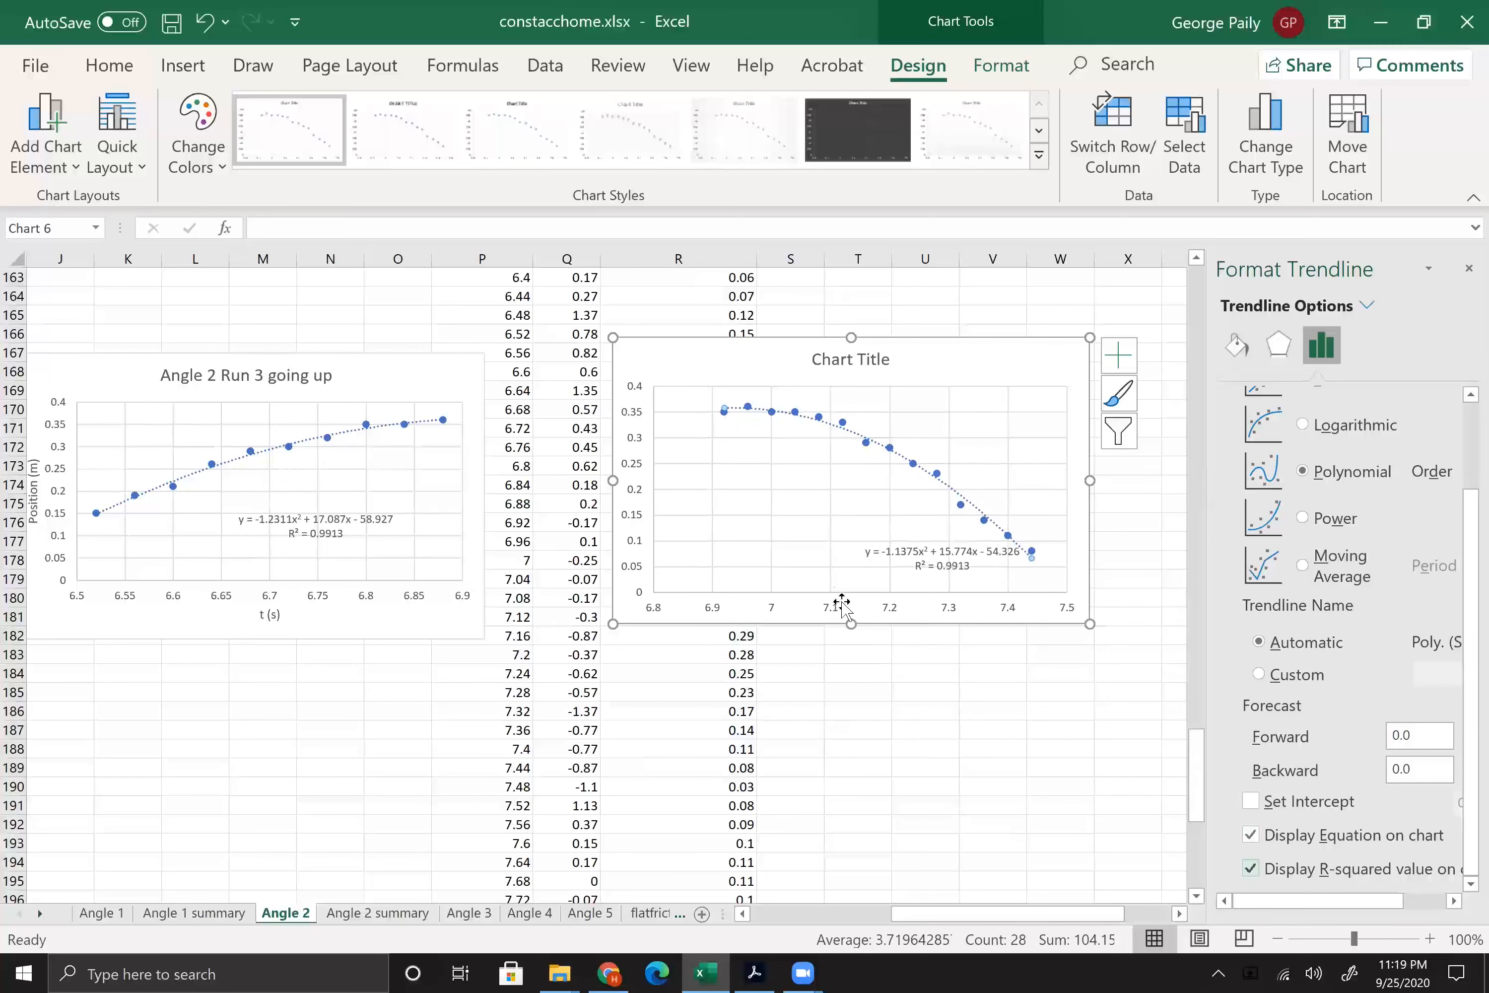
pyautogui.moveTo(857, 552); pyautogui.dragTo(776, 540)
# Step: Change the new chart's title to "Angle 2 Run 3 going down"
pyautogui.click(850, 360)
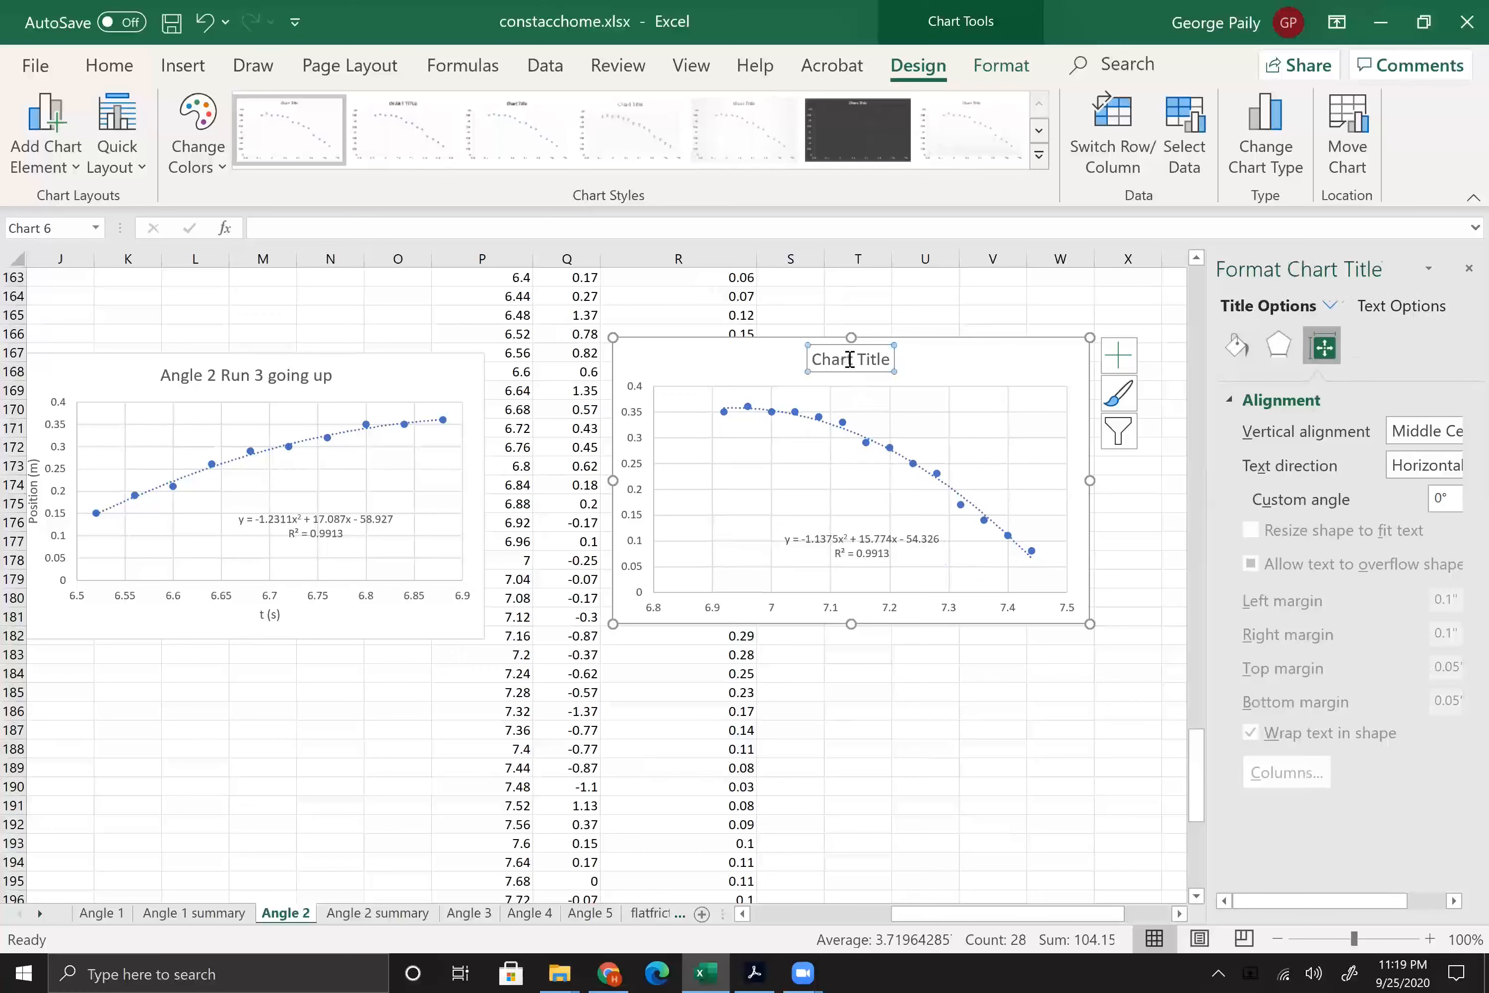
pyautogui.click(849, 359)
pyautogui.doubleClick(851, 362)
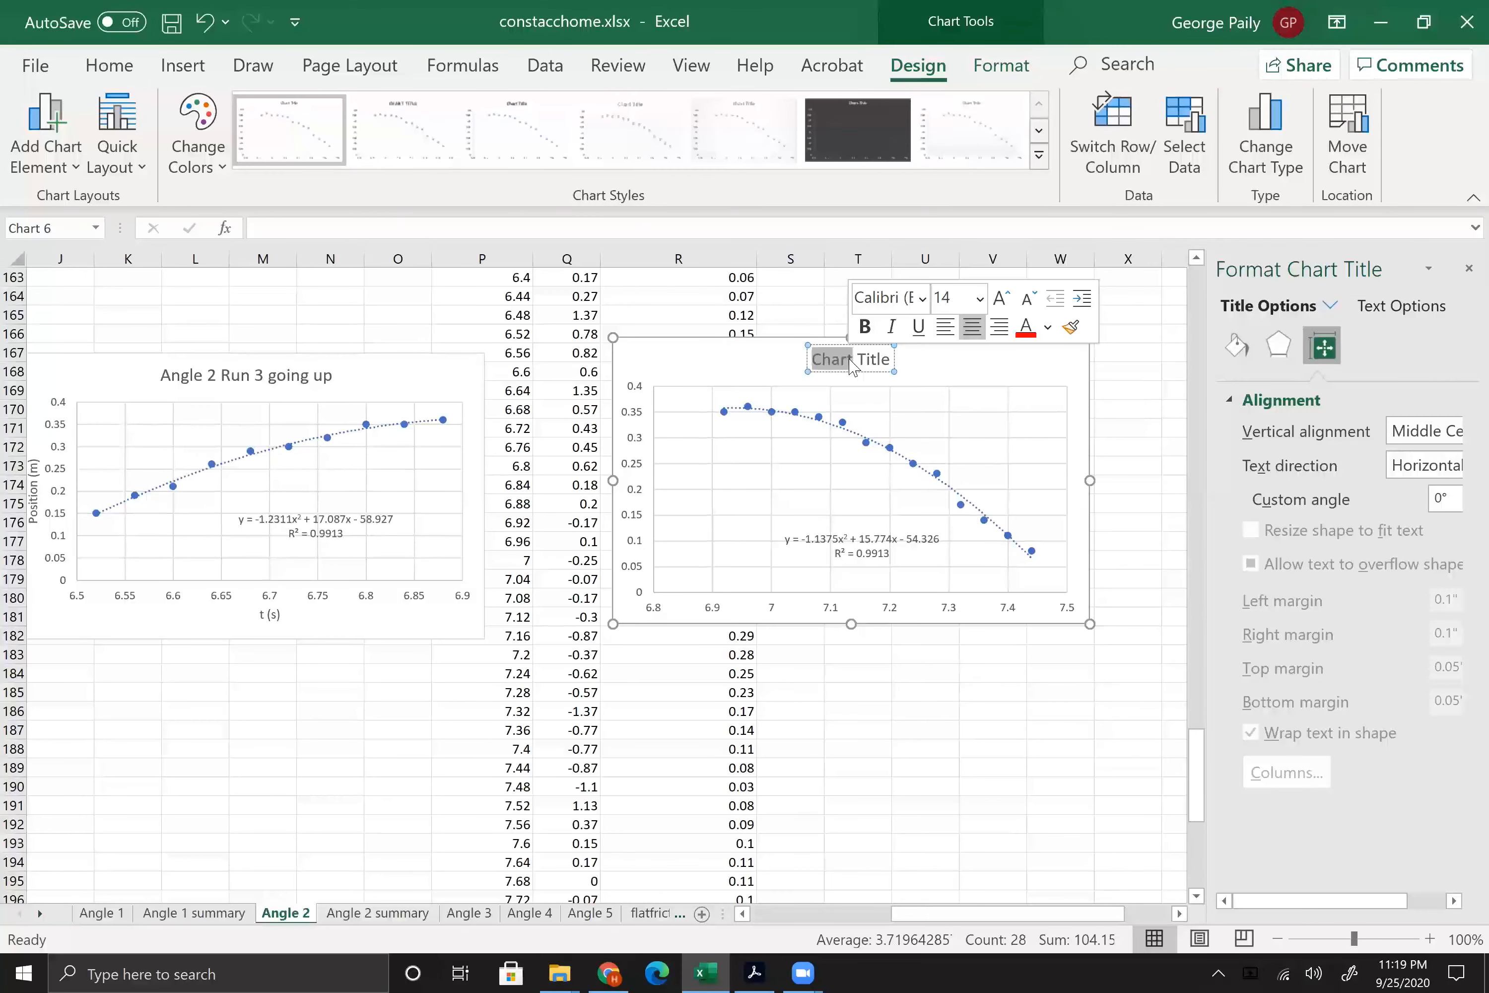
pyautogui.write('Angle 2')
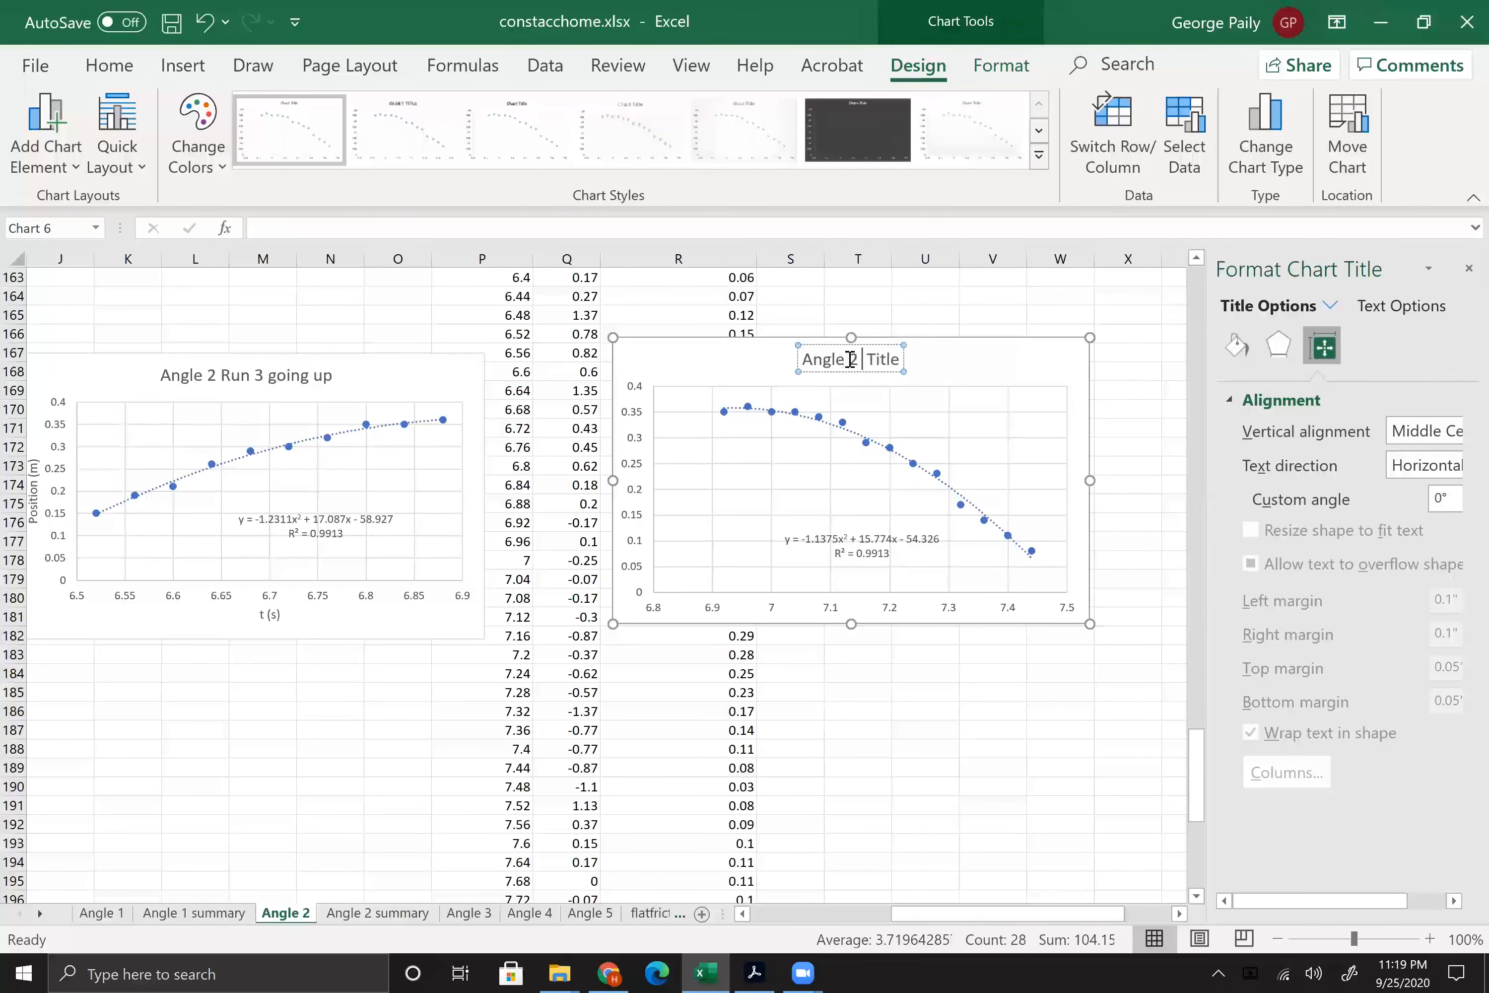
pyautogui.write(' Run 3')
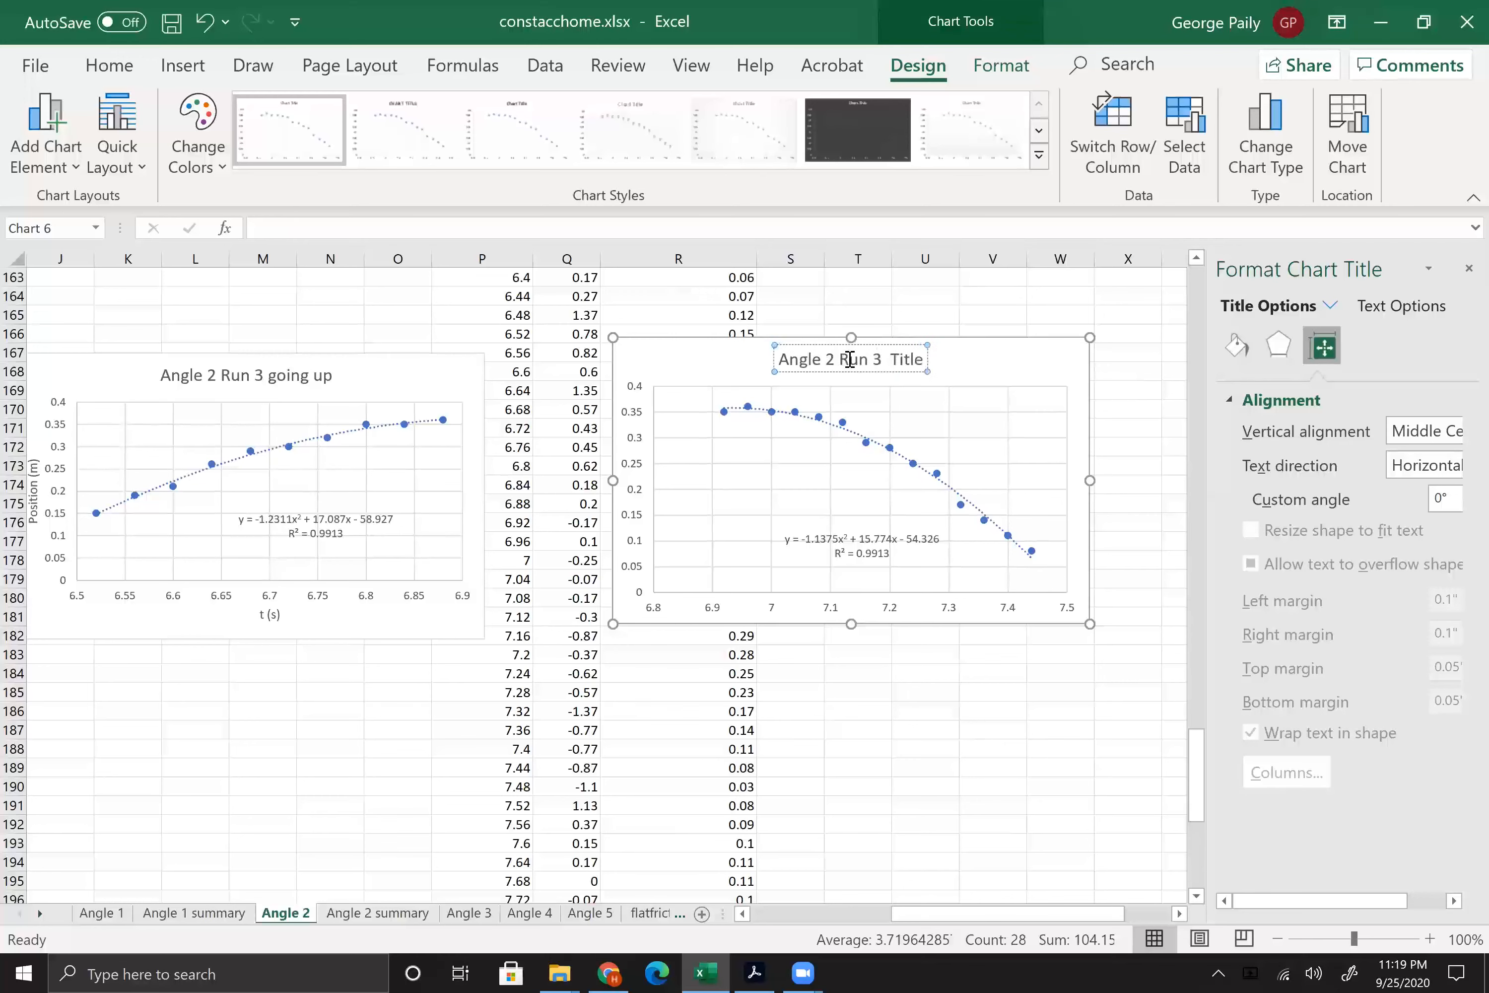
pyautogui.write(' going down')
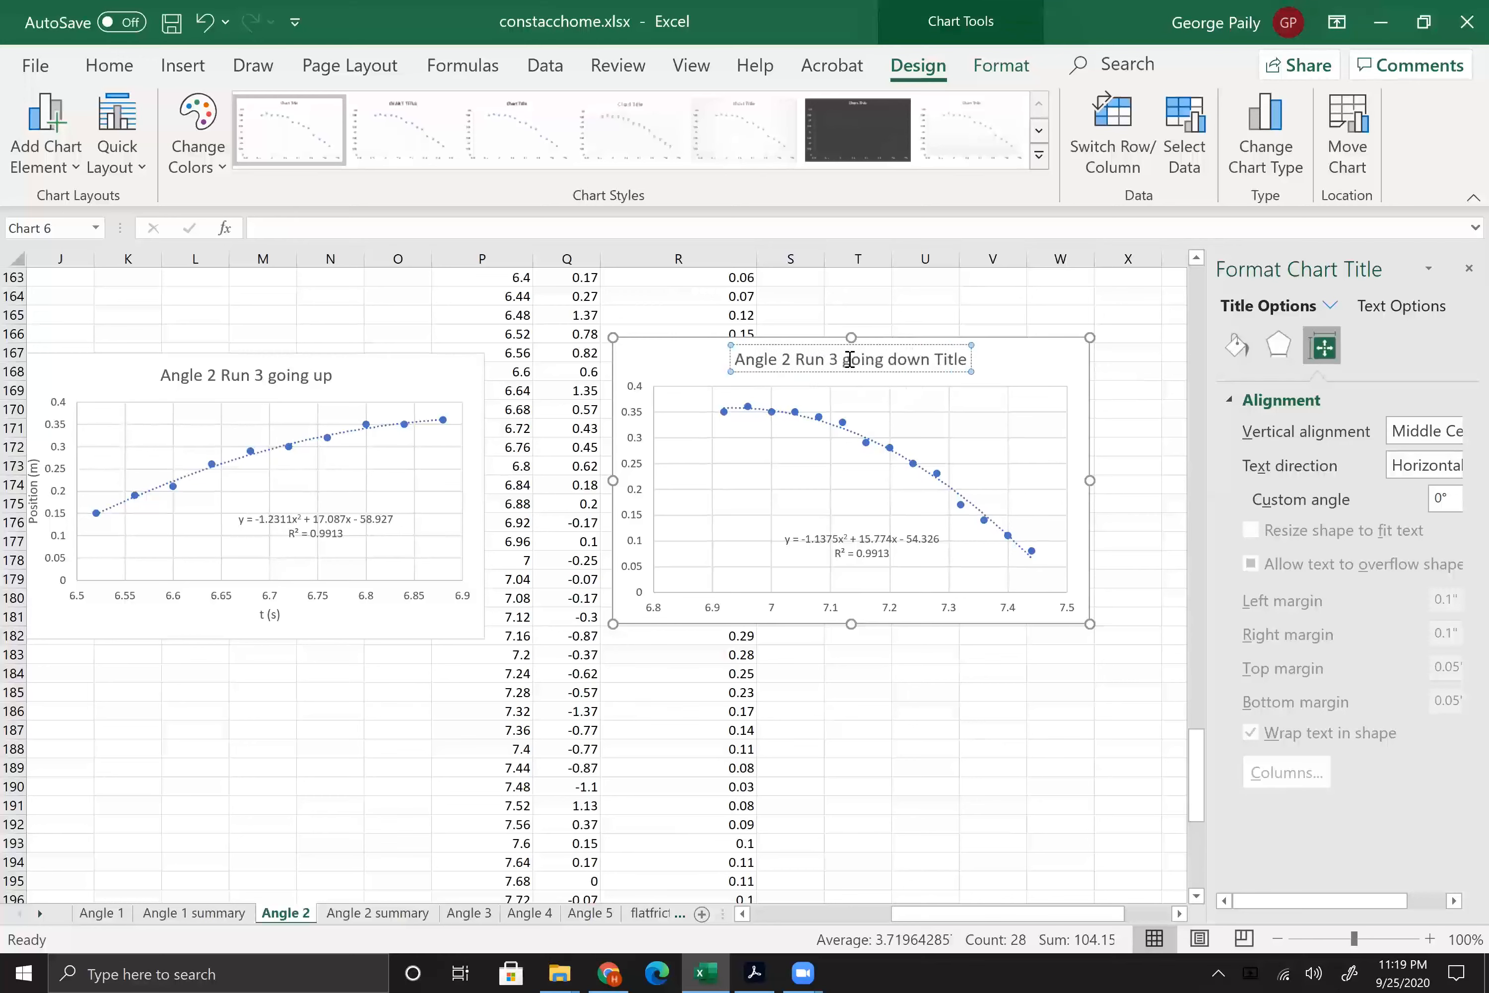
pyautogui.press('Delete')
pyautogui.press('Delete')
pyautogui.press('Delete')
pyautogui.press('Delete')
pyautogui.press('Delete')
pyautogui.press('Delete')
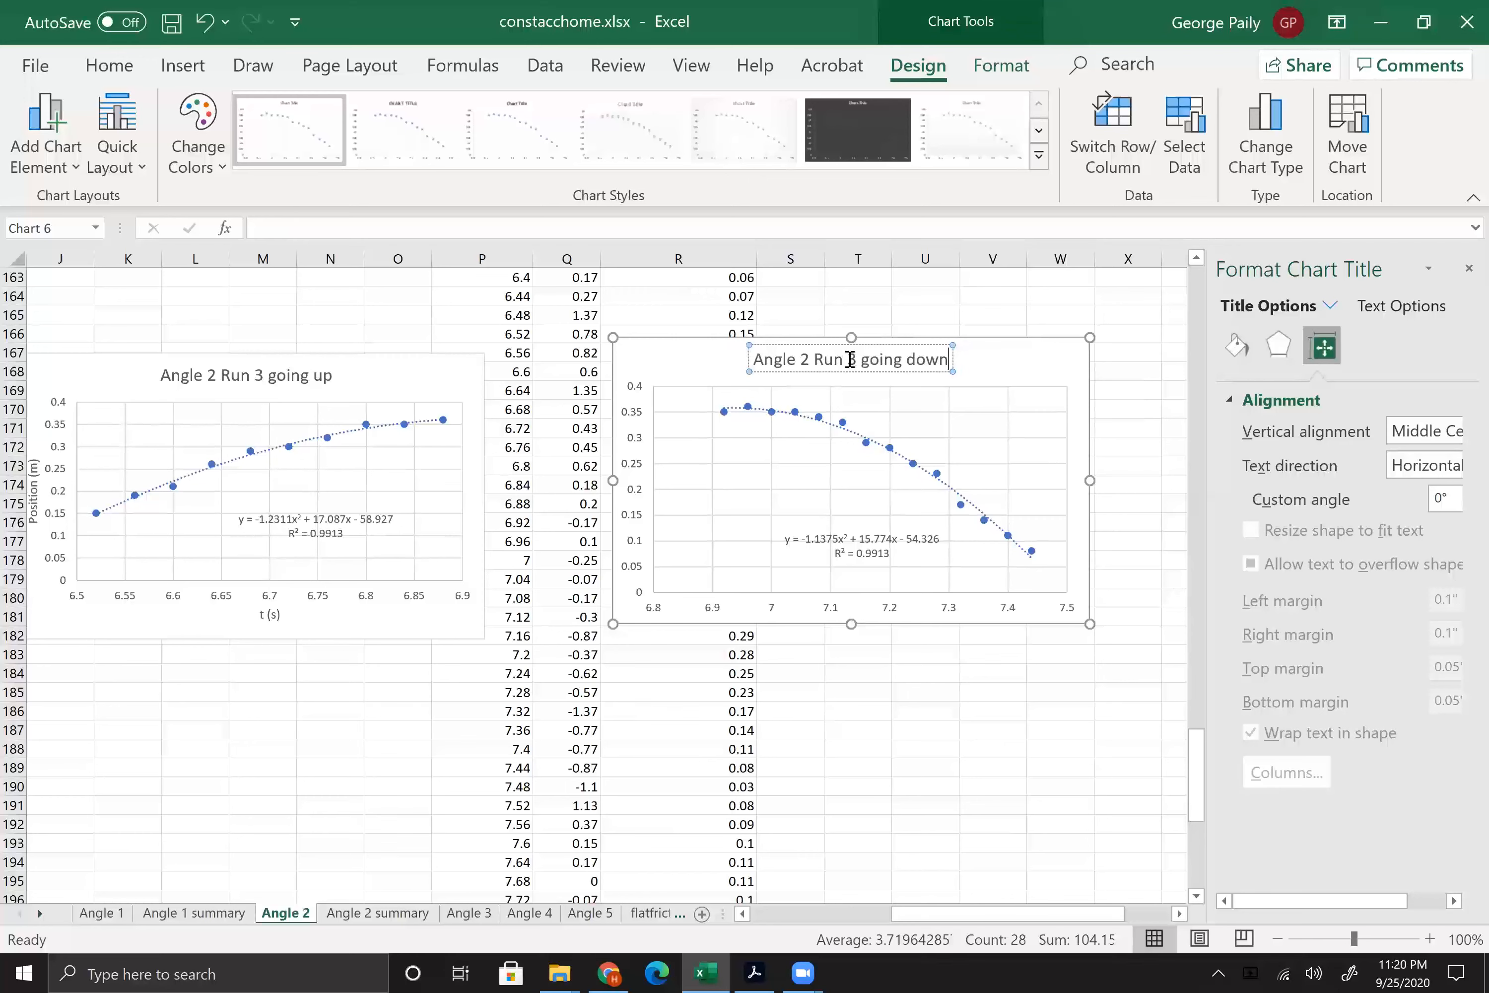
pyautogui.click(697, 368)
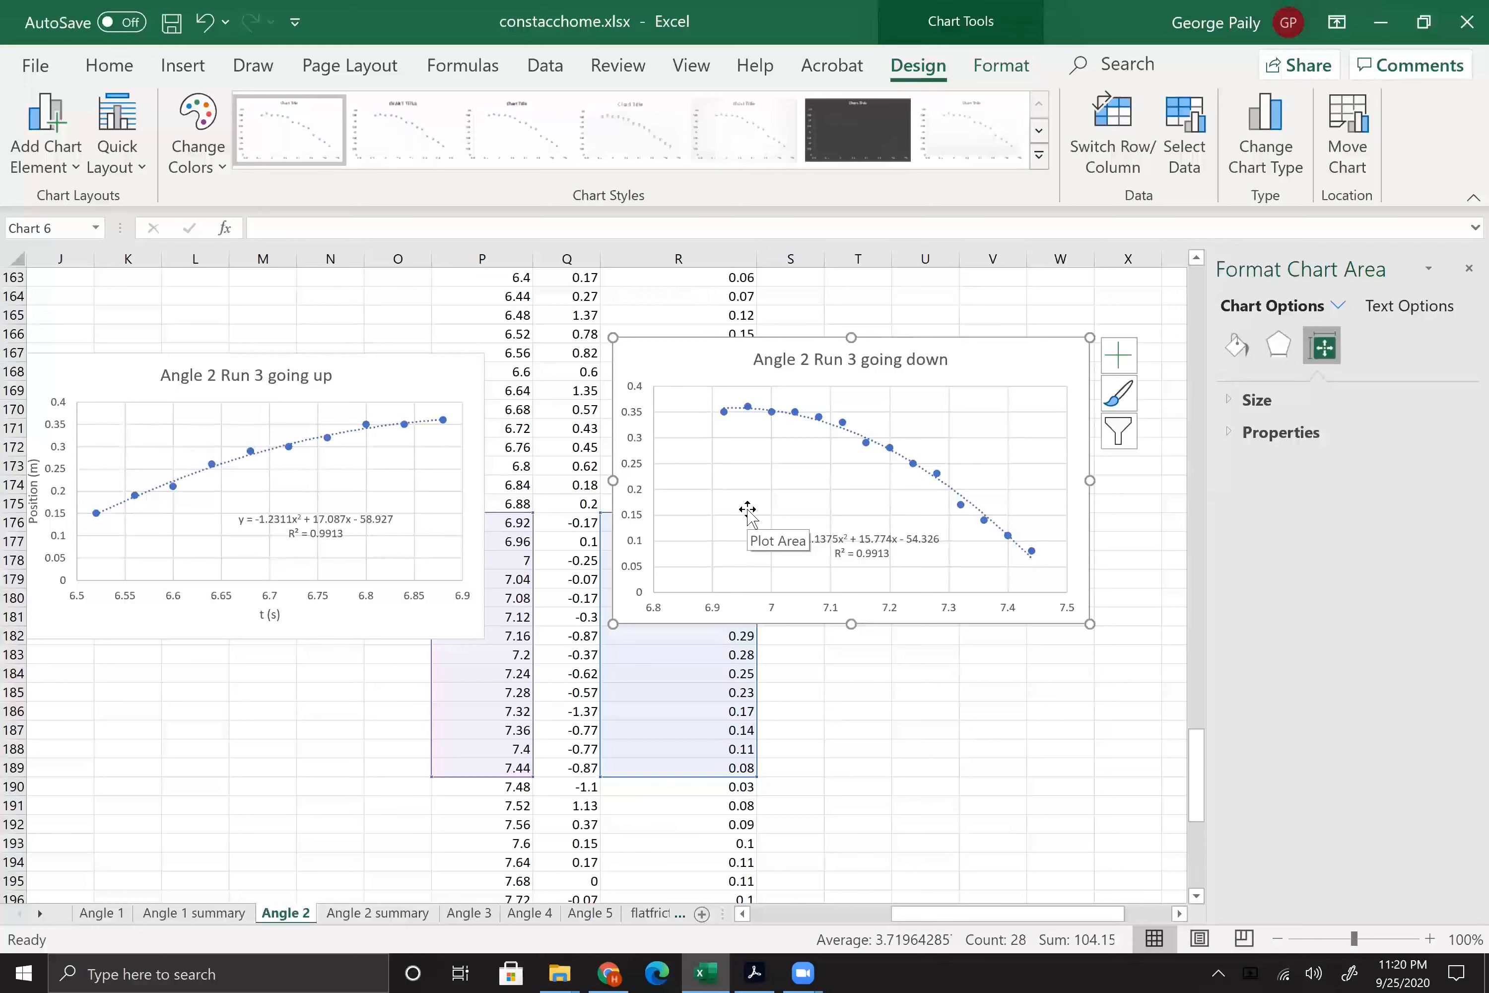
# Step: Switch to the Angle 2 summary sheet and autofit column B so its header fits
pyautogui.click(397, 913)
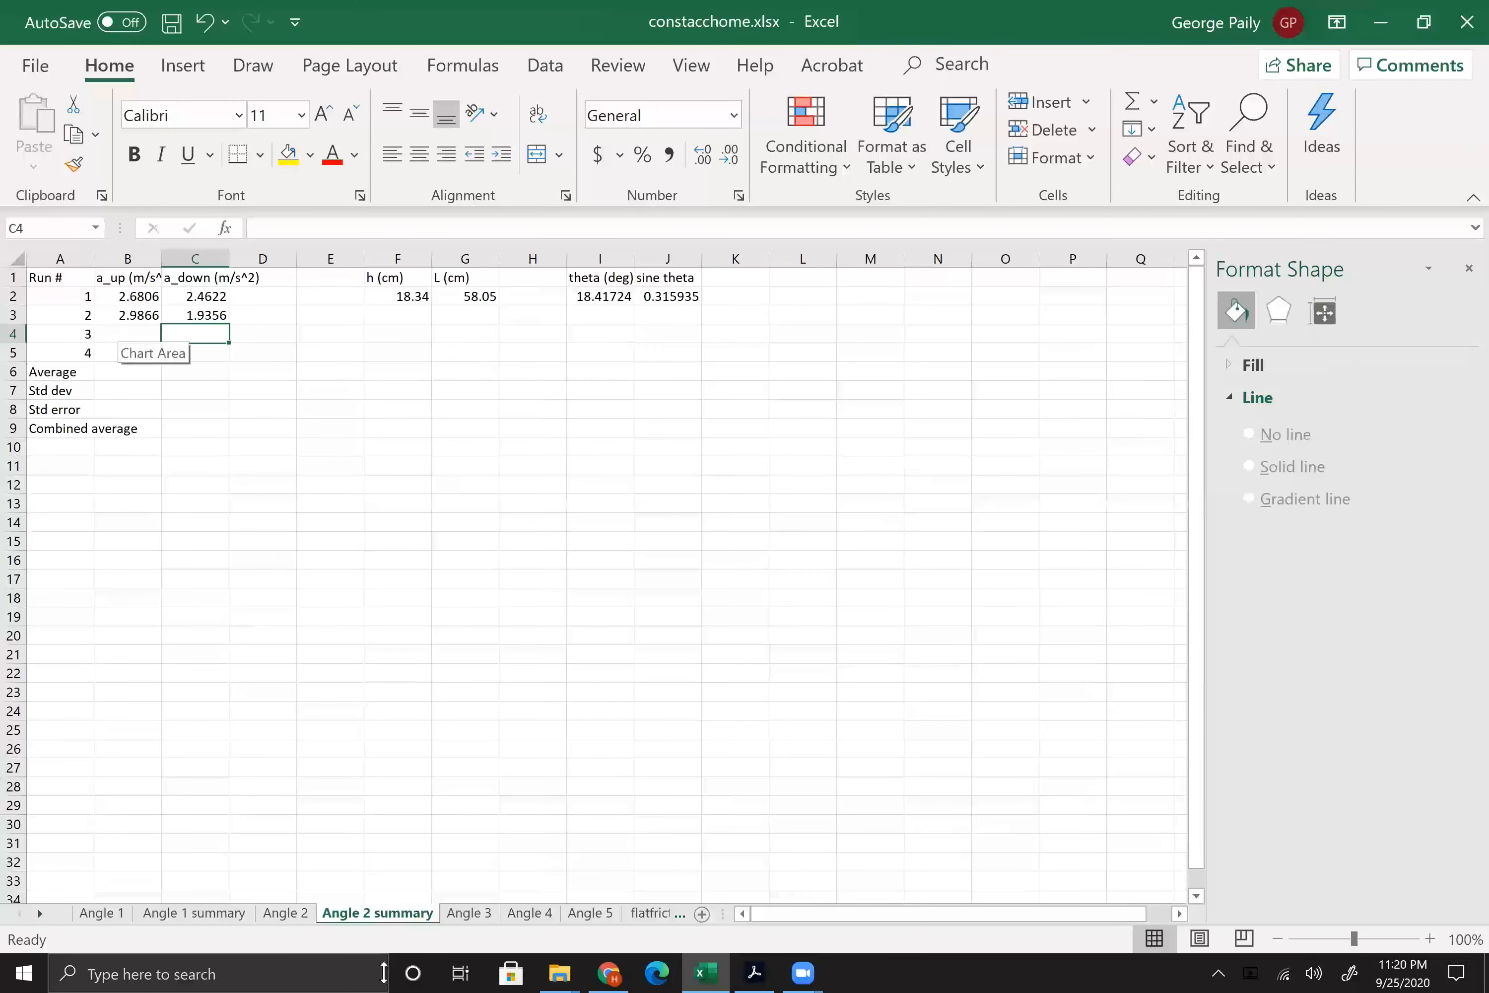
pyautogui.click(279, 915)
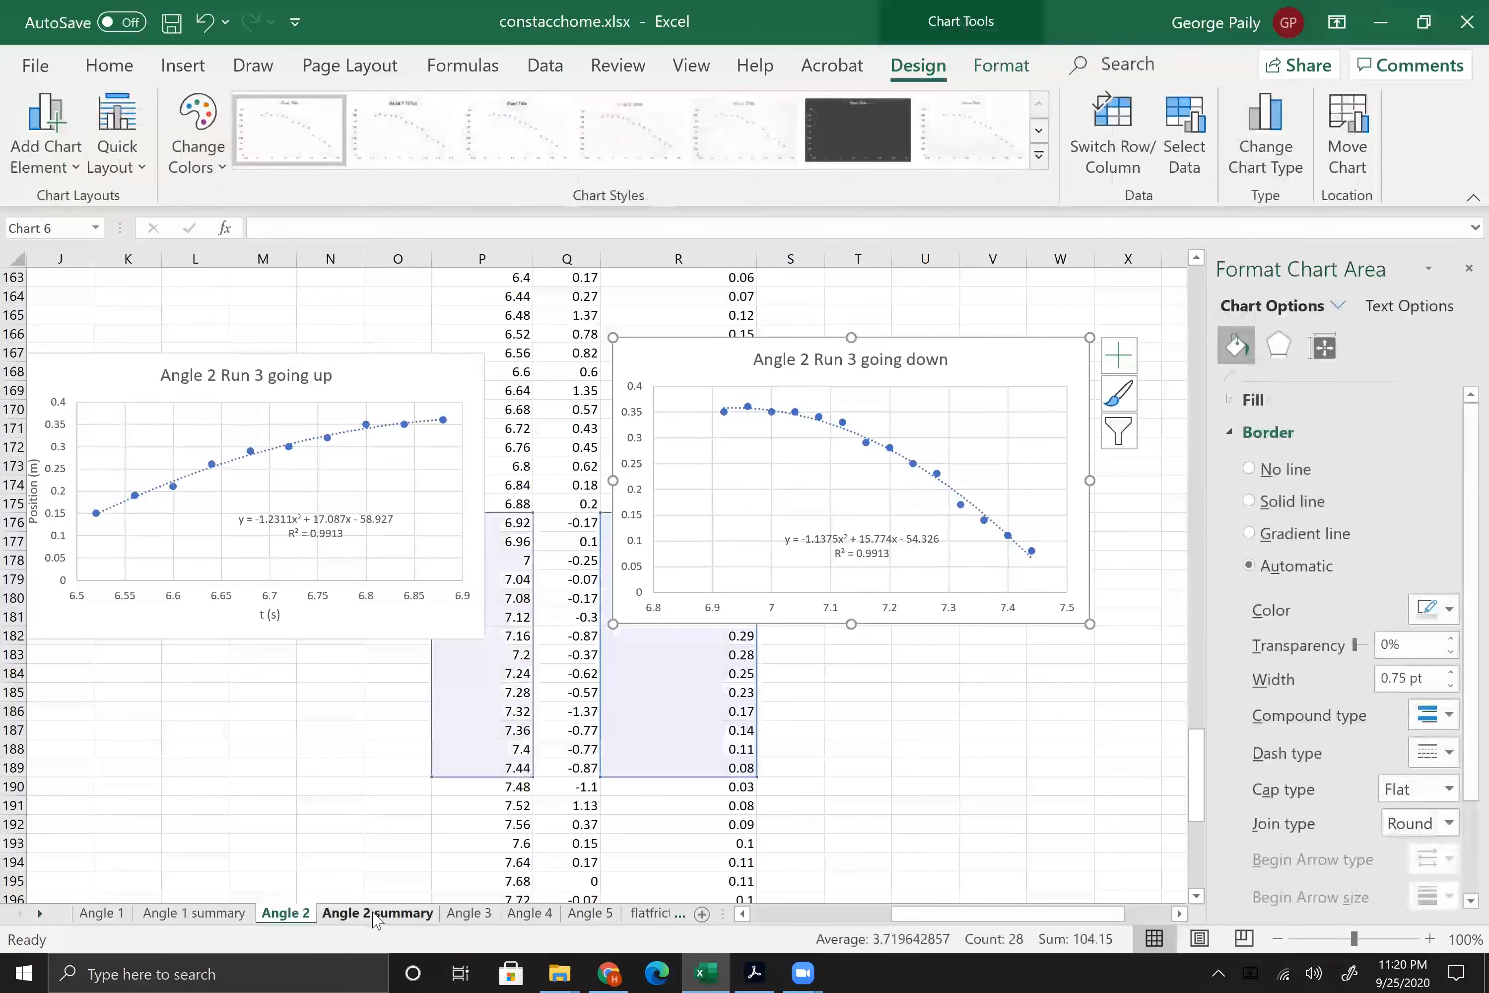
pyautogui.click(375, 914)
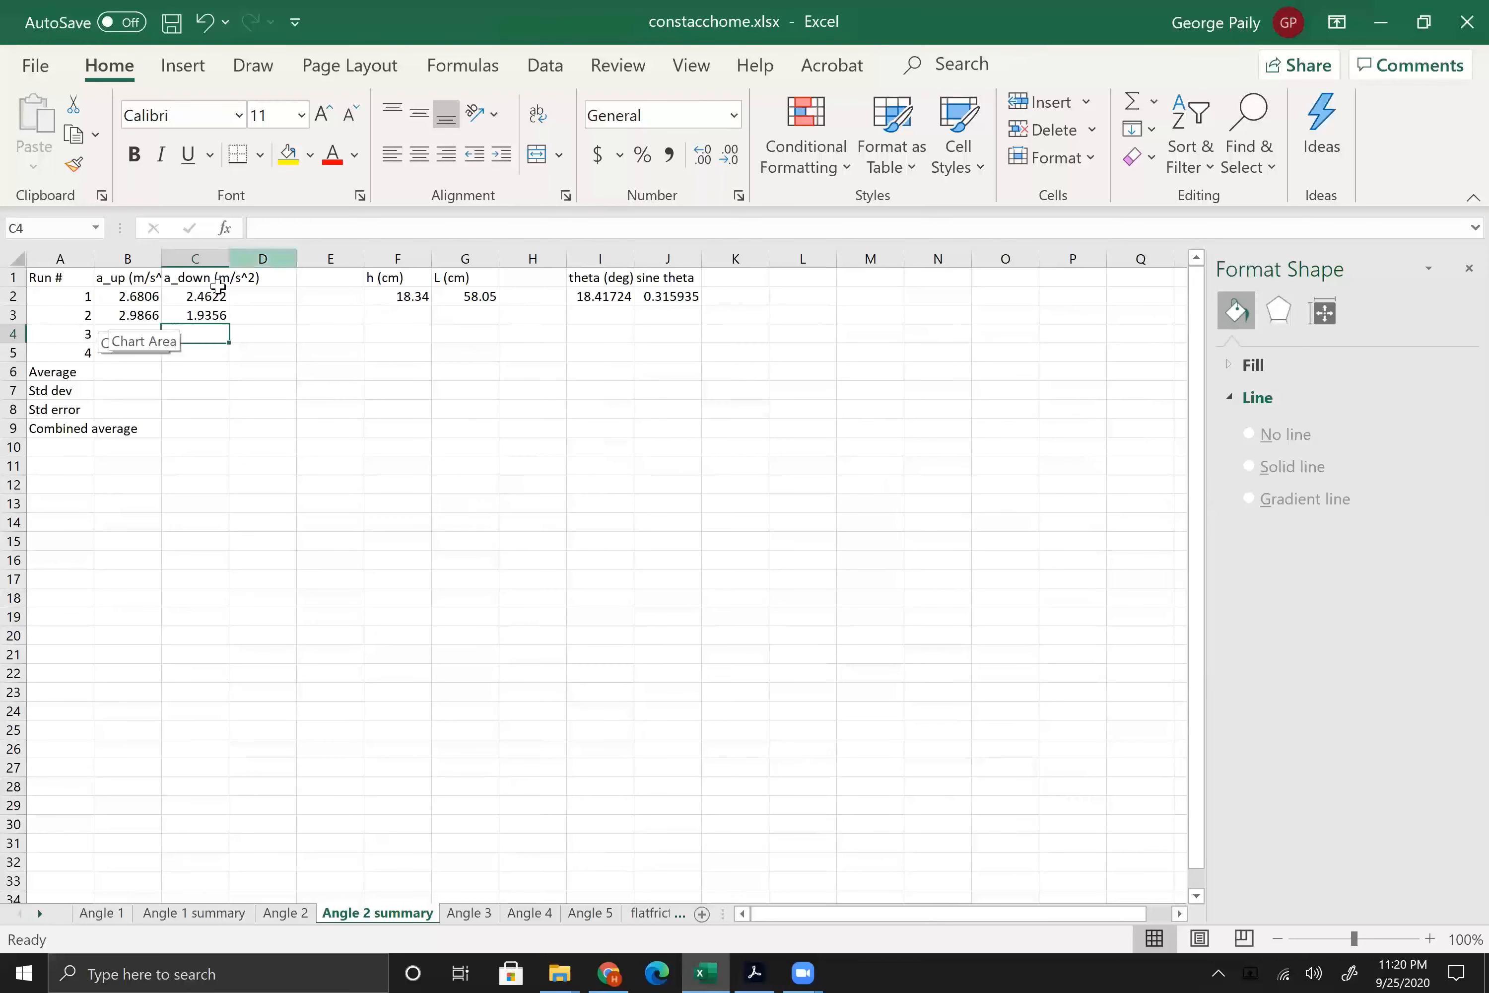
pyautogui.doubleClick(163, 254)
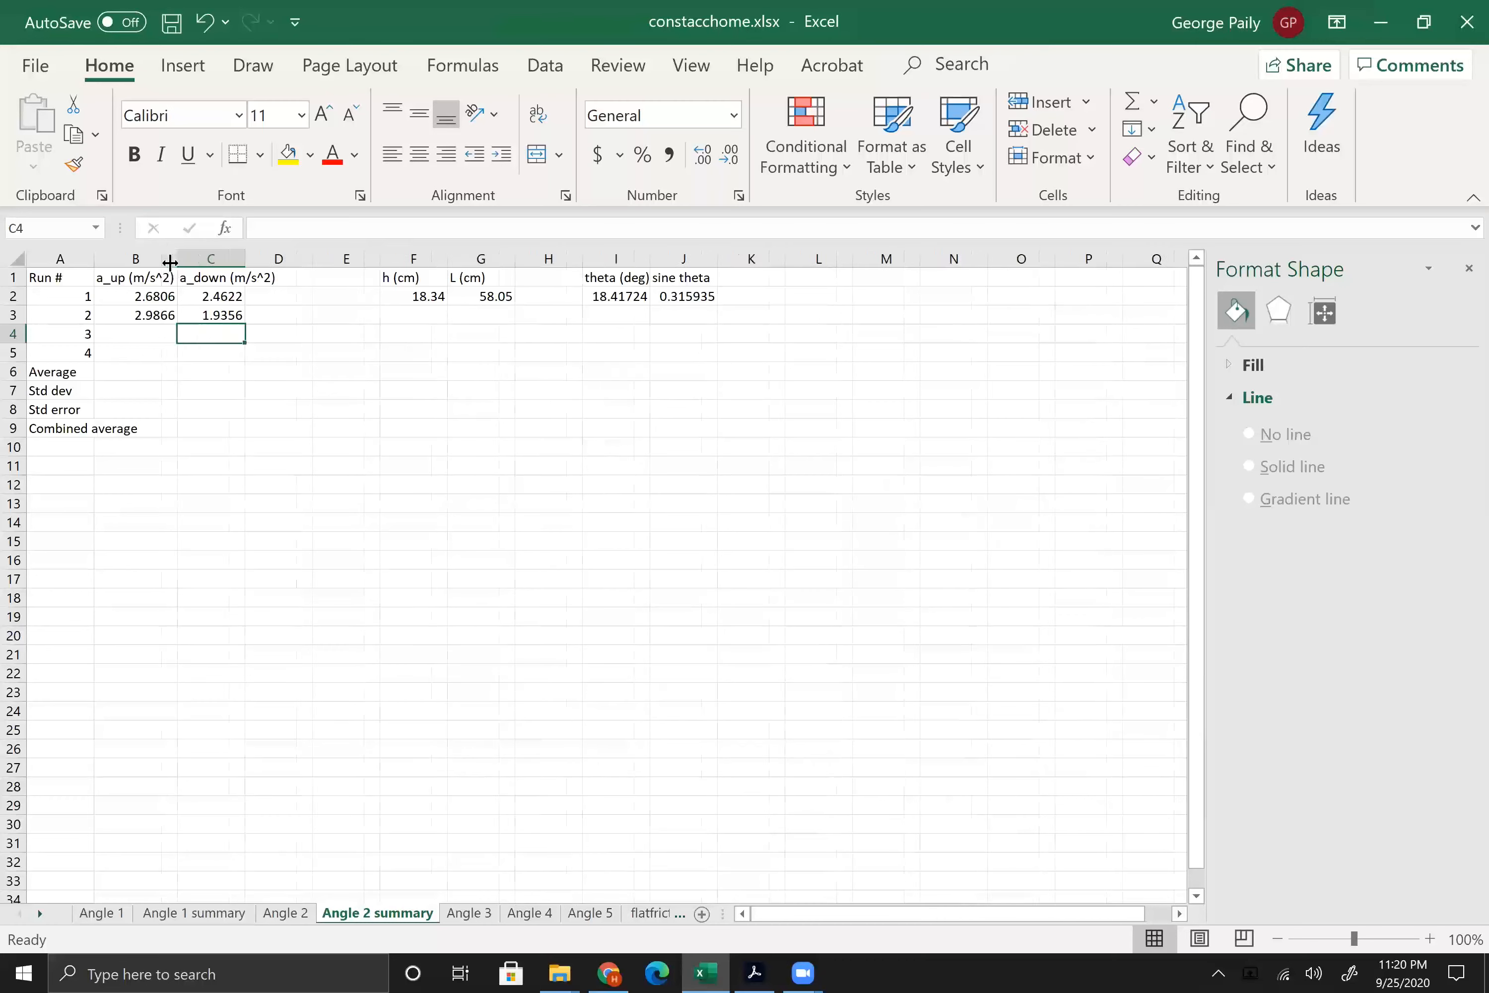
# Step: Autofit columns C and A of the summary table to their contents
pyautogui.doubleClick(246, 254)
pyautogui.doubleClick(93, 257)
# Step: Enter run 3's a_up in B4 as =2*1.2311, using the x² coefficient from the going-up trendline on the Angle 2 sheet
pyautogui.click(291, 913)
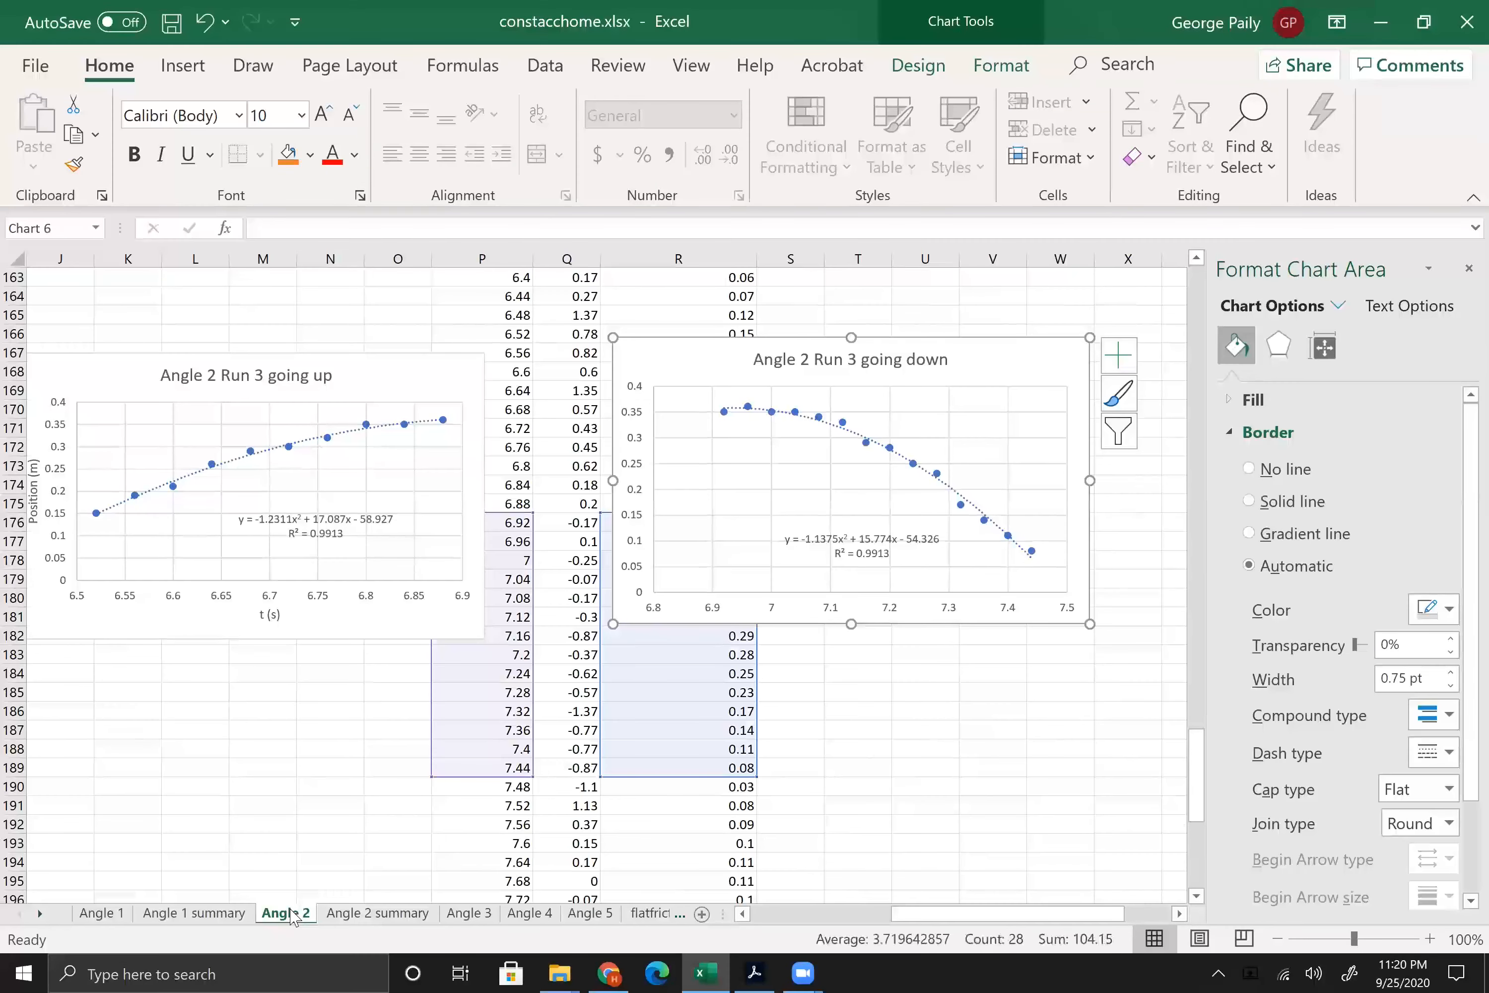
pyautogui.click(341, 916)
pyautogui.click(169, 333)
pyautogui.write('=2')
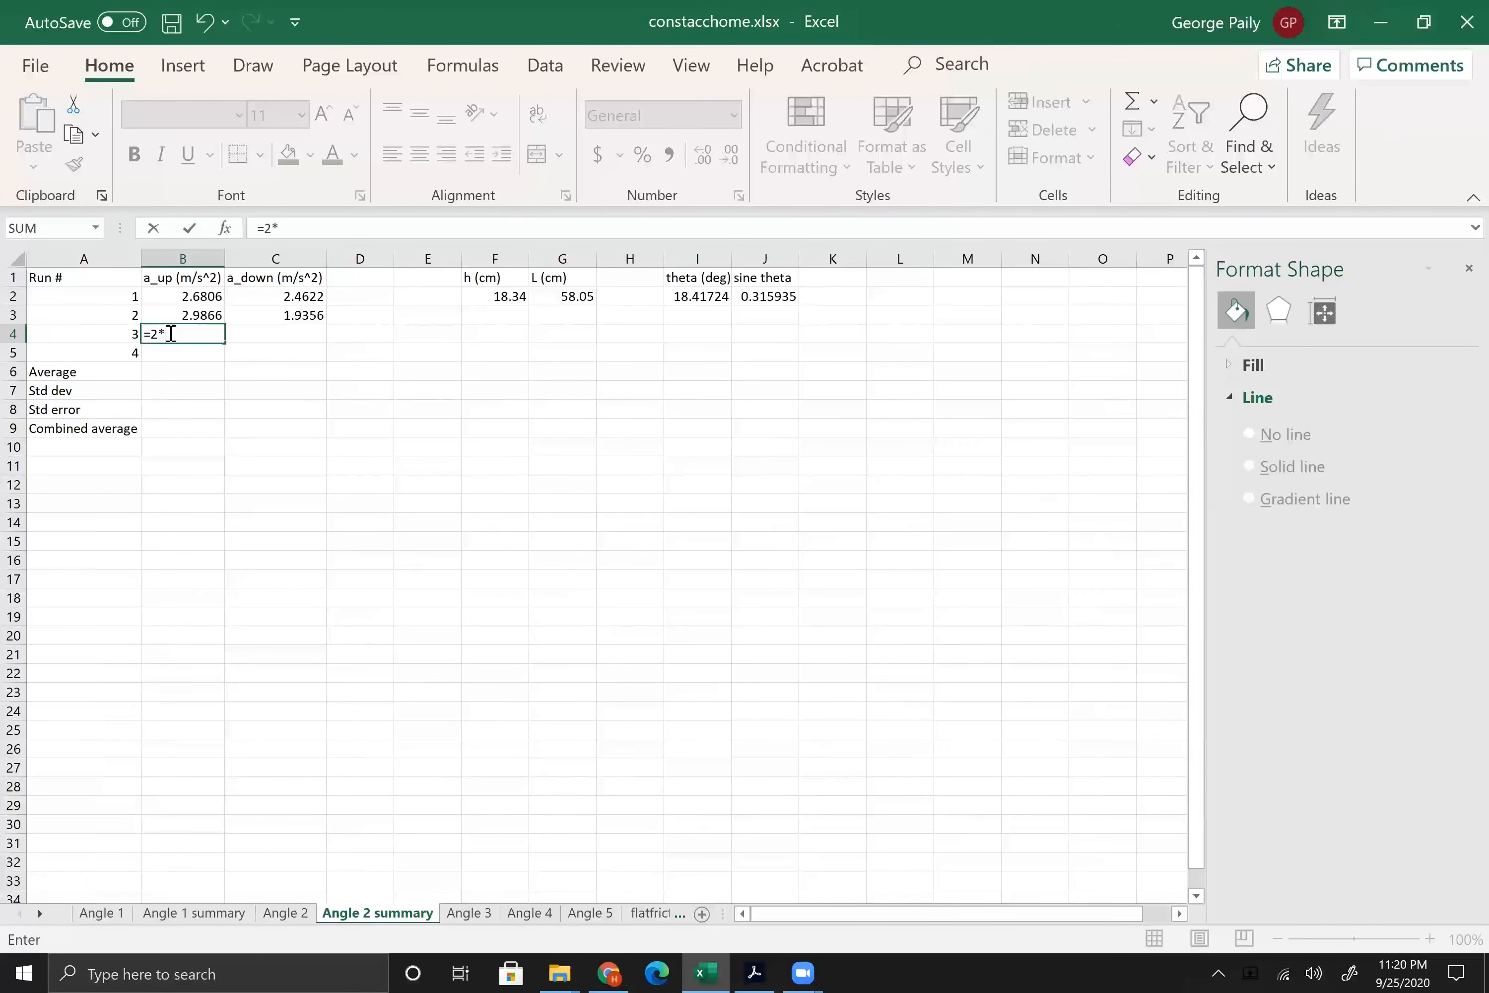
pyautogui.write('*1.2311')
pyautogui.press('Return')
# Step: Enter run 3's a_down in C4 as =2*1.1375, using the x² coefficient from the going-down trendline on the Angle 2 sheet
pyautogui.press('Right')
pyautogui.press('Up')
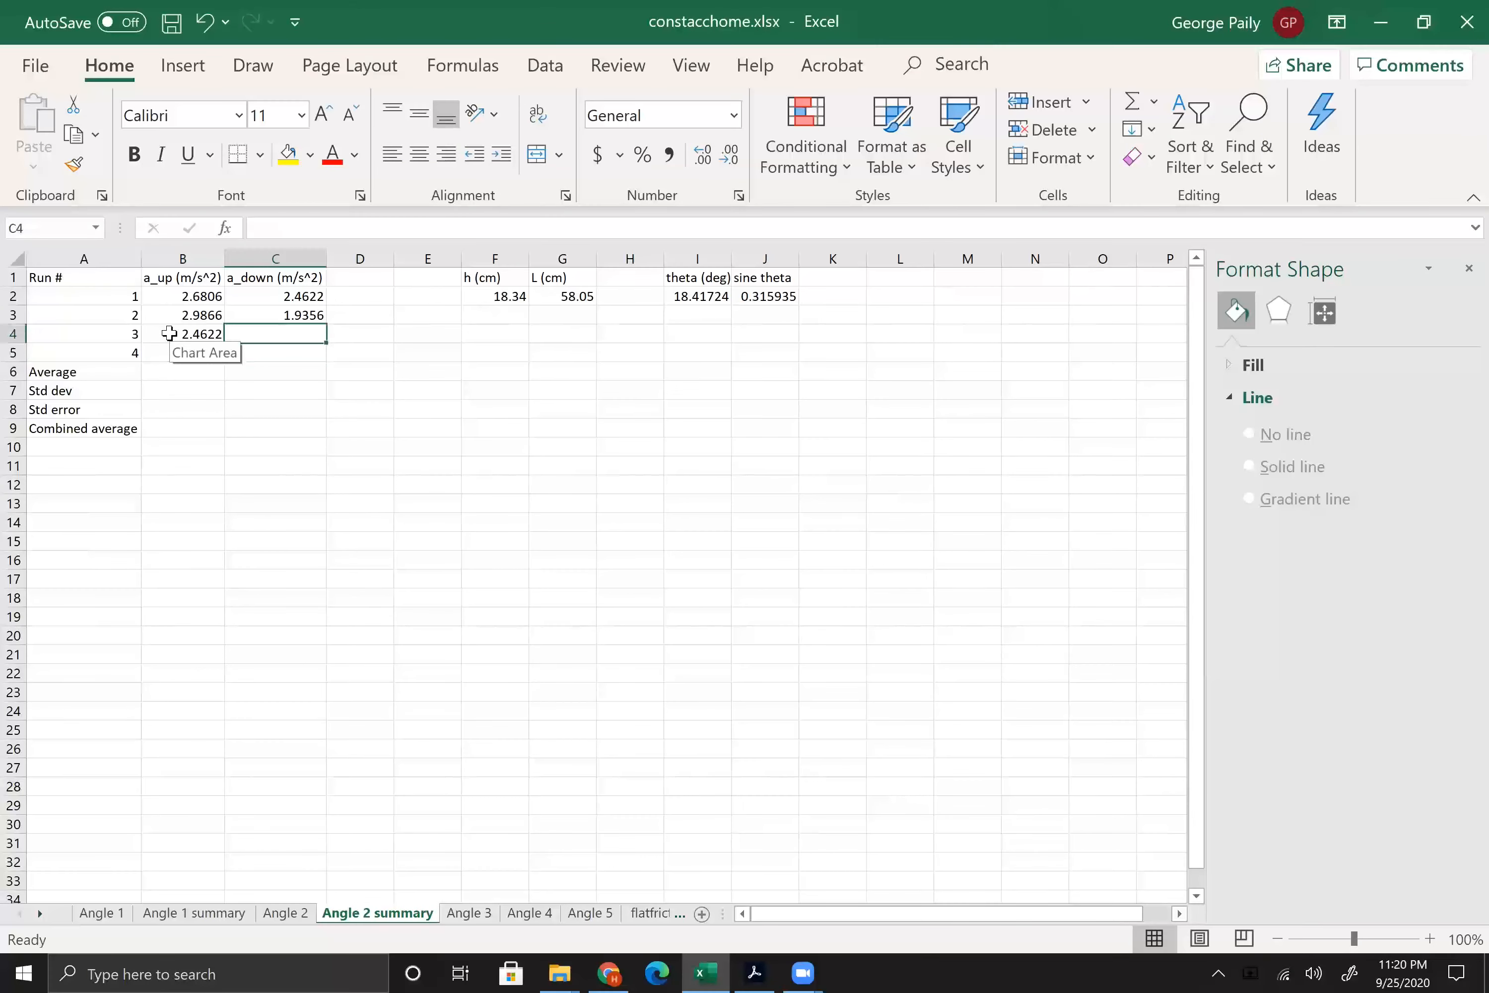
pyautogui.click(286, 913)
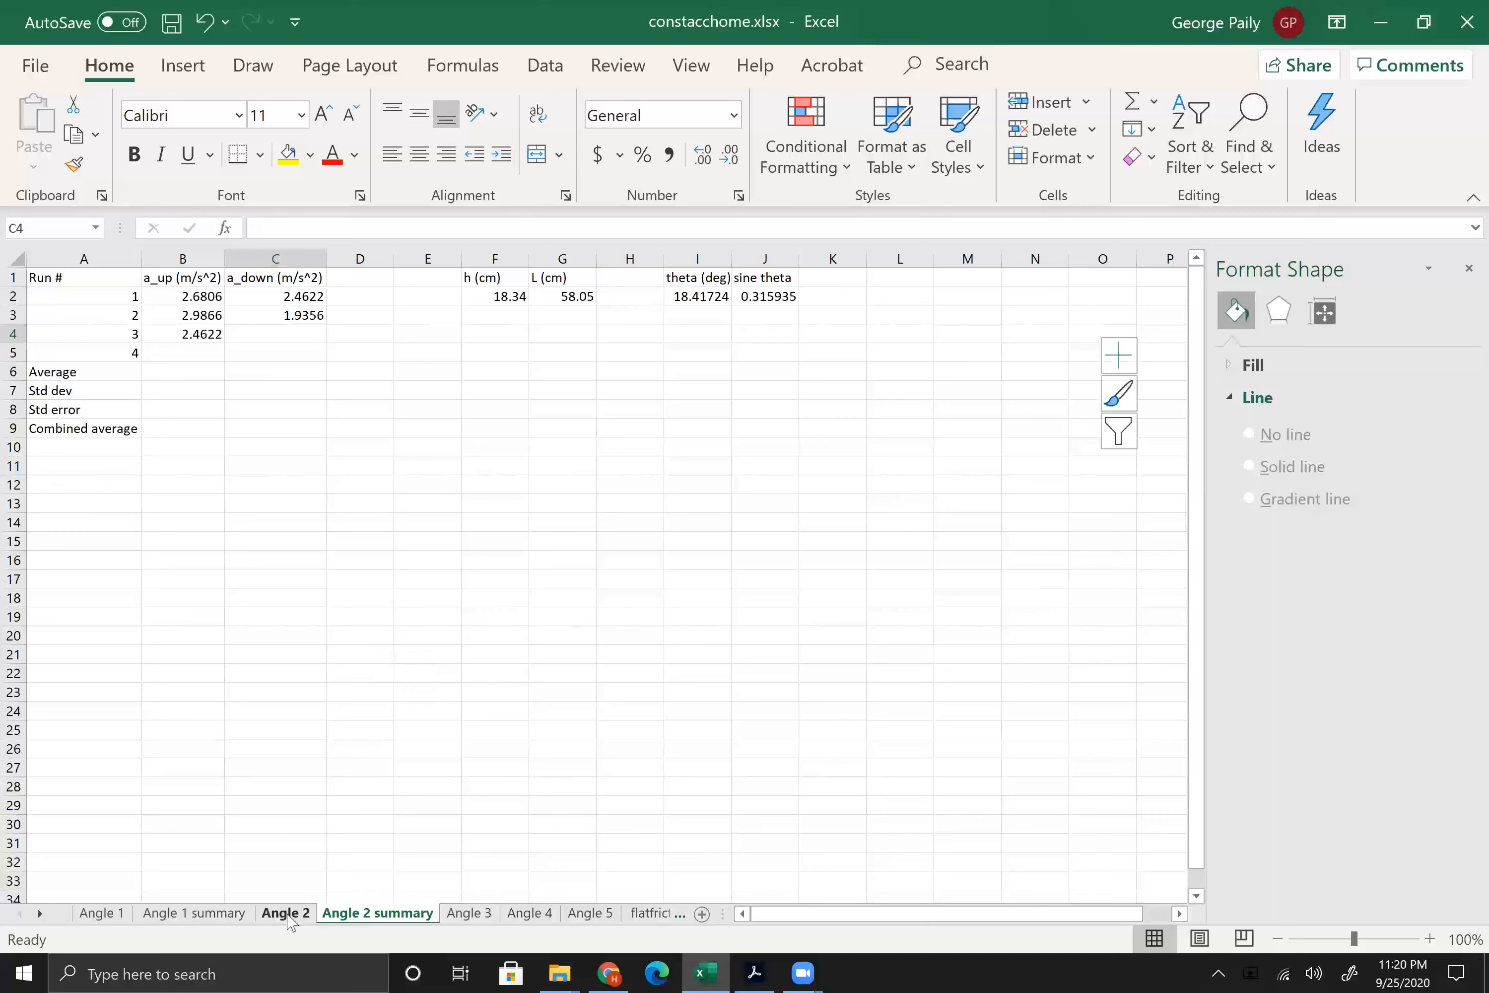
pyautogui.click(344, 914)
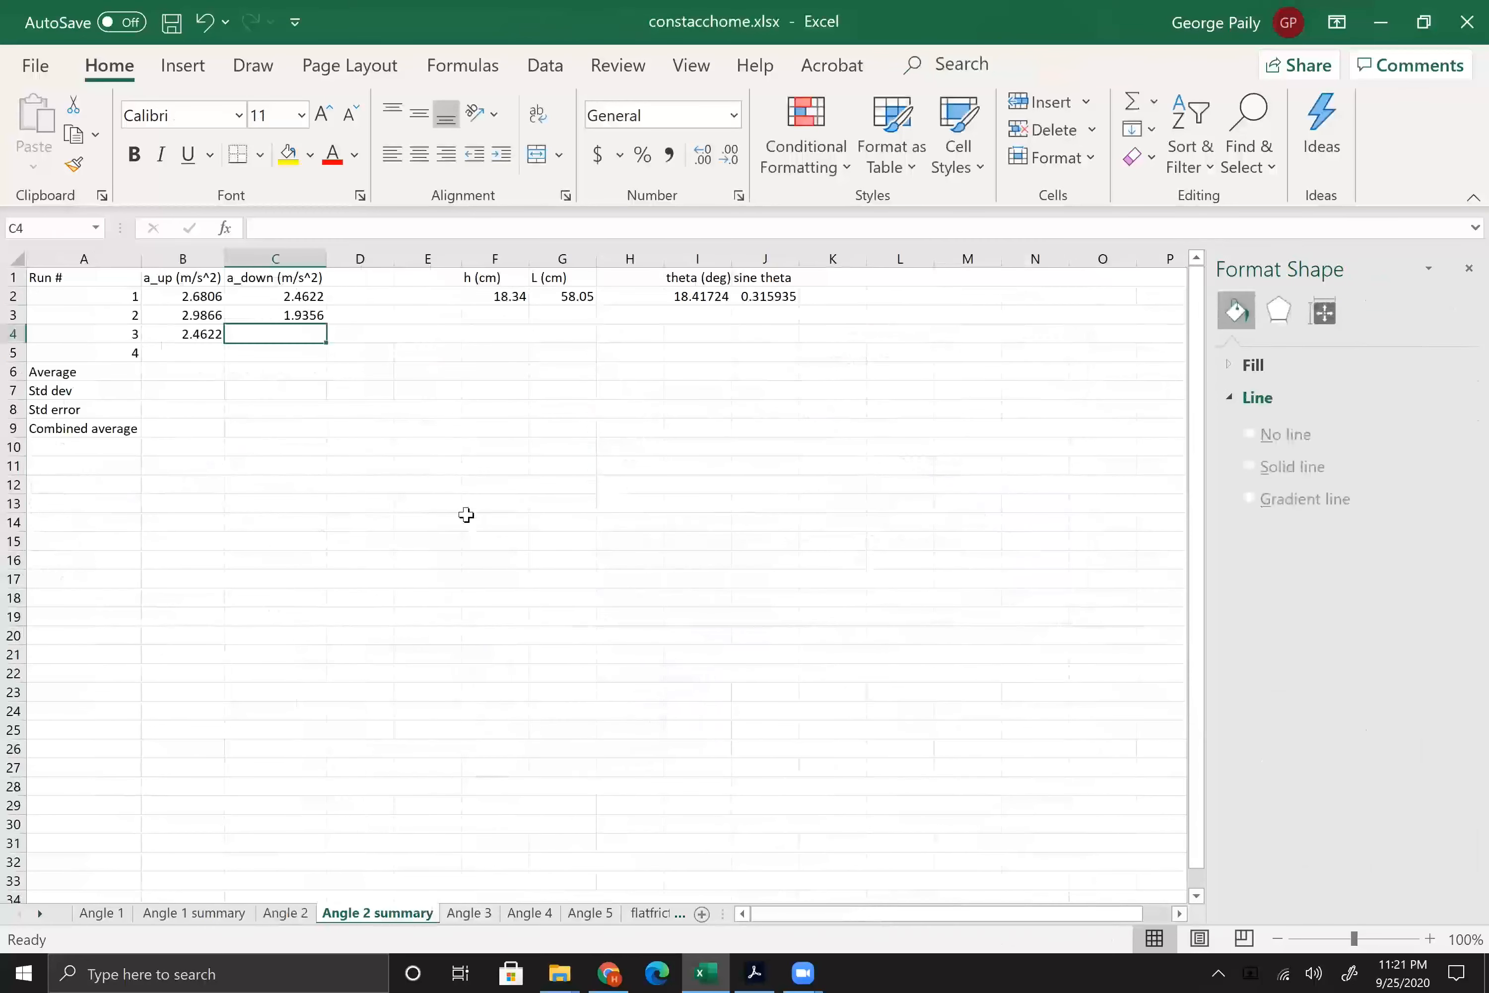
pyautogui.write('=2')
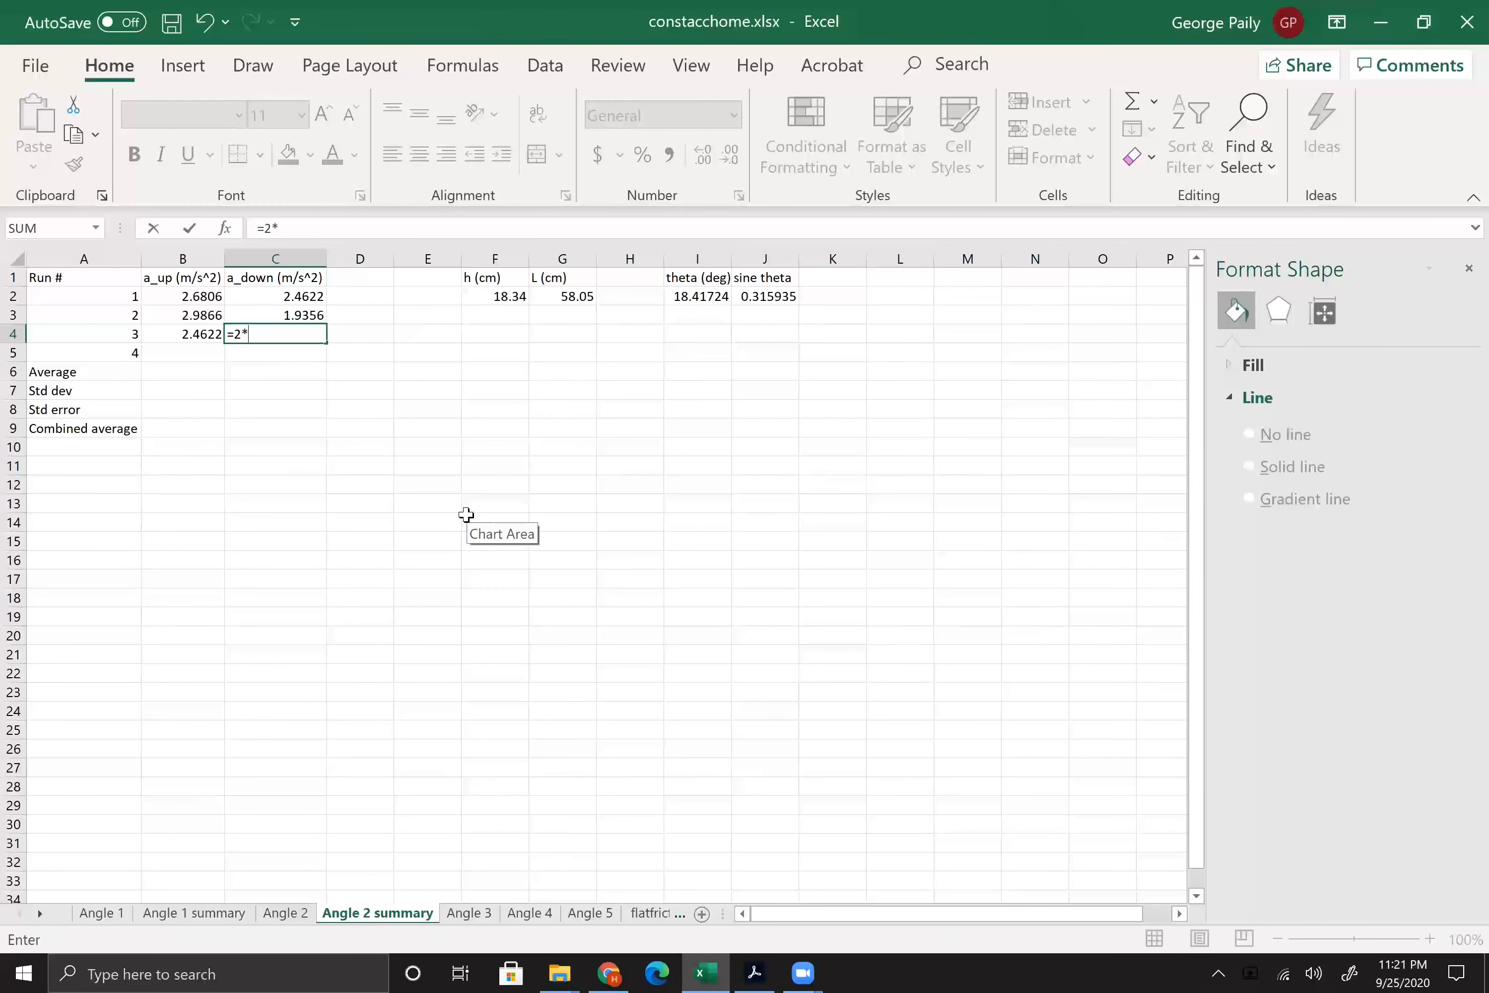
pyautogui.write('*1.1375')
pyautogui.press('Return')
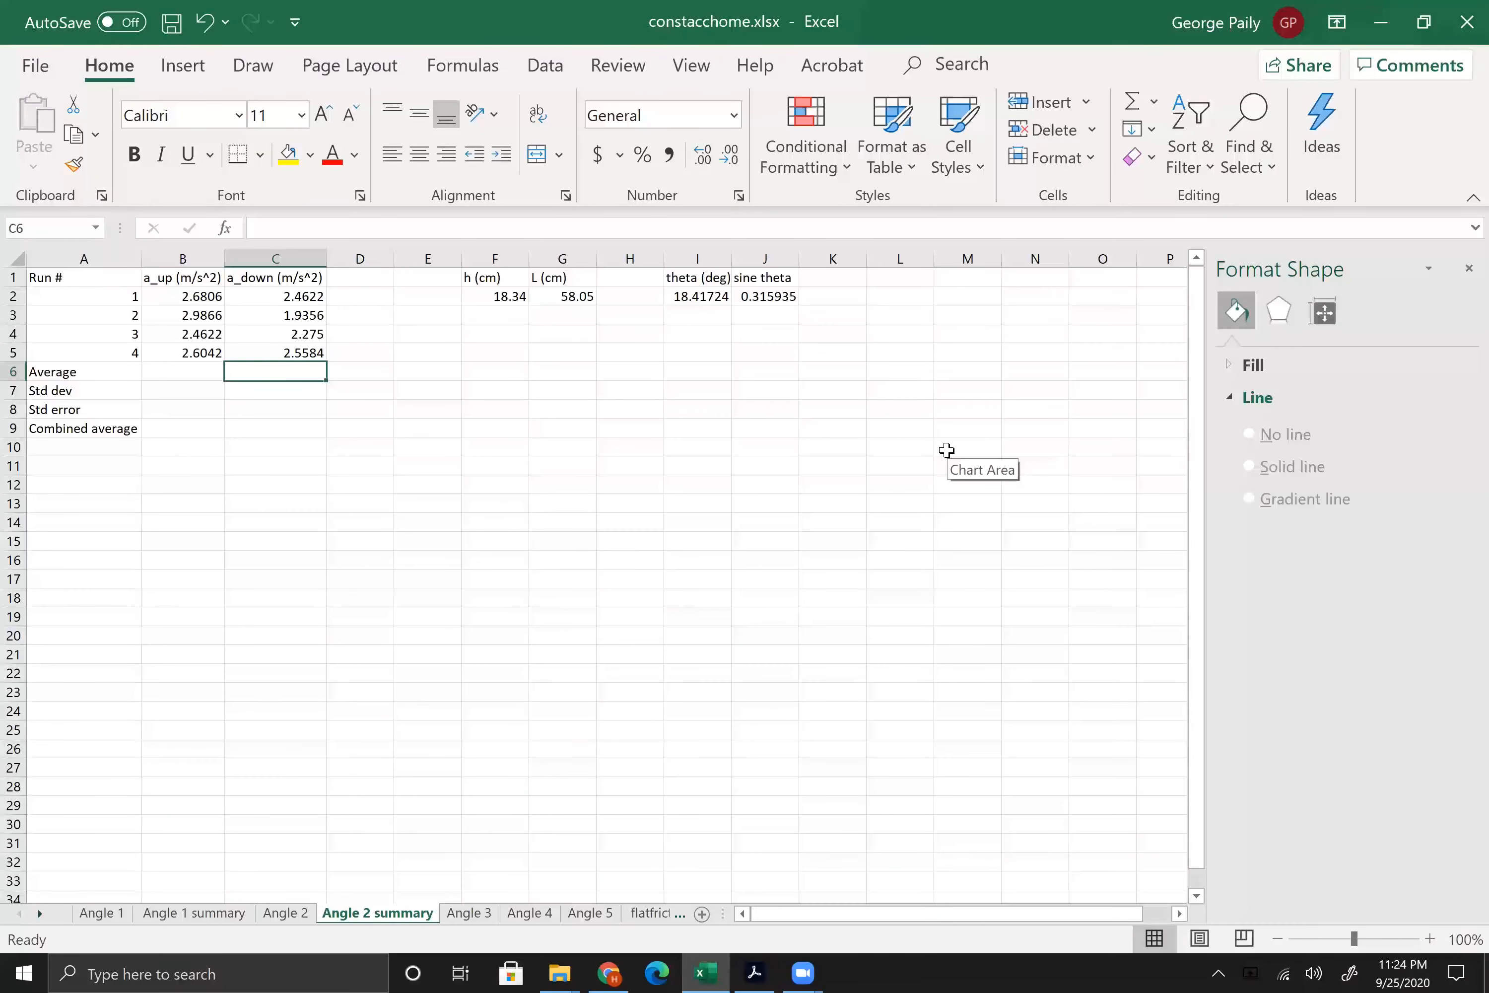
# Step: Calculate the a_up average in B6 with =Average(B2:B5)
pyautogui.click(175, 371)
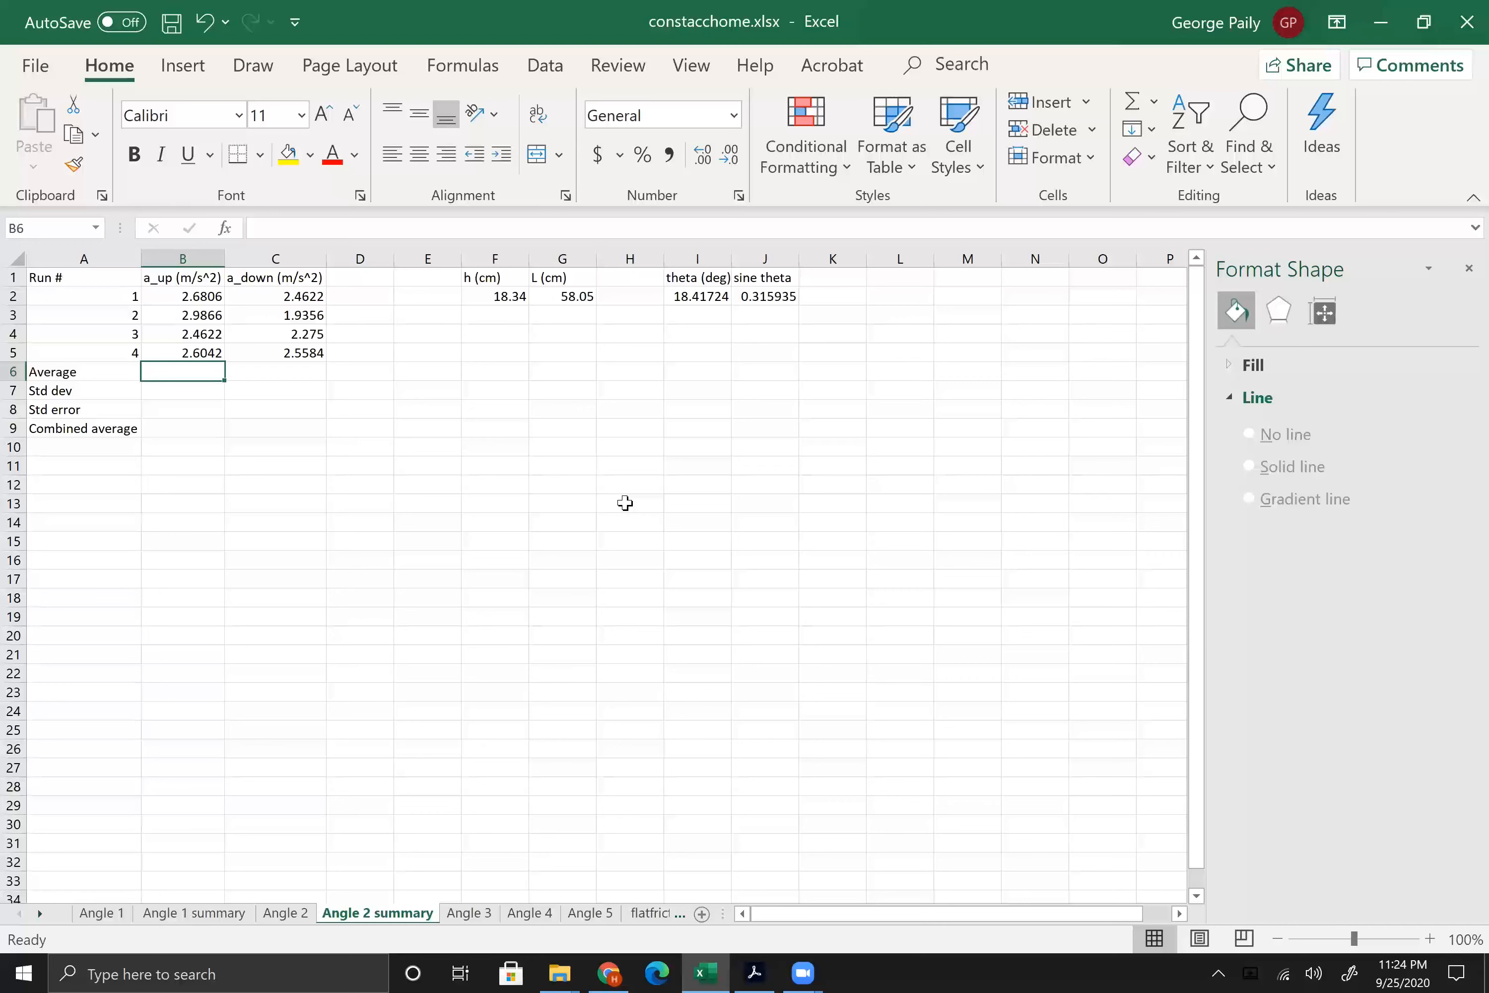
pyautogui.write('=A')
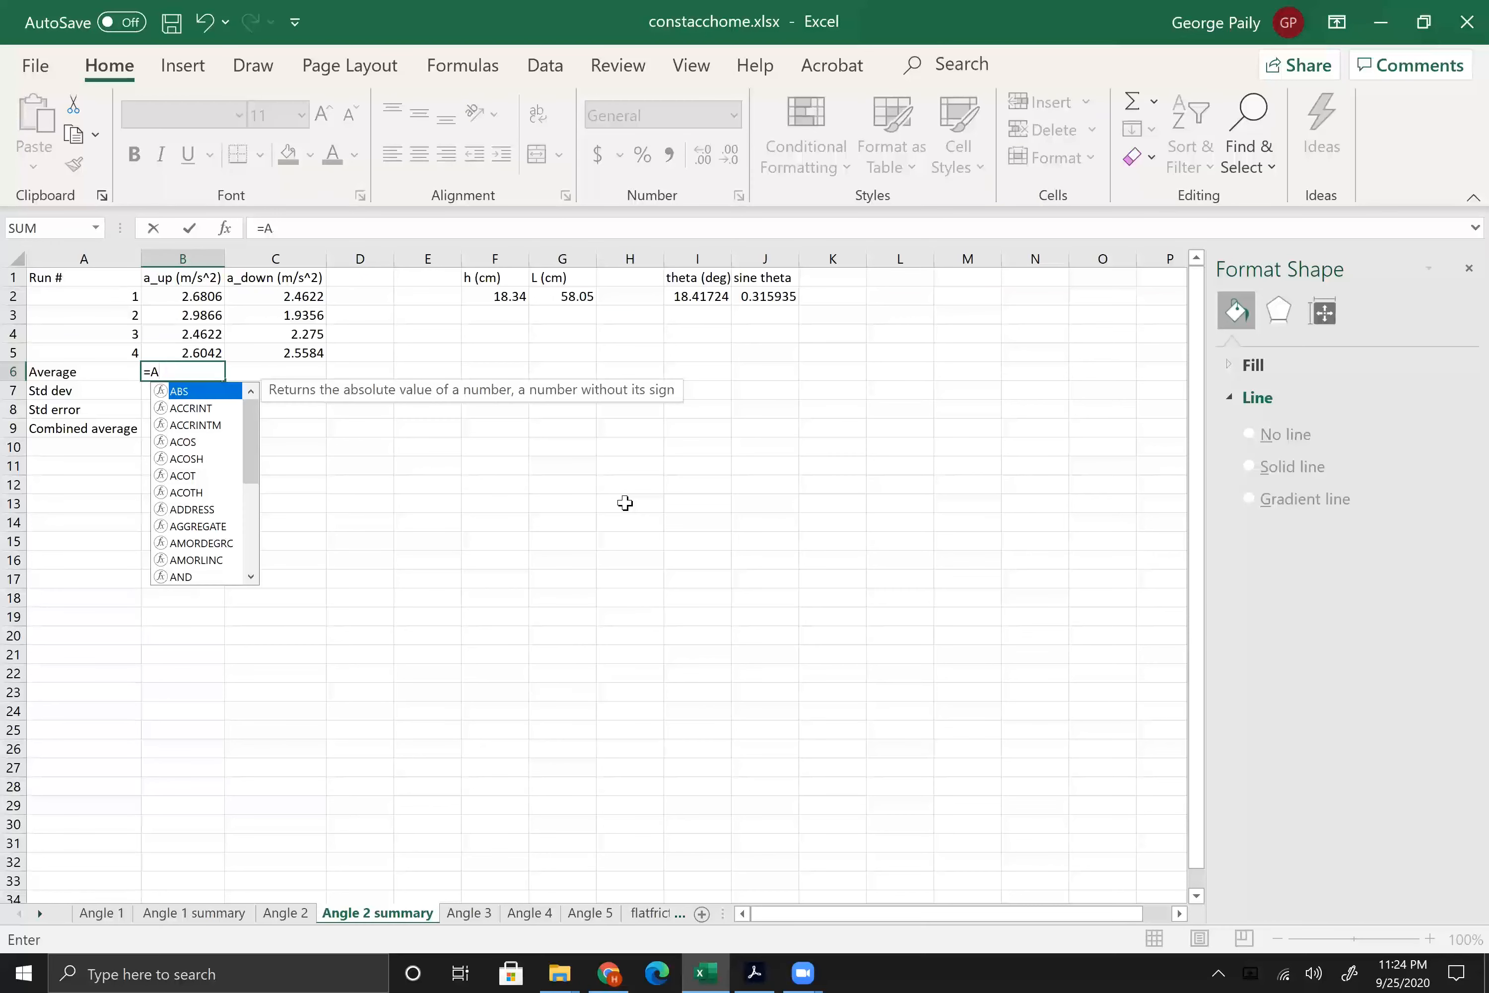
pyautogui.write('verage(')
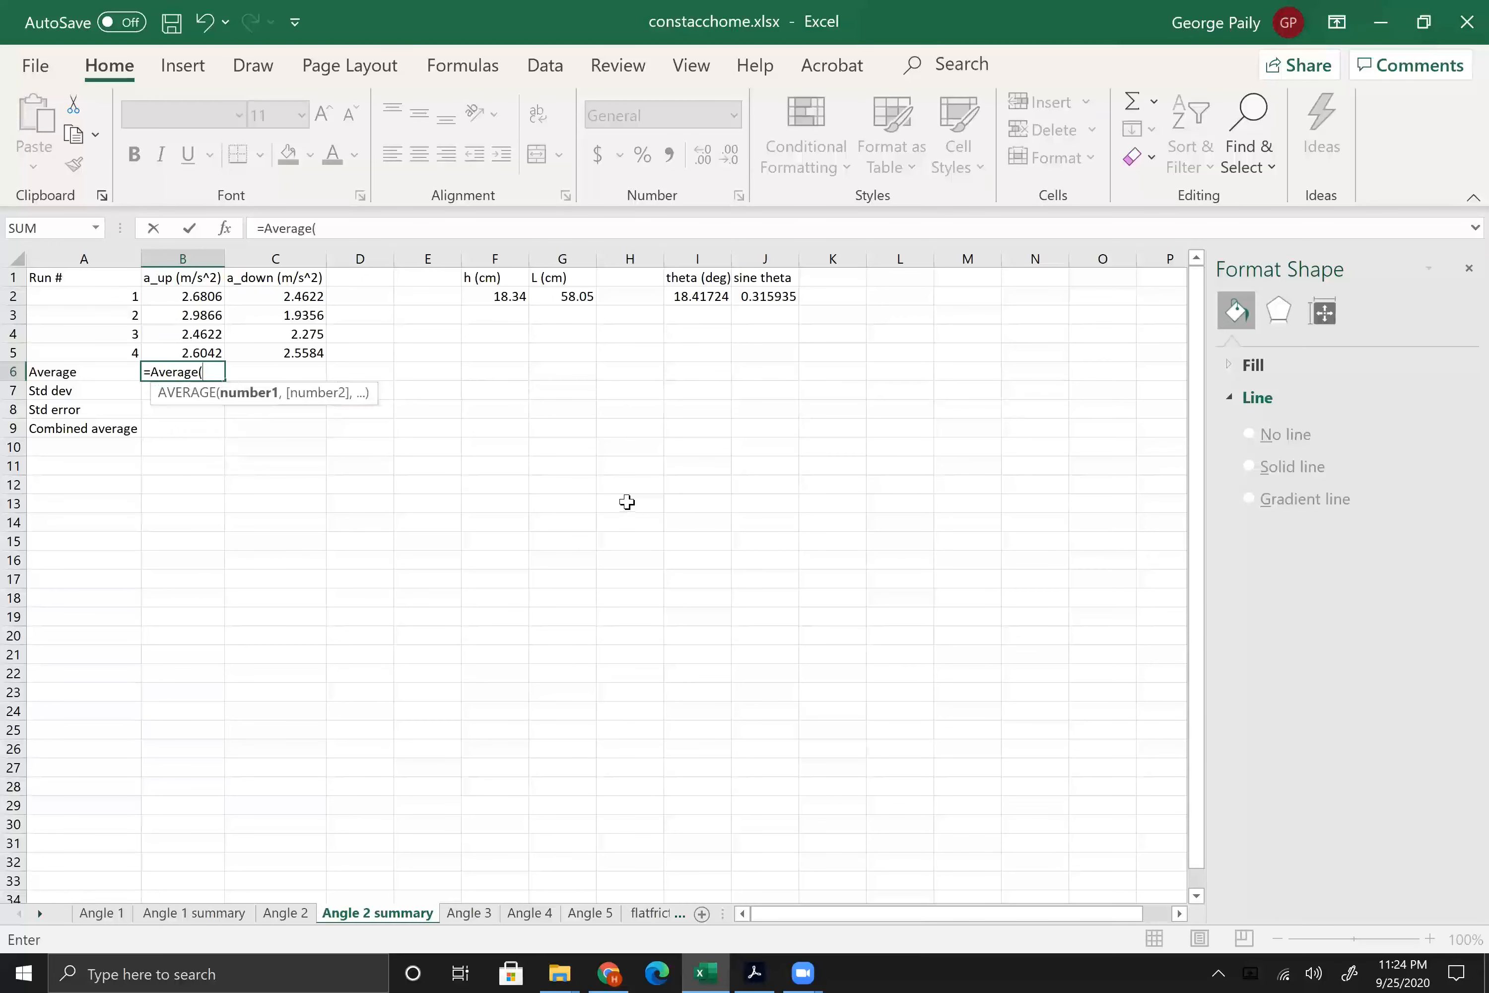
pyautogui.moveTo(168, 349); pyautogui.dragTo(168, 348)
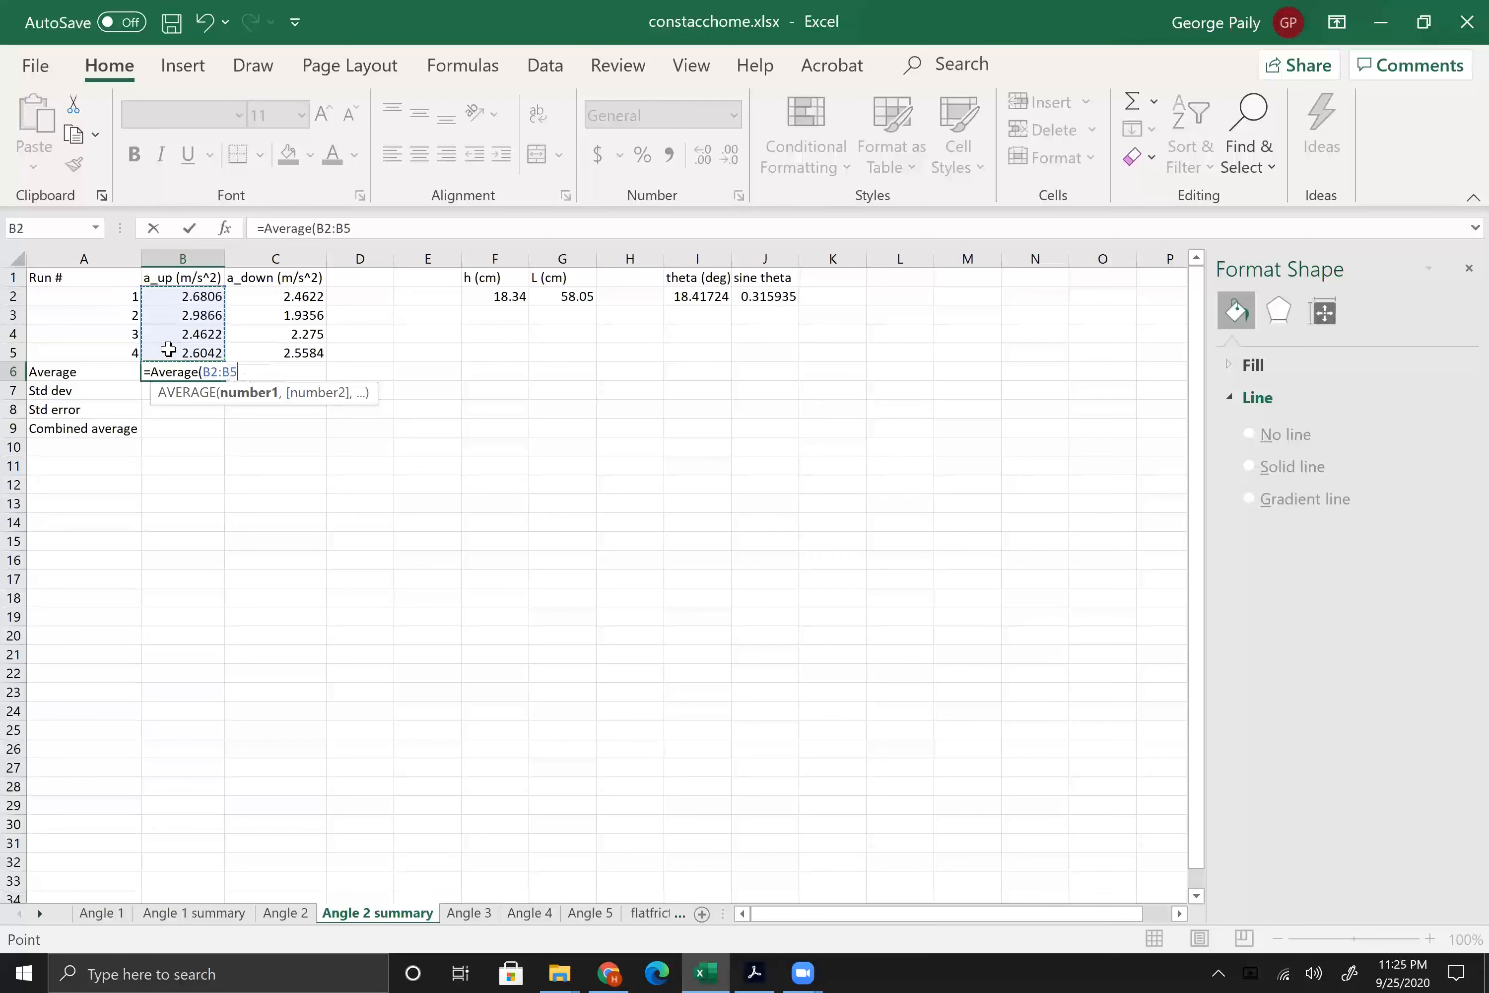
pyautogui.write(')')
pyautogui.press('Return')
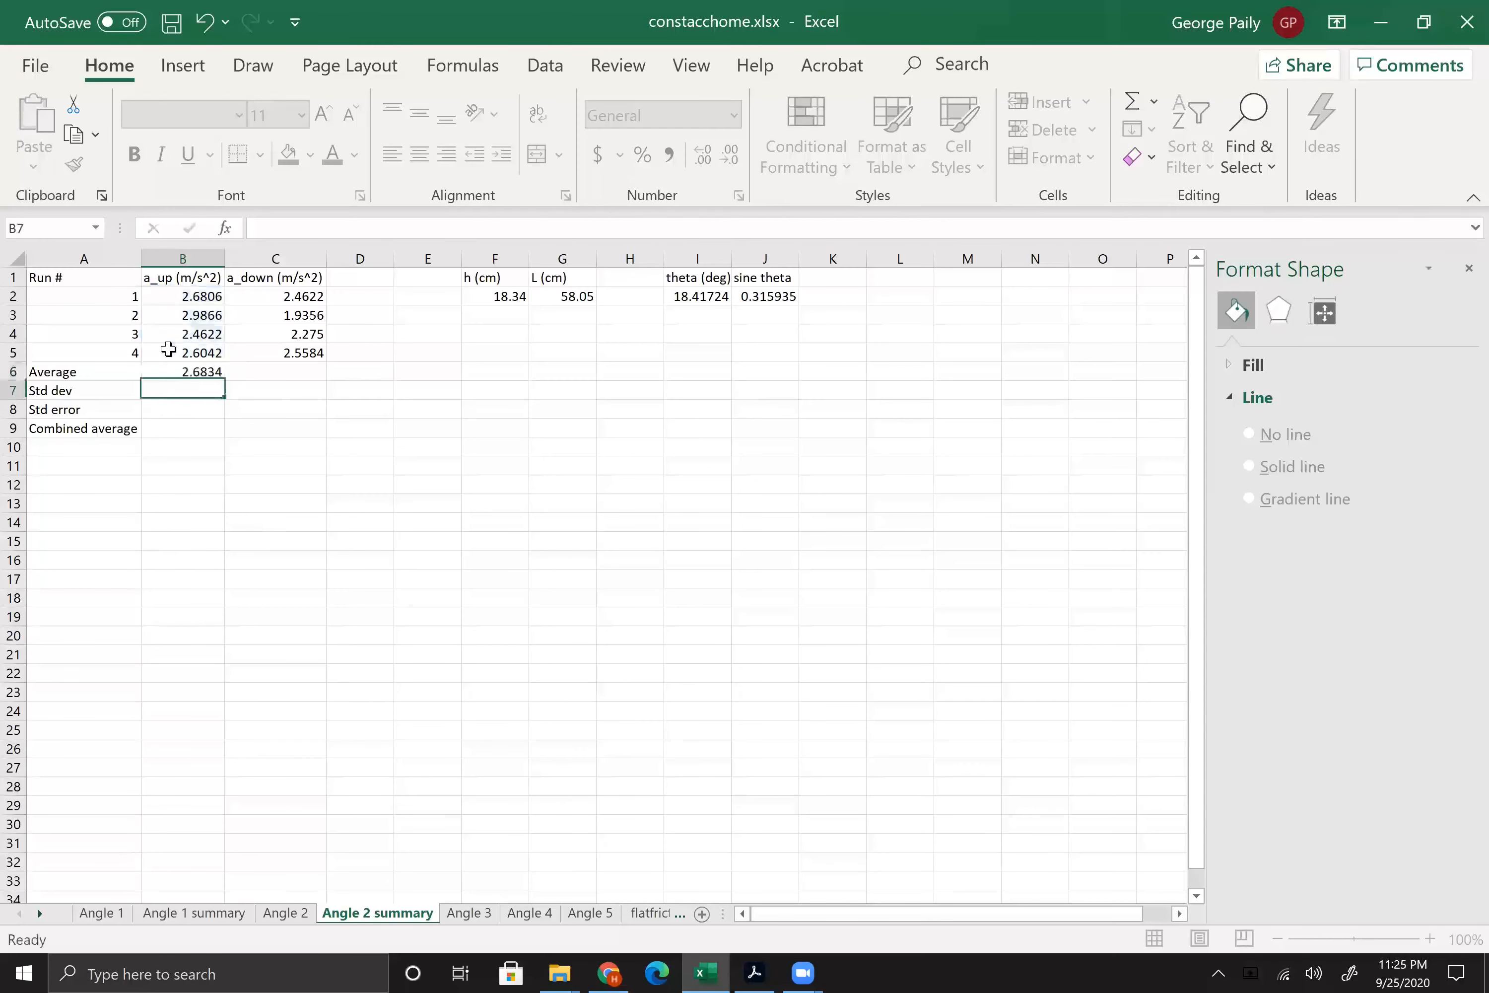
# Step: Calculate the a_down average in C6 with =Average(C2:C5)
pyautogui.click(269, 372)
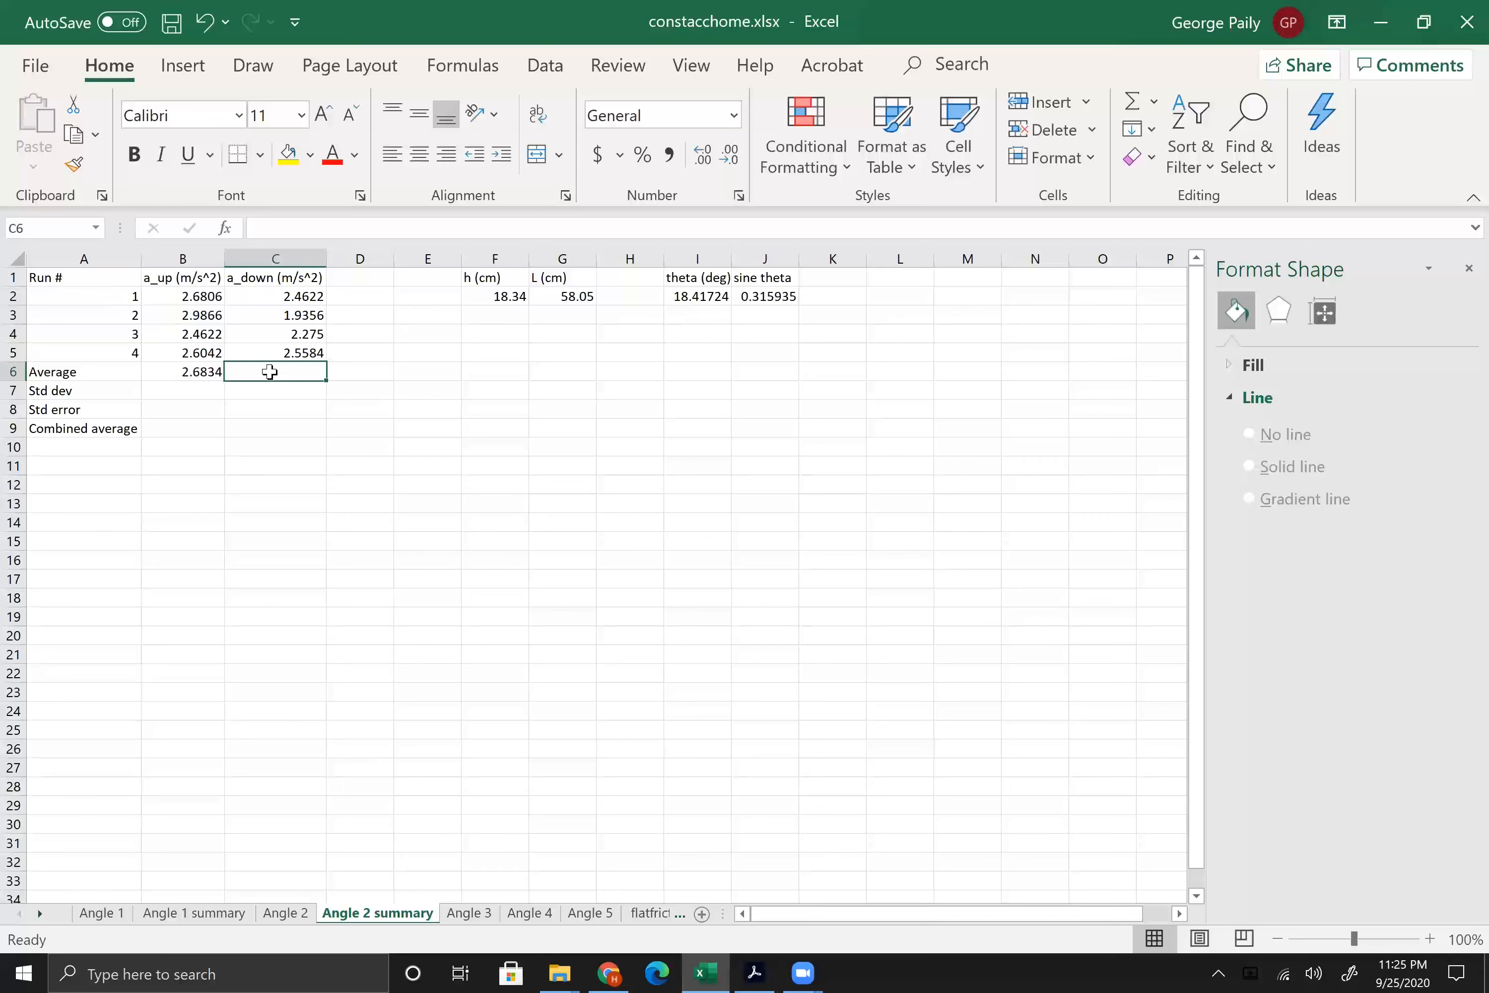
pyautogui.write('=Average(')
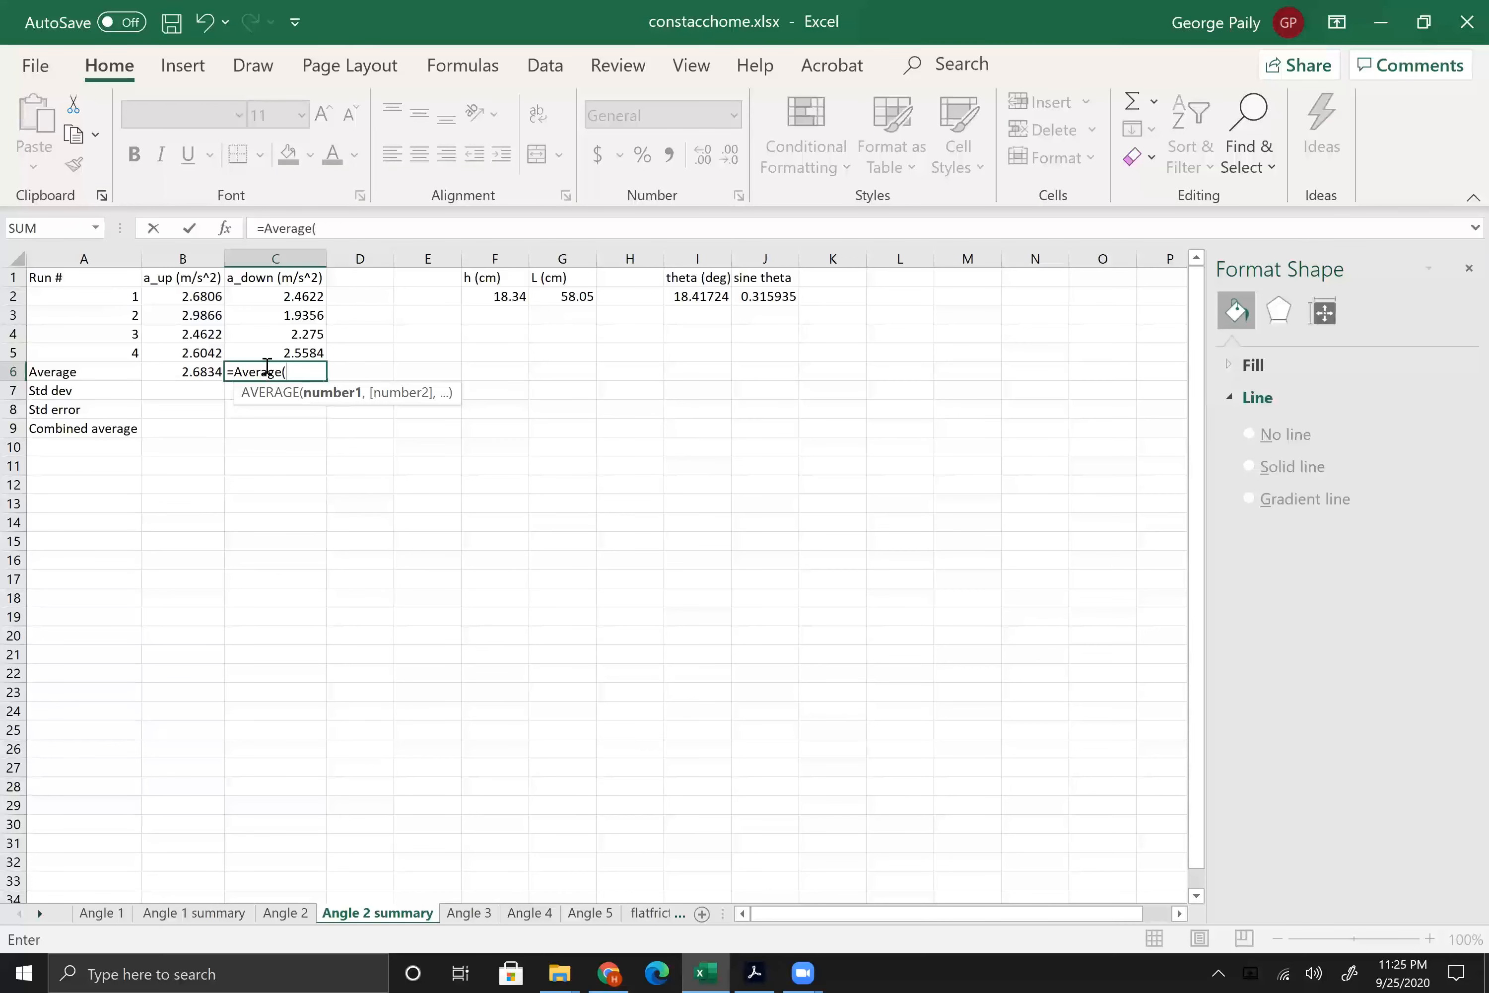
pyautogui.moveTo(264, 295); pyautogui.dragTo(279, 351)
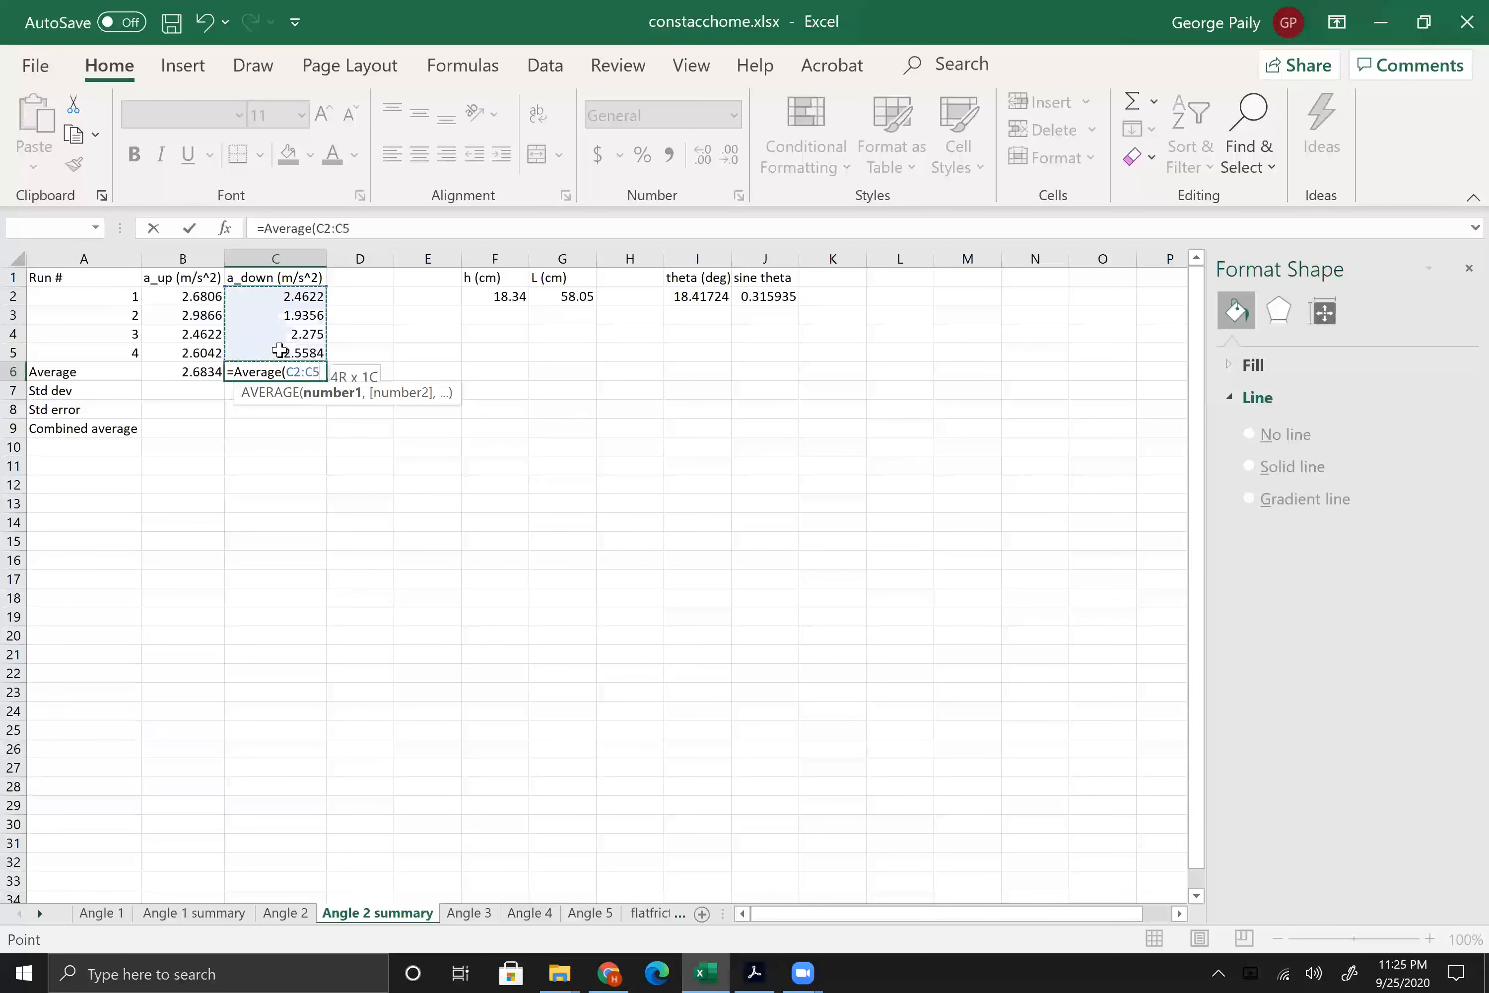
pyautogui.write(')')
pyautogui.press('Return')
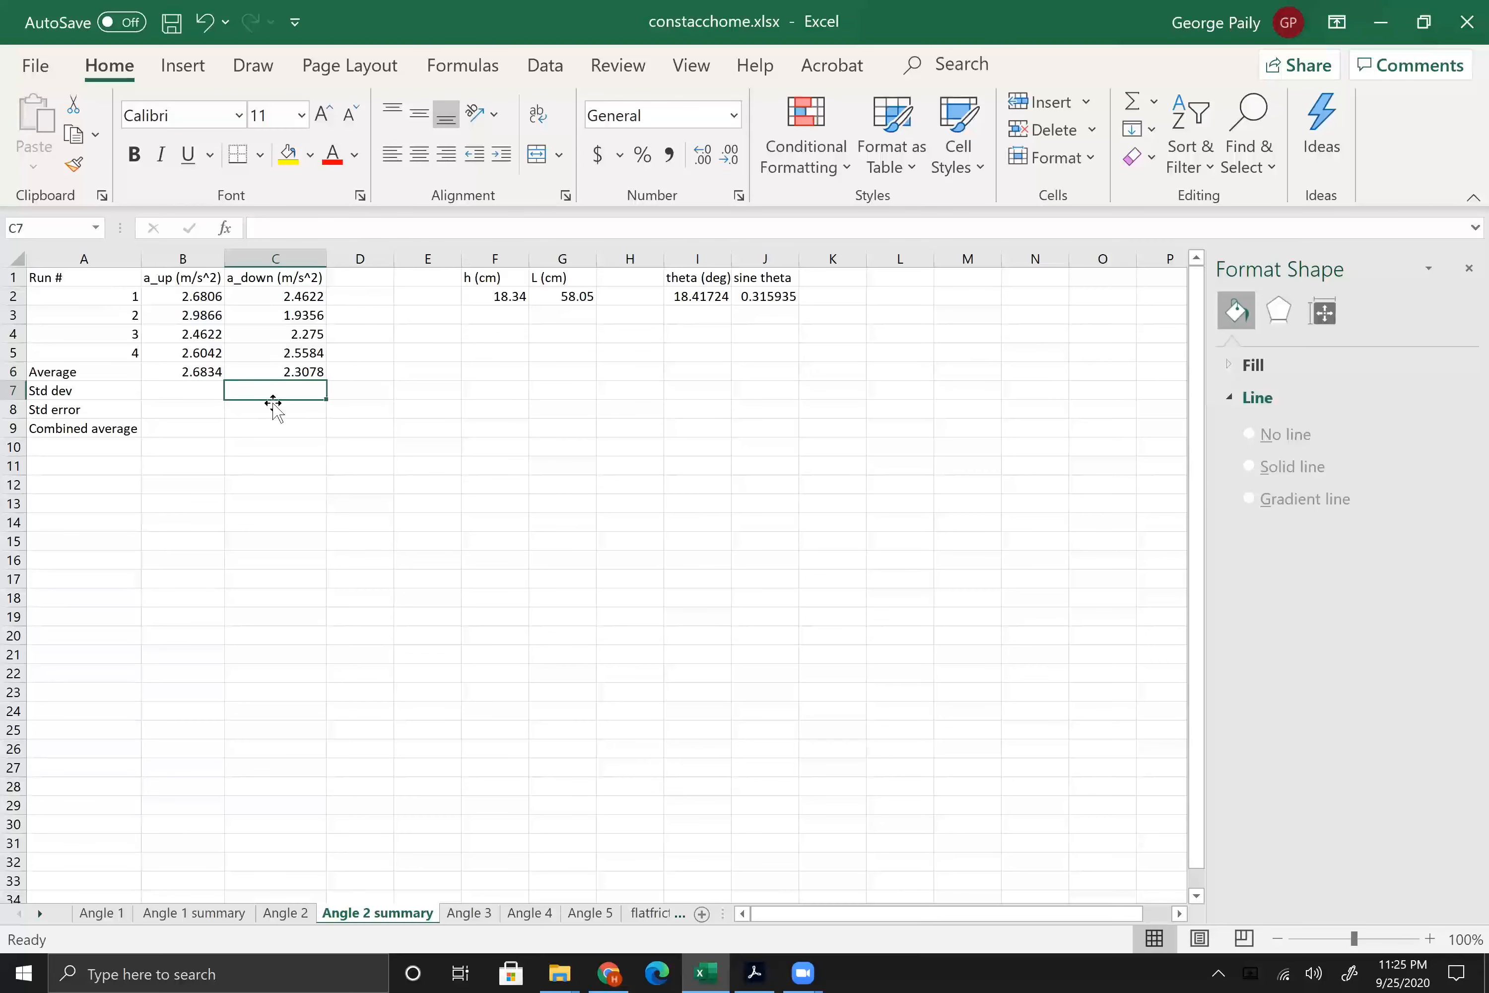
# Step: Calculate the a_up sample standard deviation in B7 with =STDEV.S(B2:B5)
pyautogui.click(190, 395)
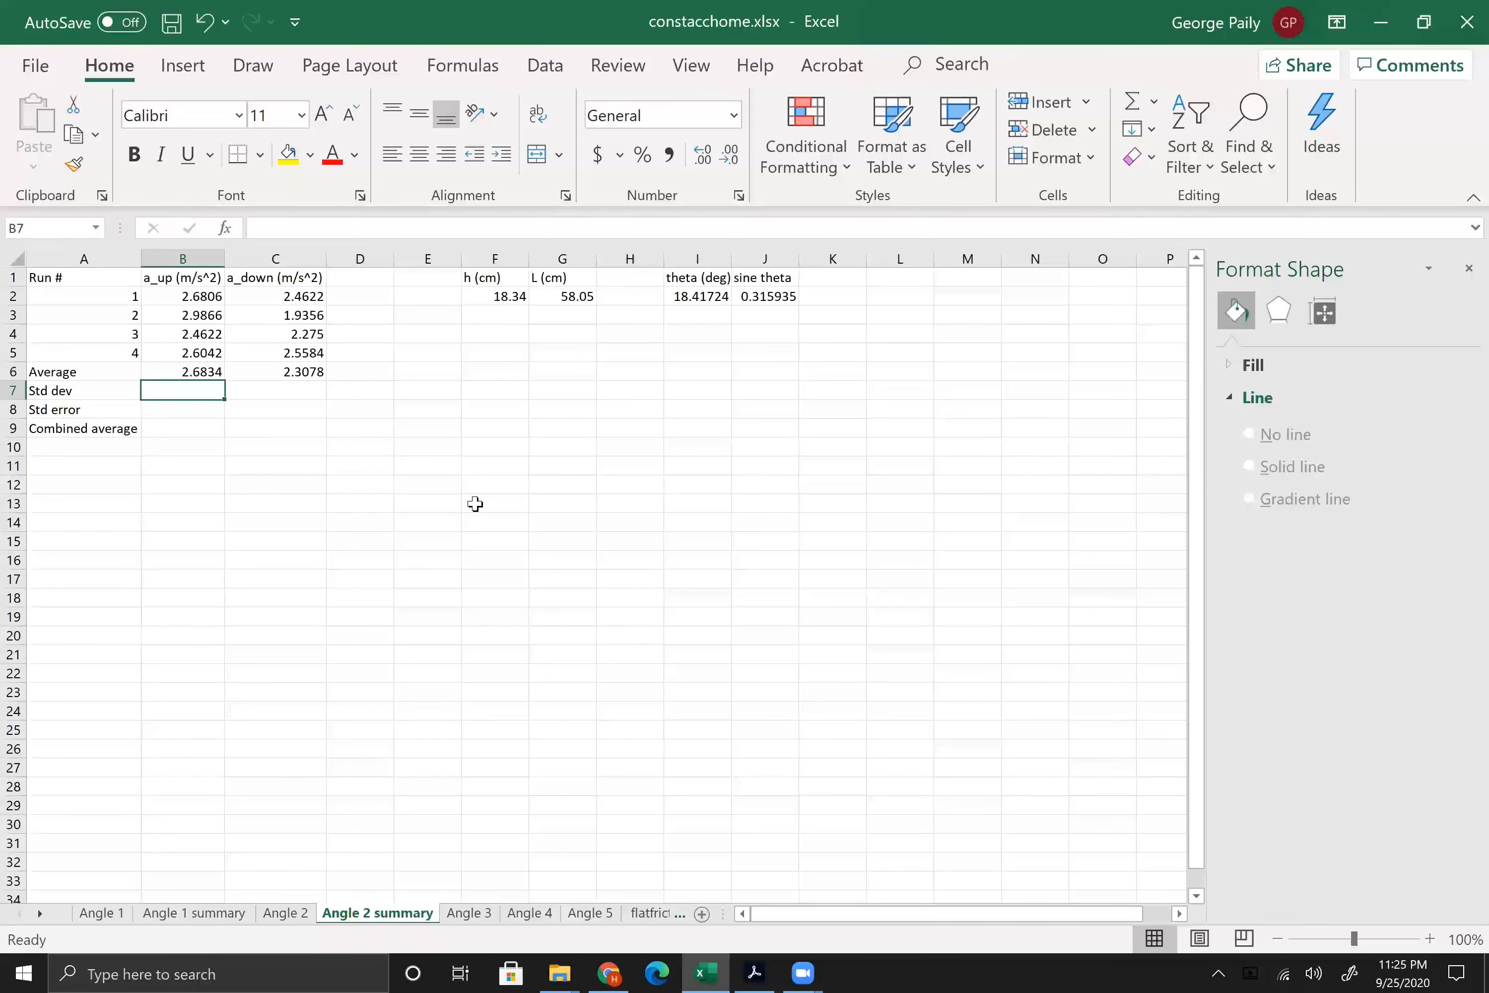
pyautogui.write('=S')
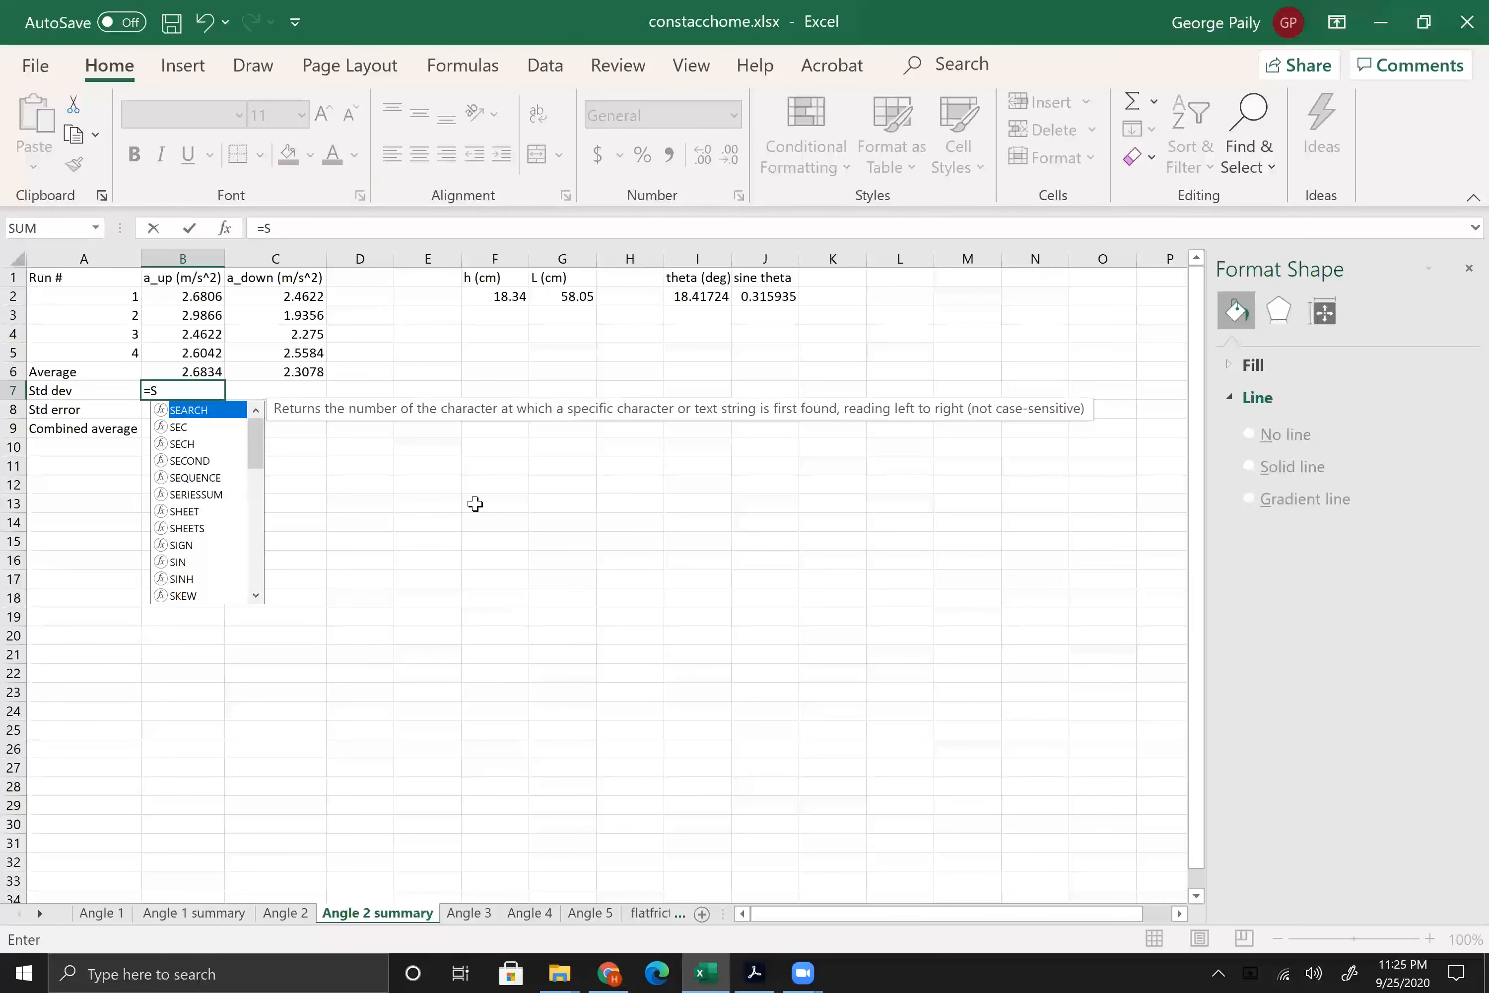
pyautogui.write('TD')
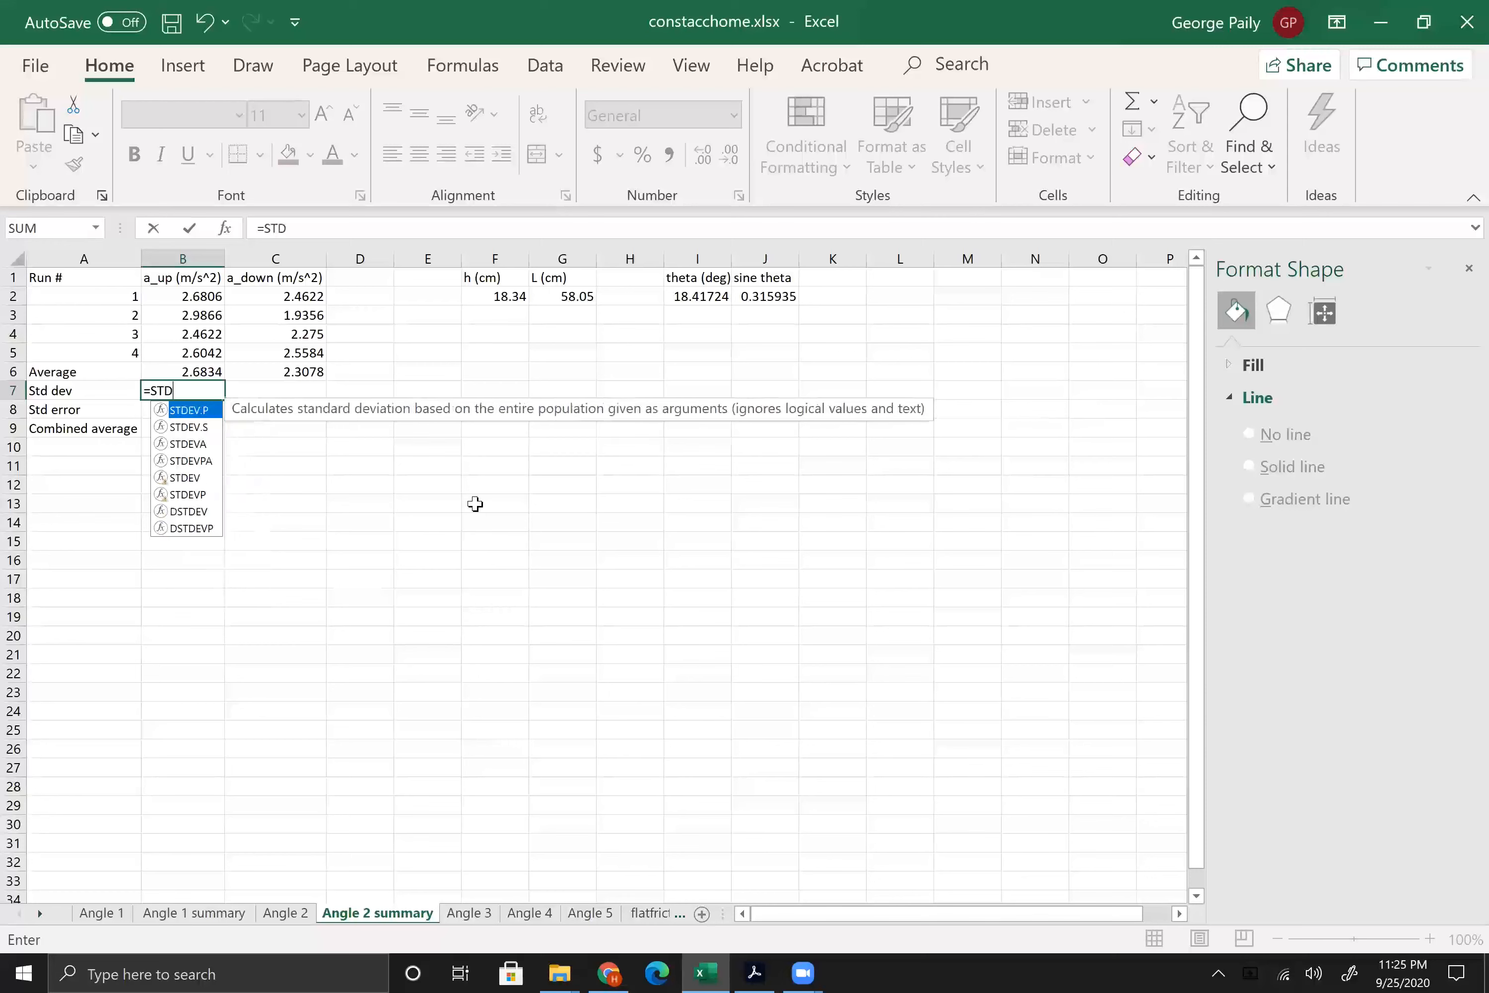
pyautogui.doubleClick(191, 426)
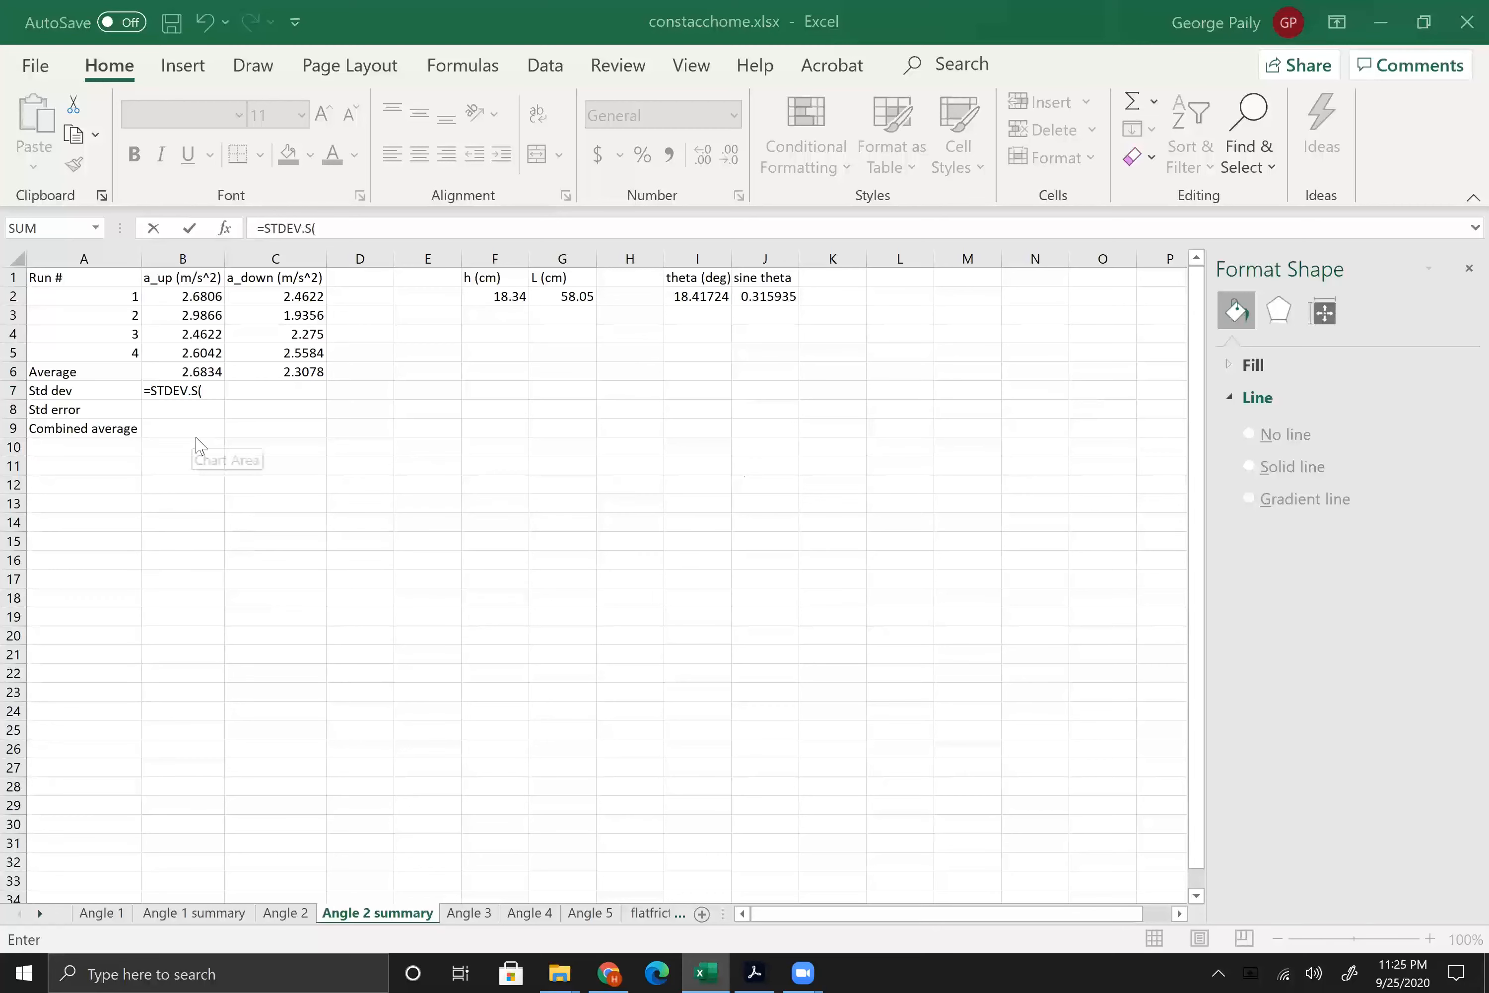
pyautogui.moveTo(200, 296); pyautogui.dragTo(210, 348)
pyautogui.write(')')
pyautogui.press('Return')
# Step: Copy the standard deviation formula from B7 across to C7 for a_down and check its cell range
pyautogui.click(196, 388)
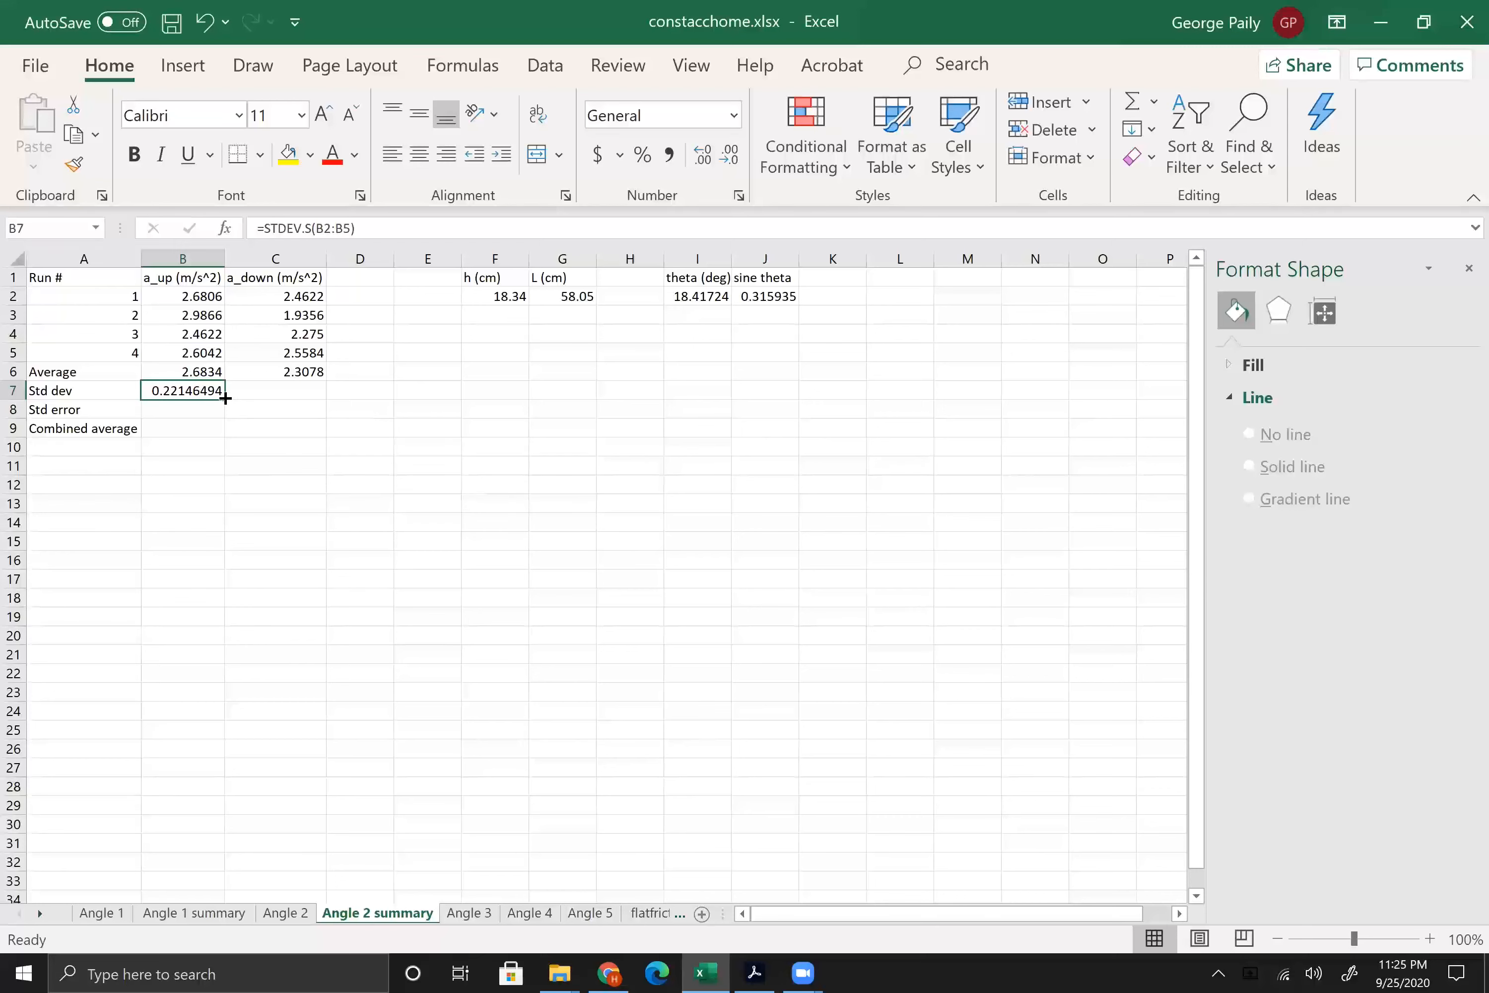
pyautogui.moveTo(225, 398); pyautogui.dragTo(290, 397)
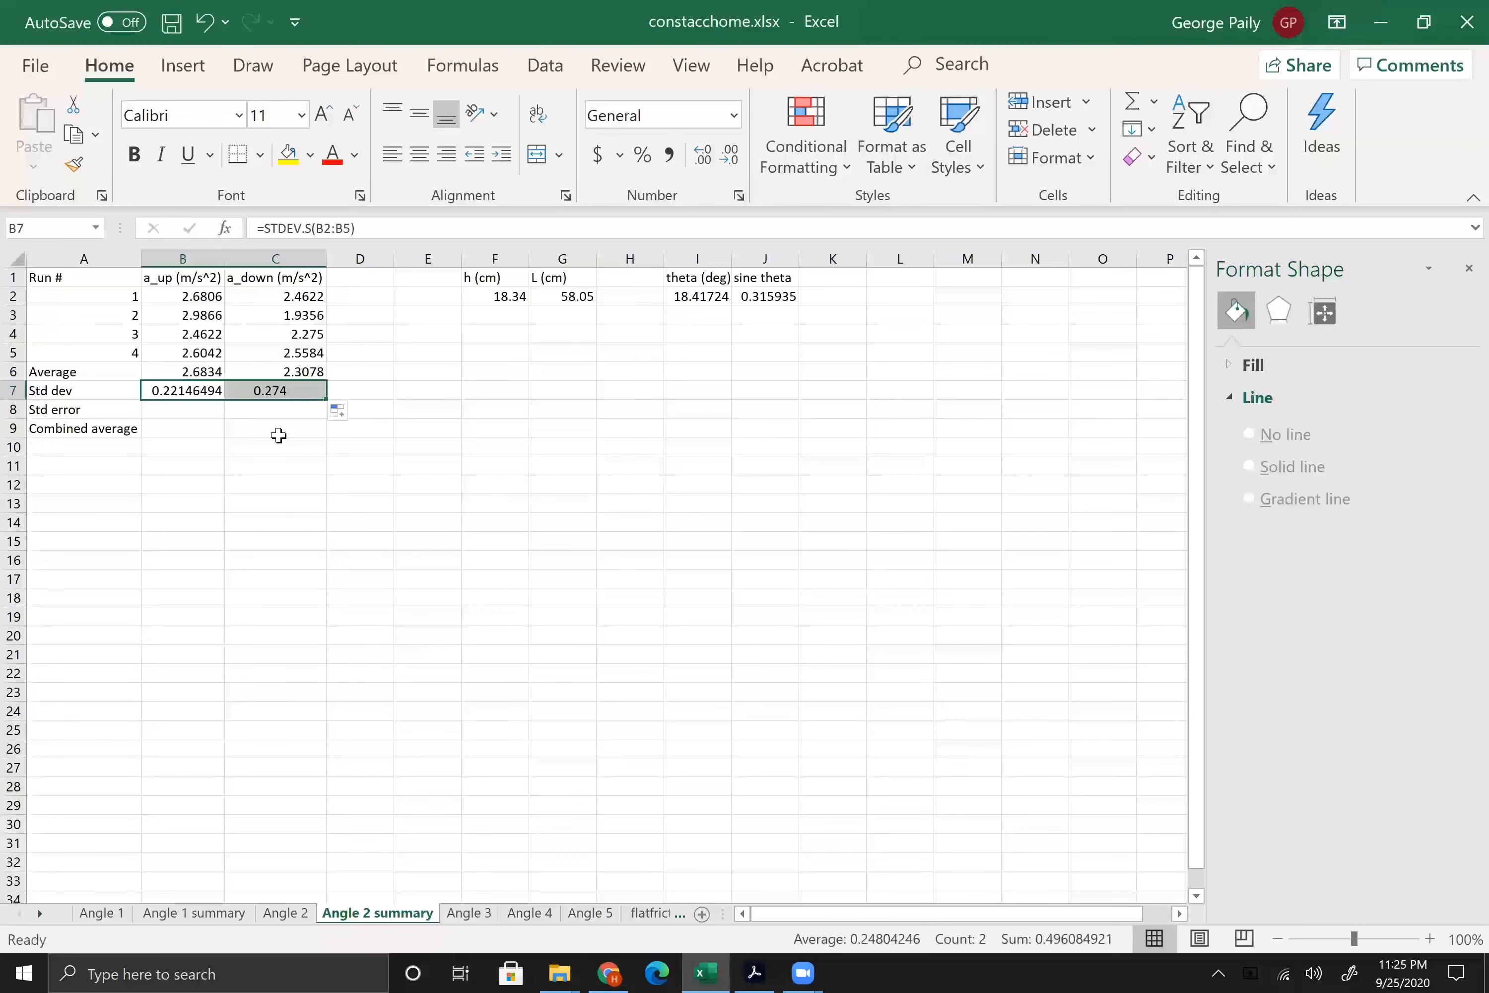
pyautogui.click(283, 389)
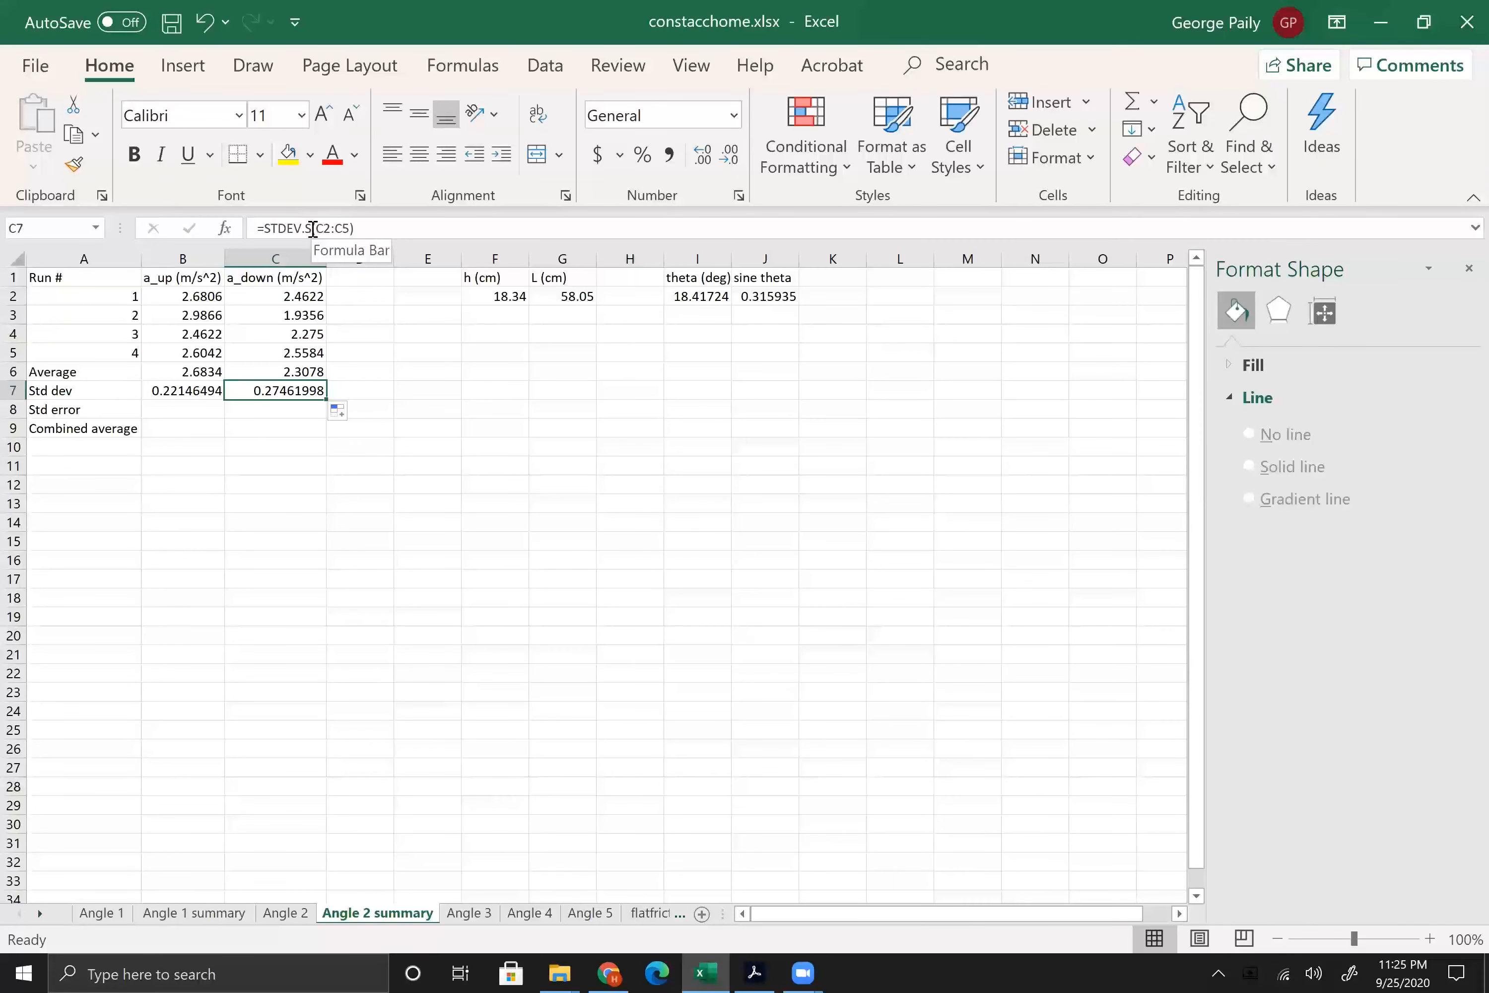
pyautogui.click(182, 389)
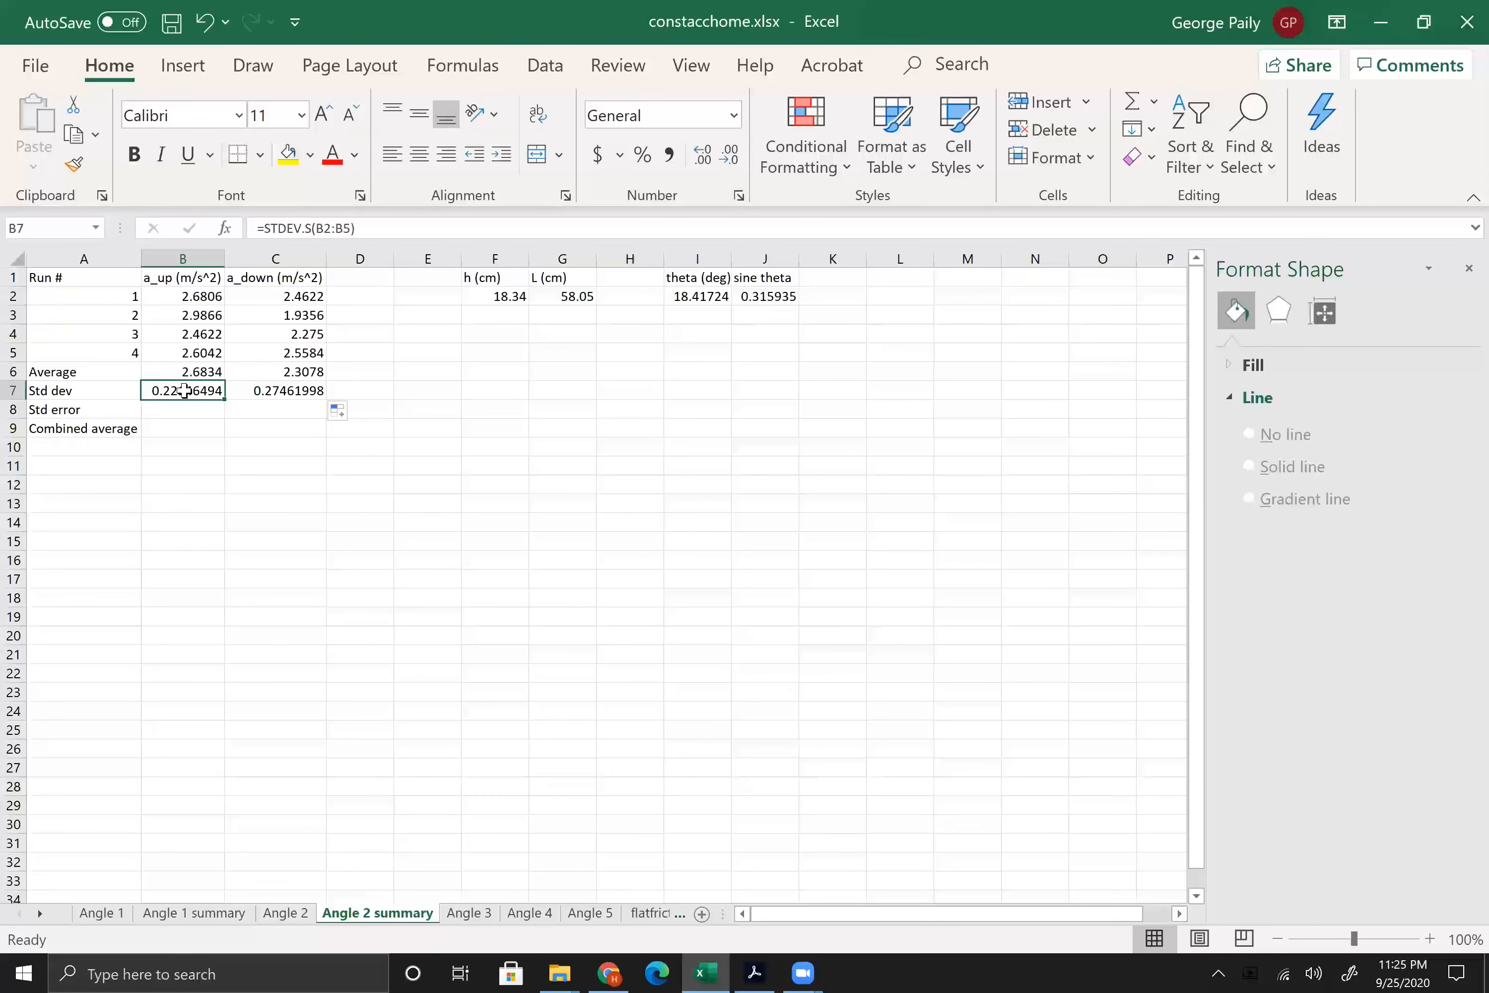
pyautogui.click(262, 391)
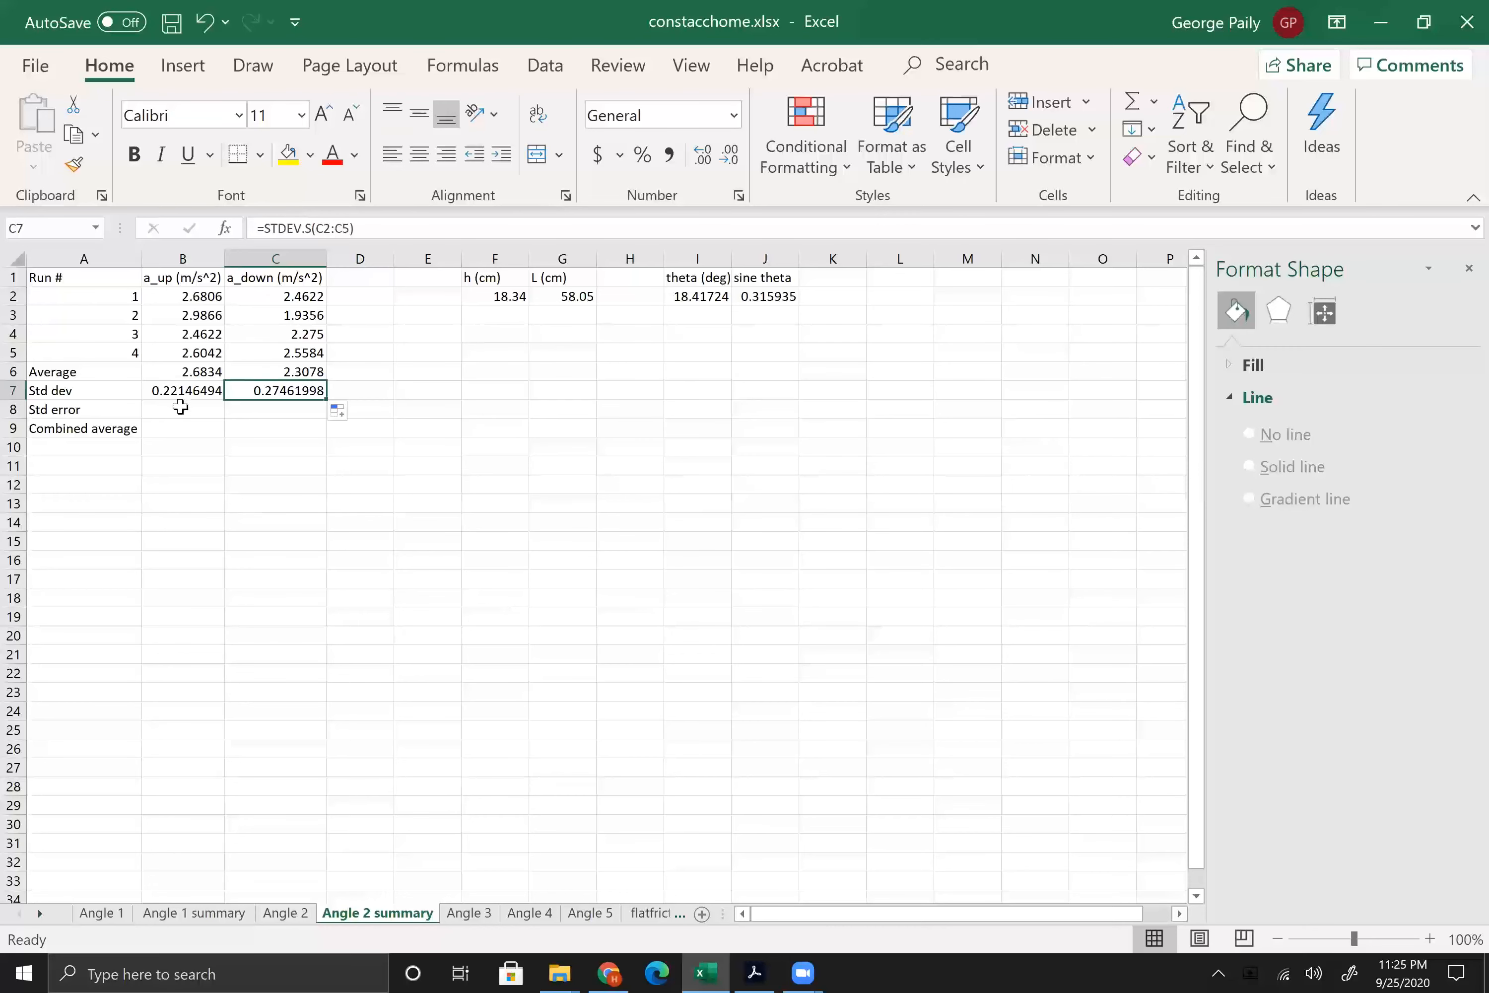
# Step: Calculate the a_up standard error in B8 with =B7/2
pyautogui.click(180, 409)
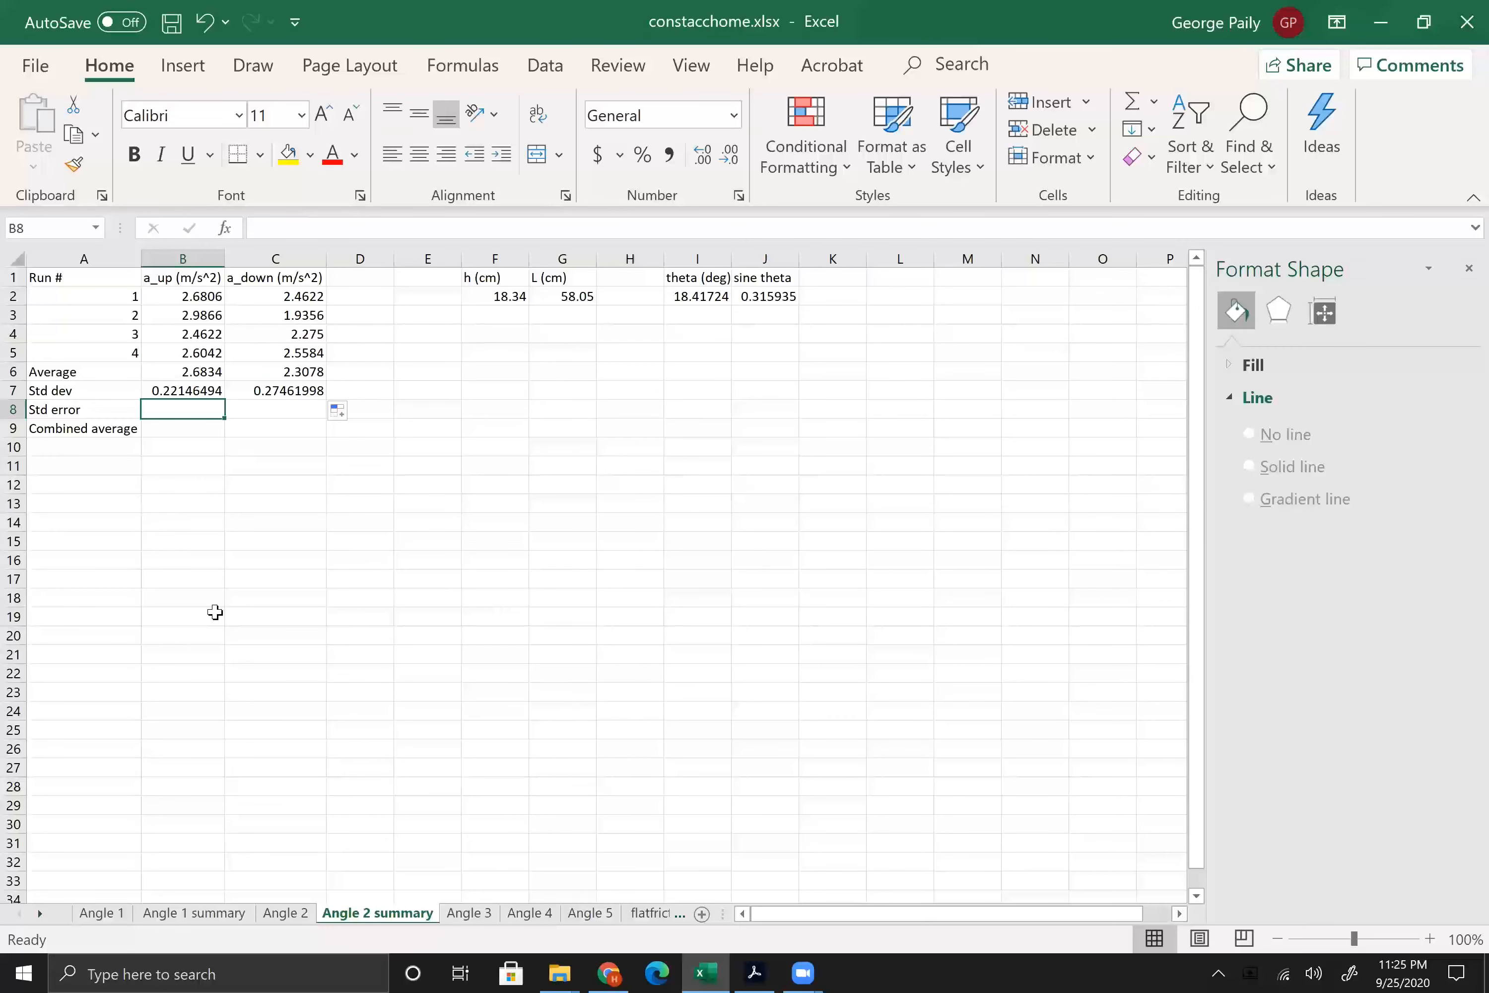
pyautogui.write('=')
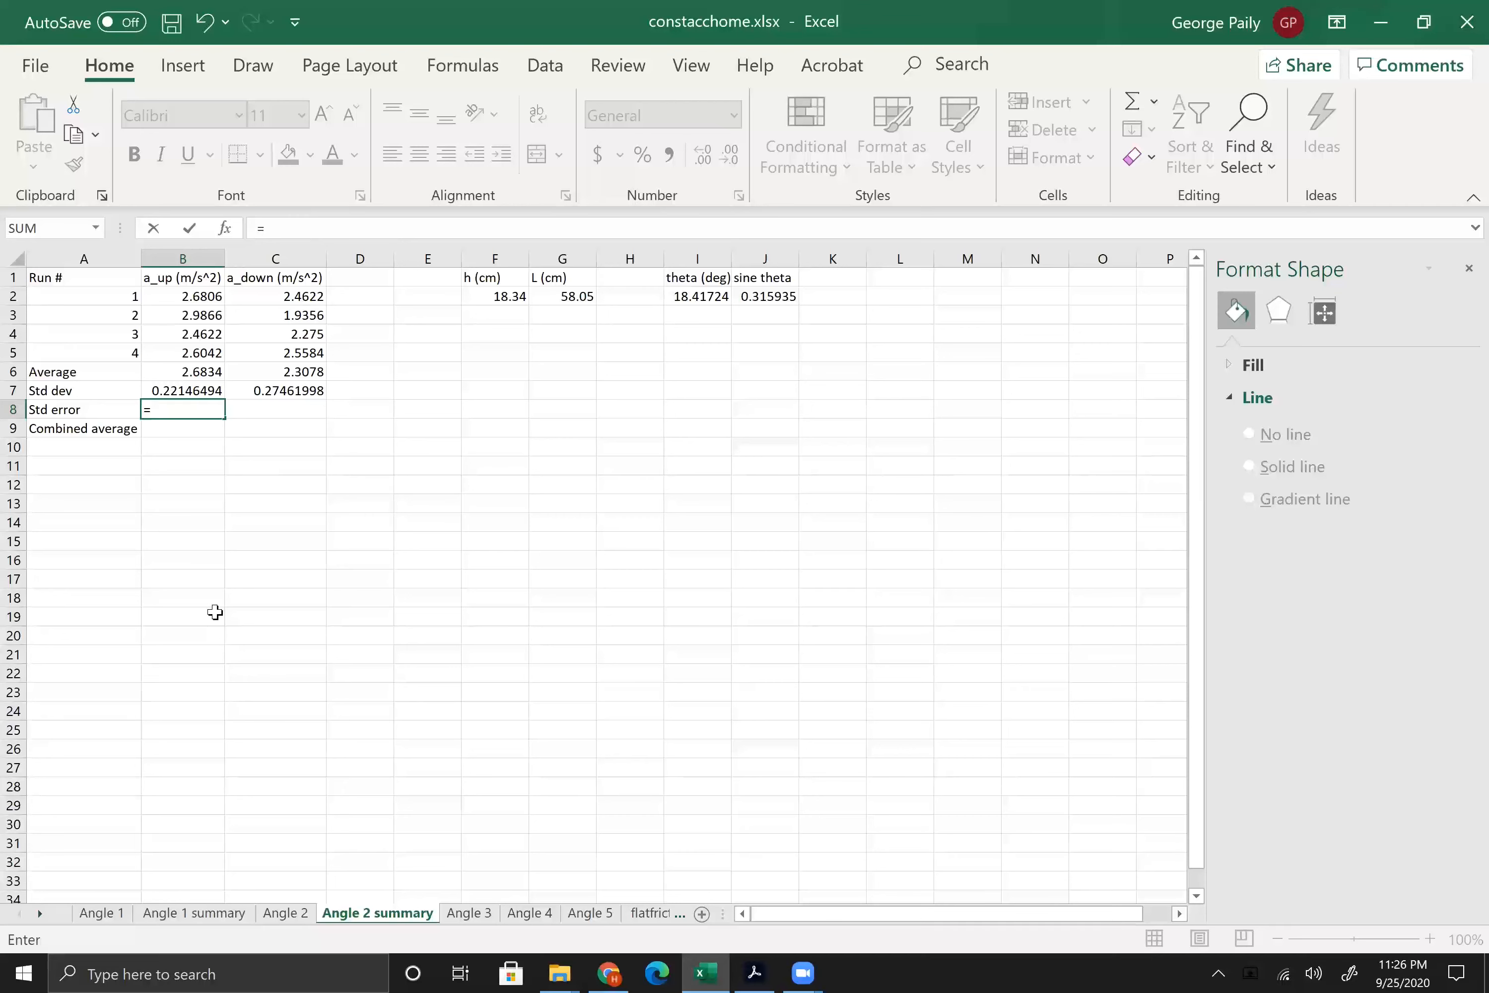
pyautogui.write('B7/')
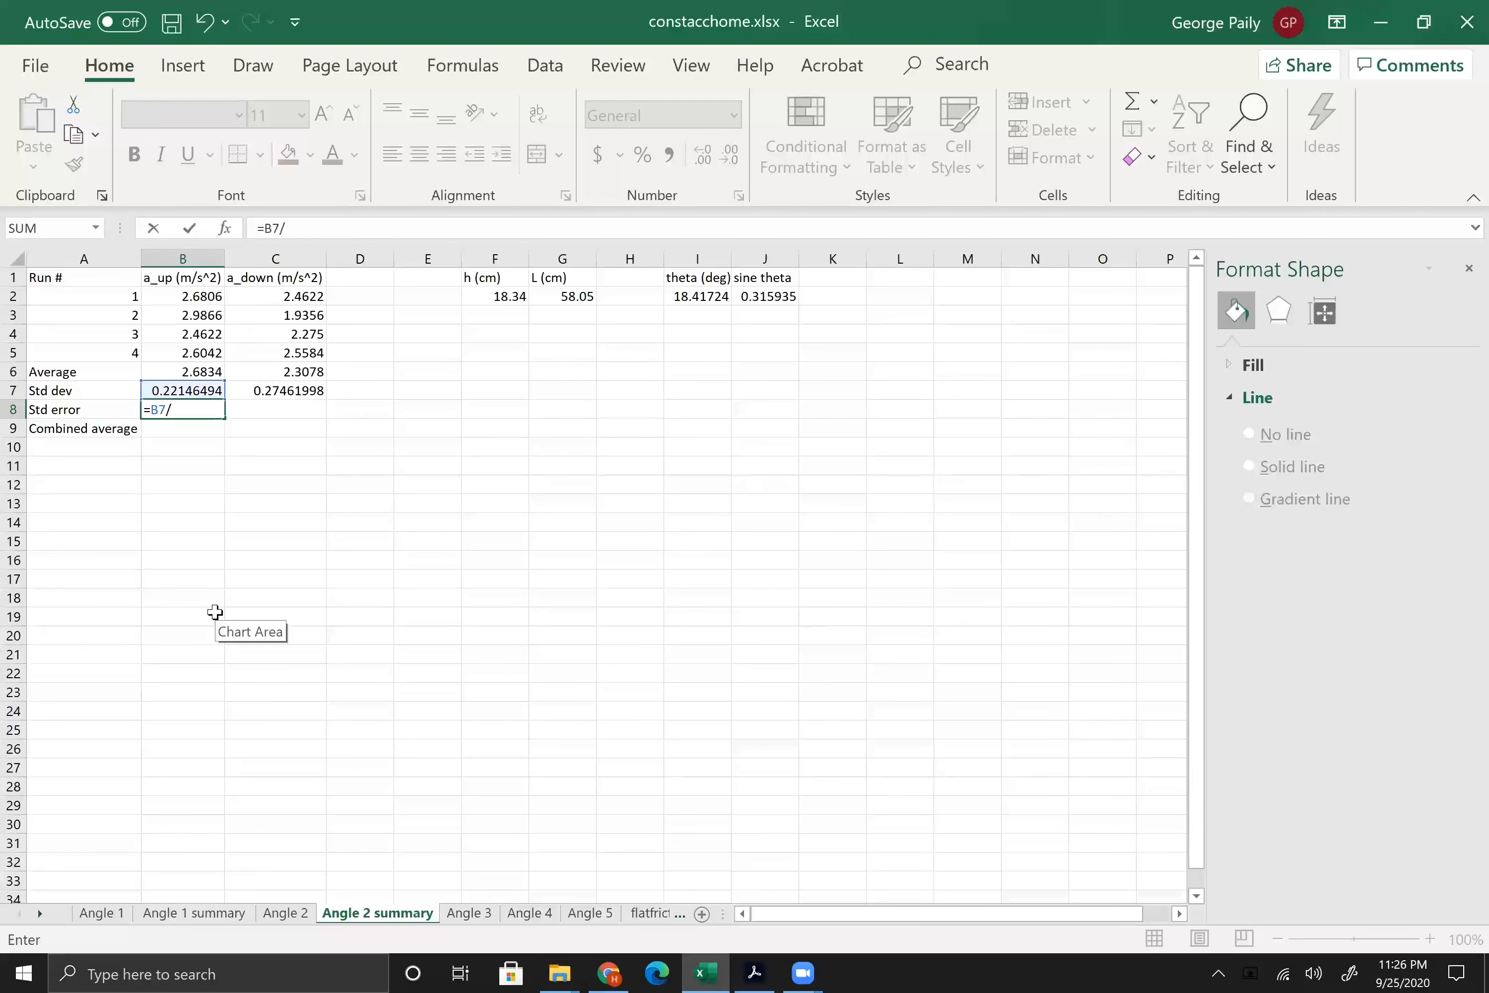
pyautogui.write('2')
pyautogui.press('Return')
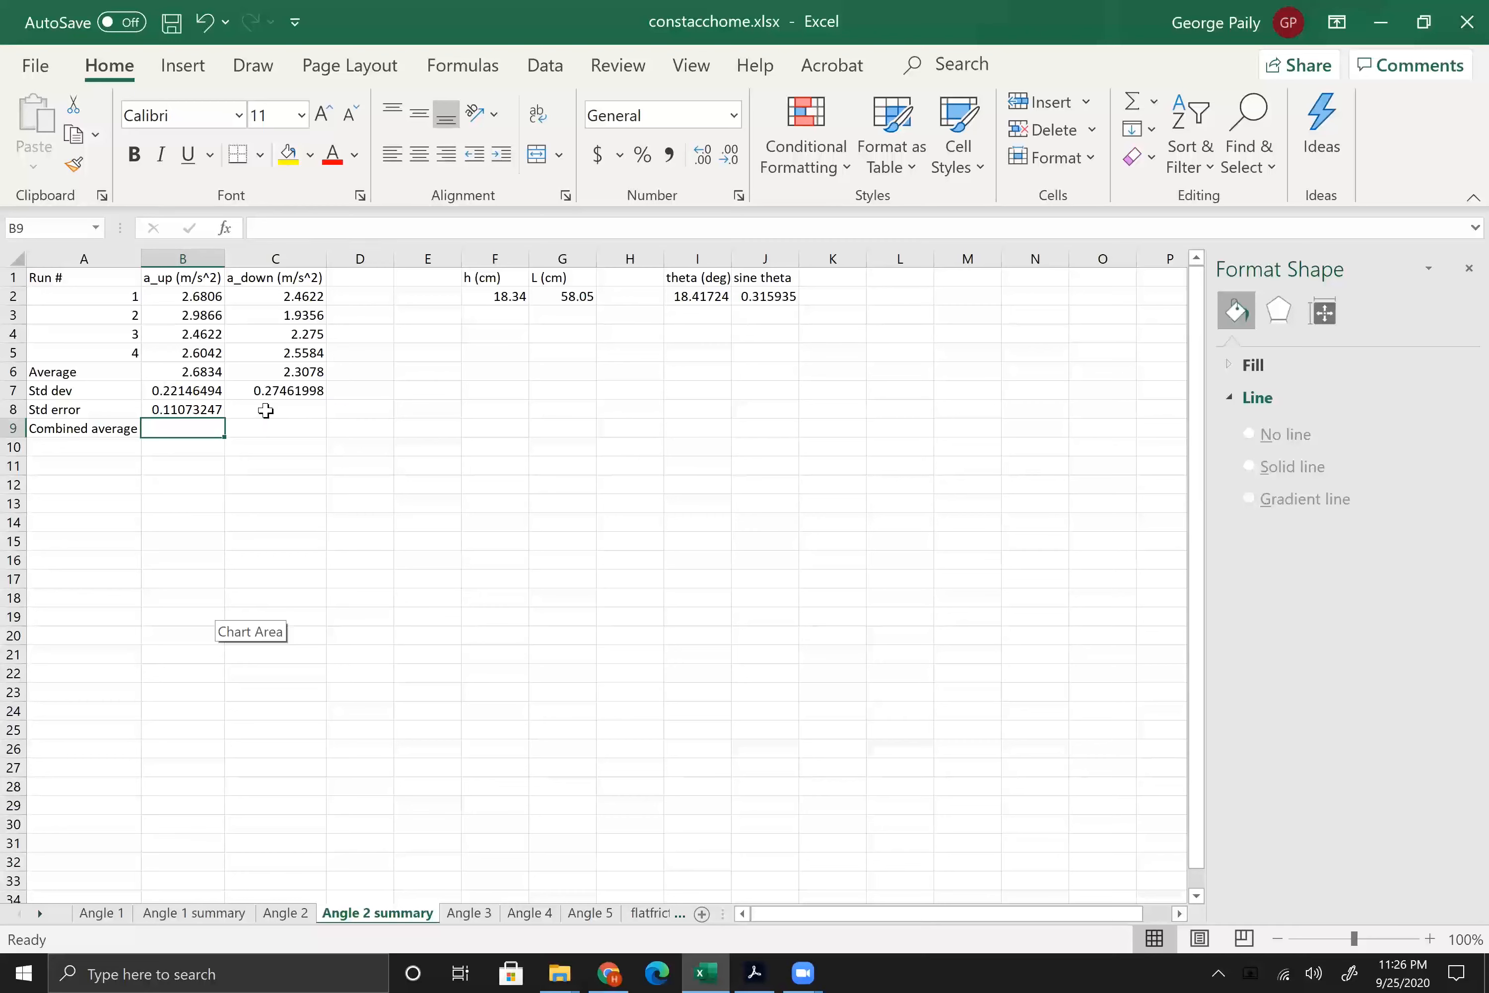
# Step: Copy the standard error formula from B8 across to C8 for a_down and check its cell reference
pyautogui.click(211, 415)
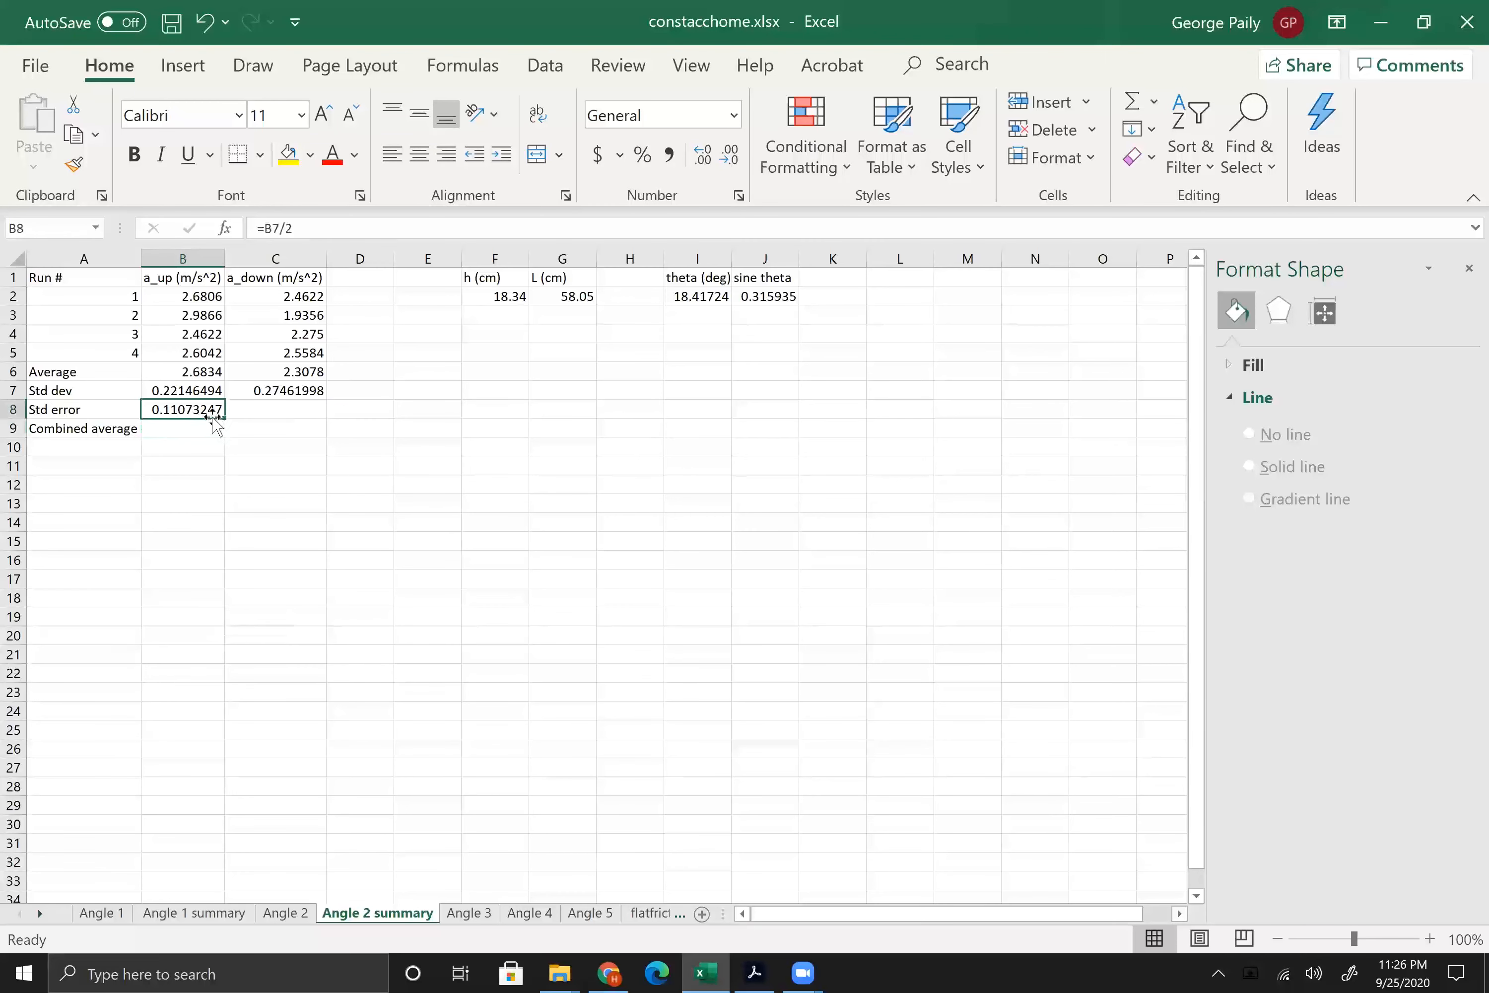
pyautogui.moveTo(222, 414); pyautogui.dragTo(314, 417)
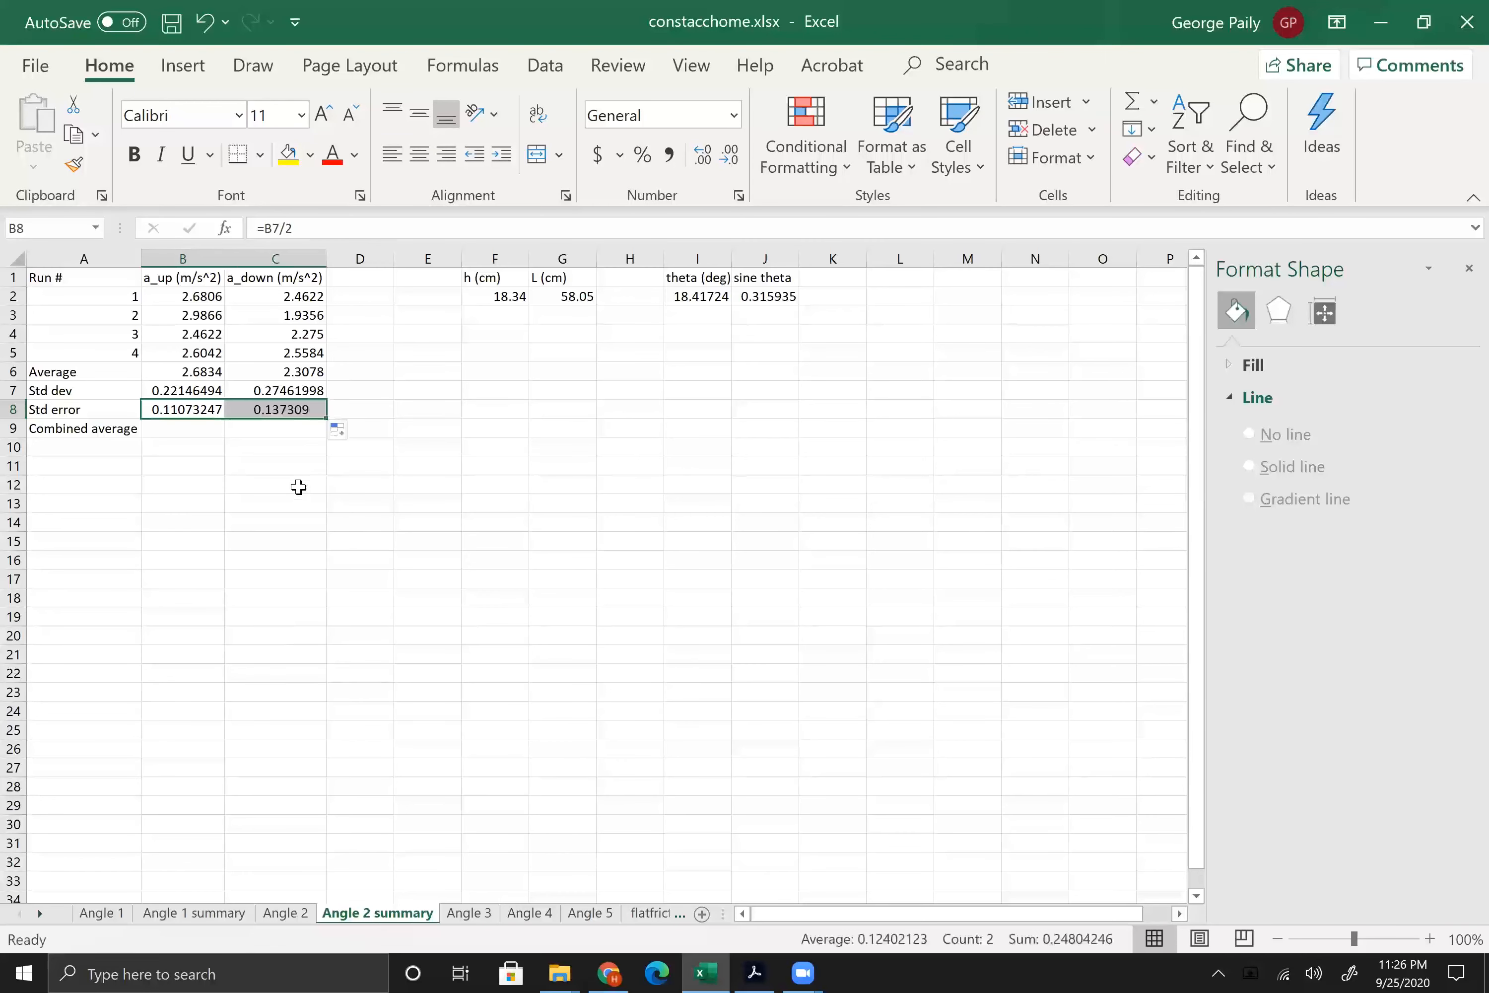
pyautogui.click(288, 410)
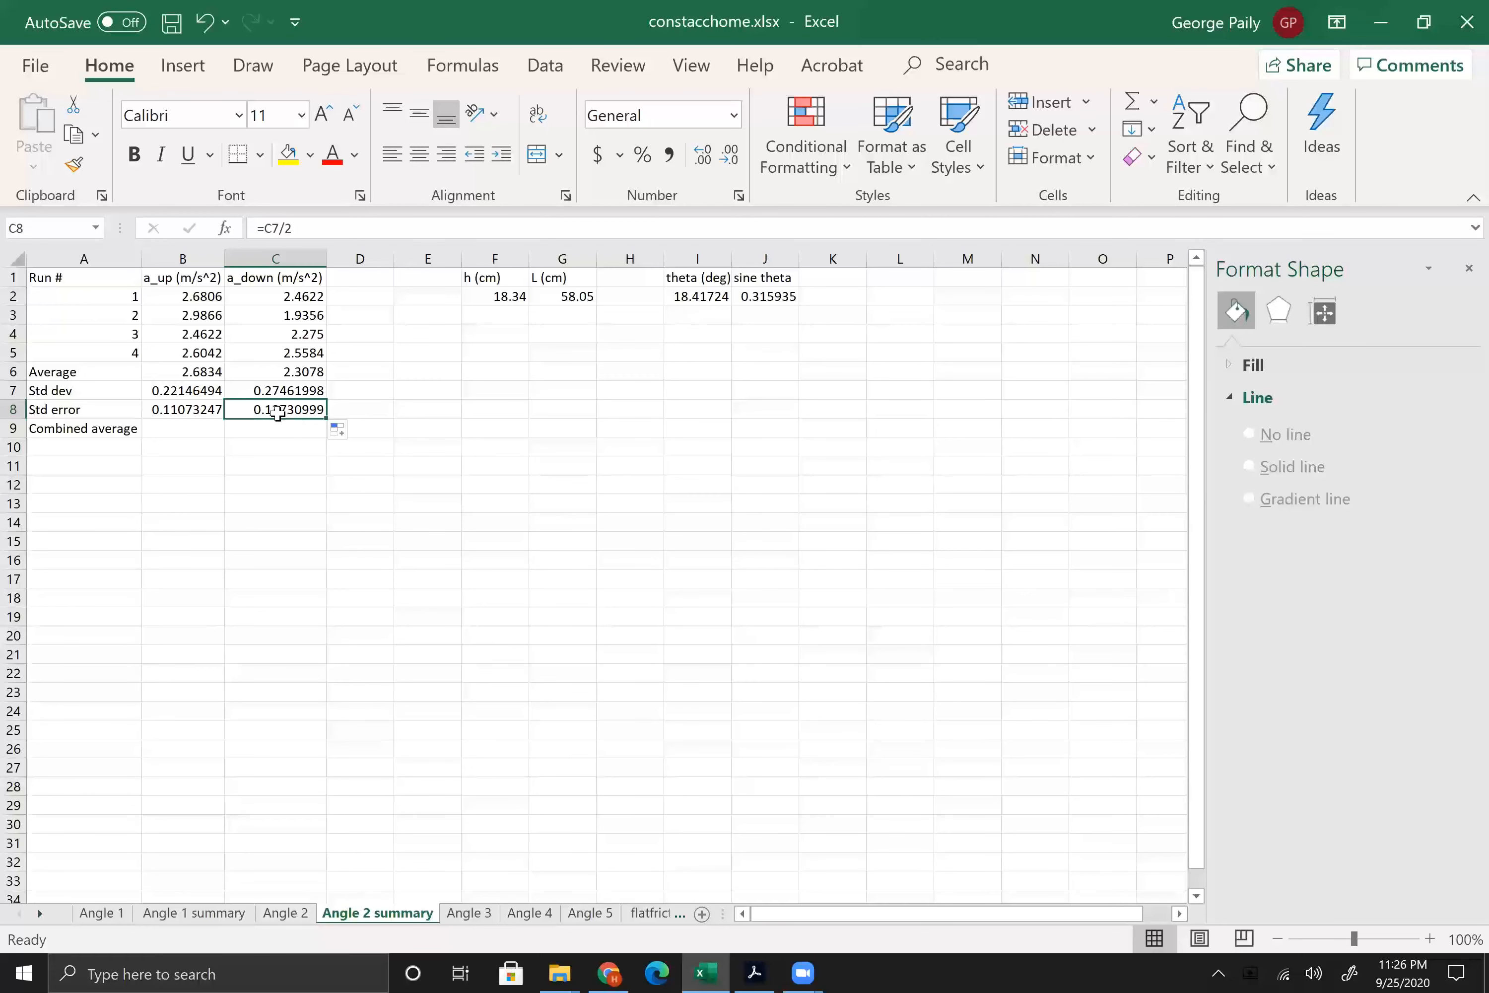
# Step: Calculate the combined average of a_up and a_down in B9 with =Average(B6:C6)
pyautogui.click(189, 429)
pyautogui.write('=Average(')
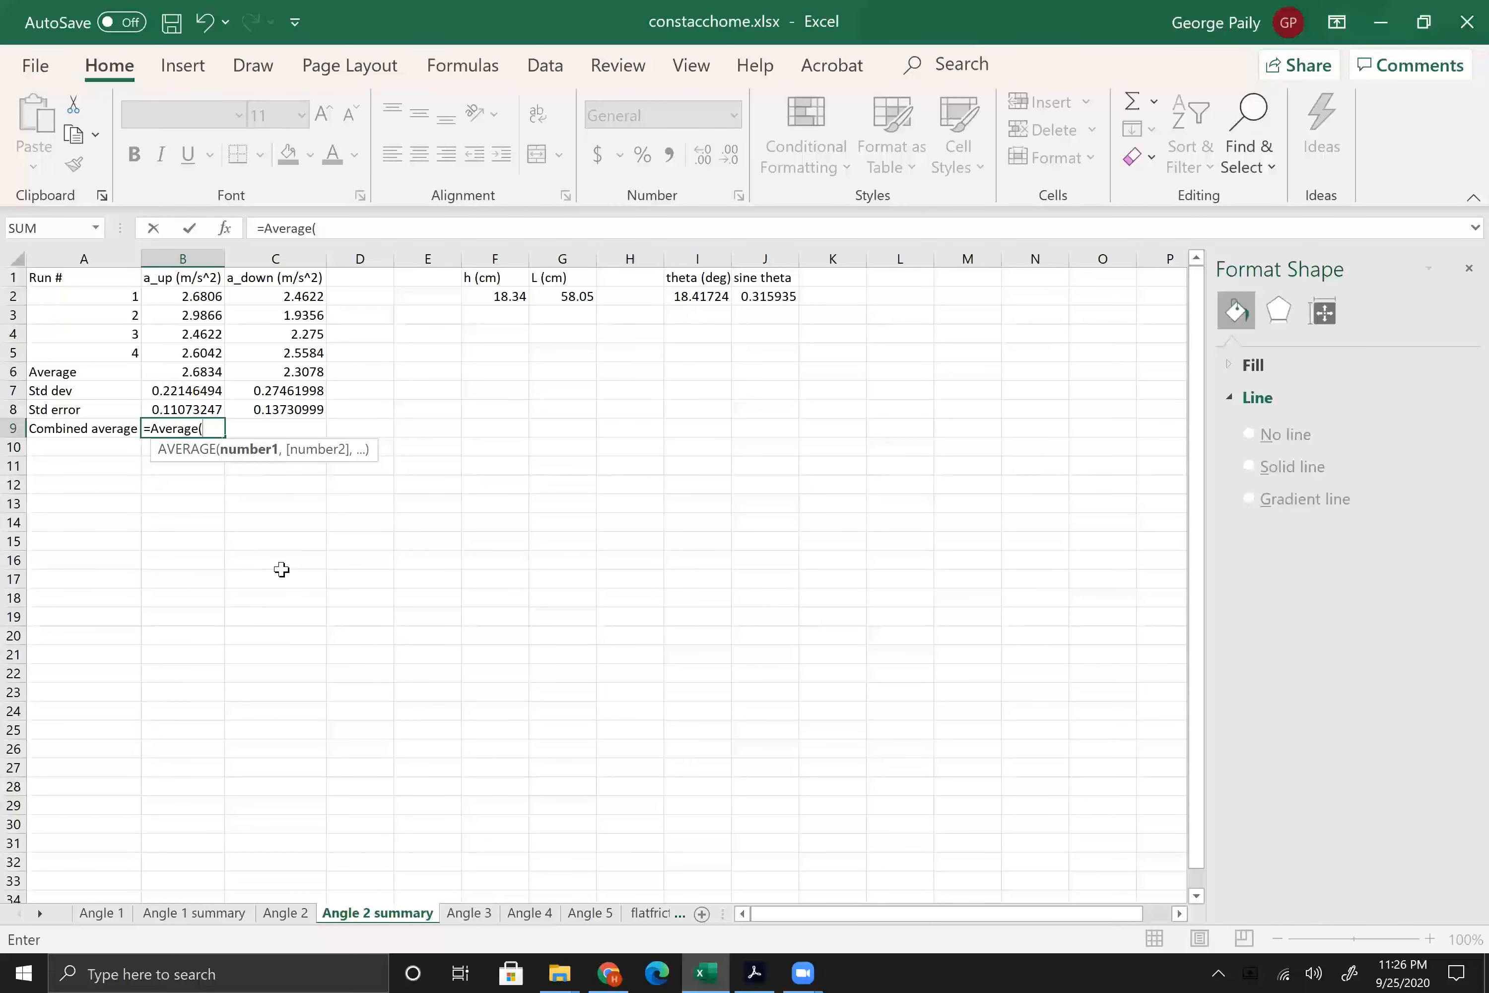
pyautogui.moveTo(181, 371); pyautogui.dragTo(268, 371)
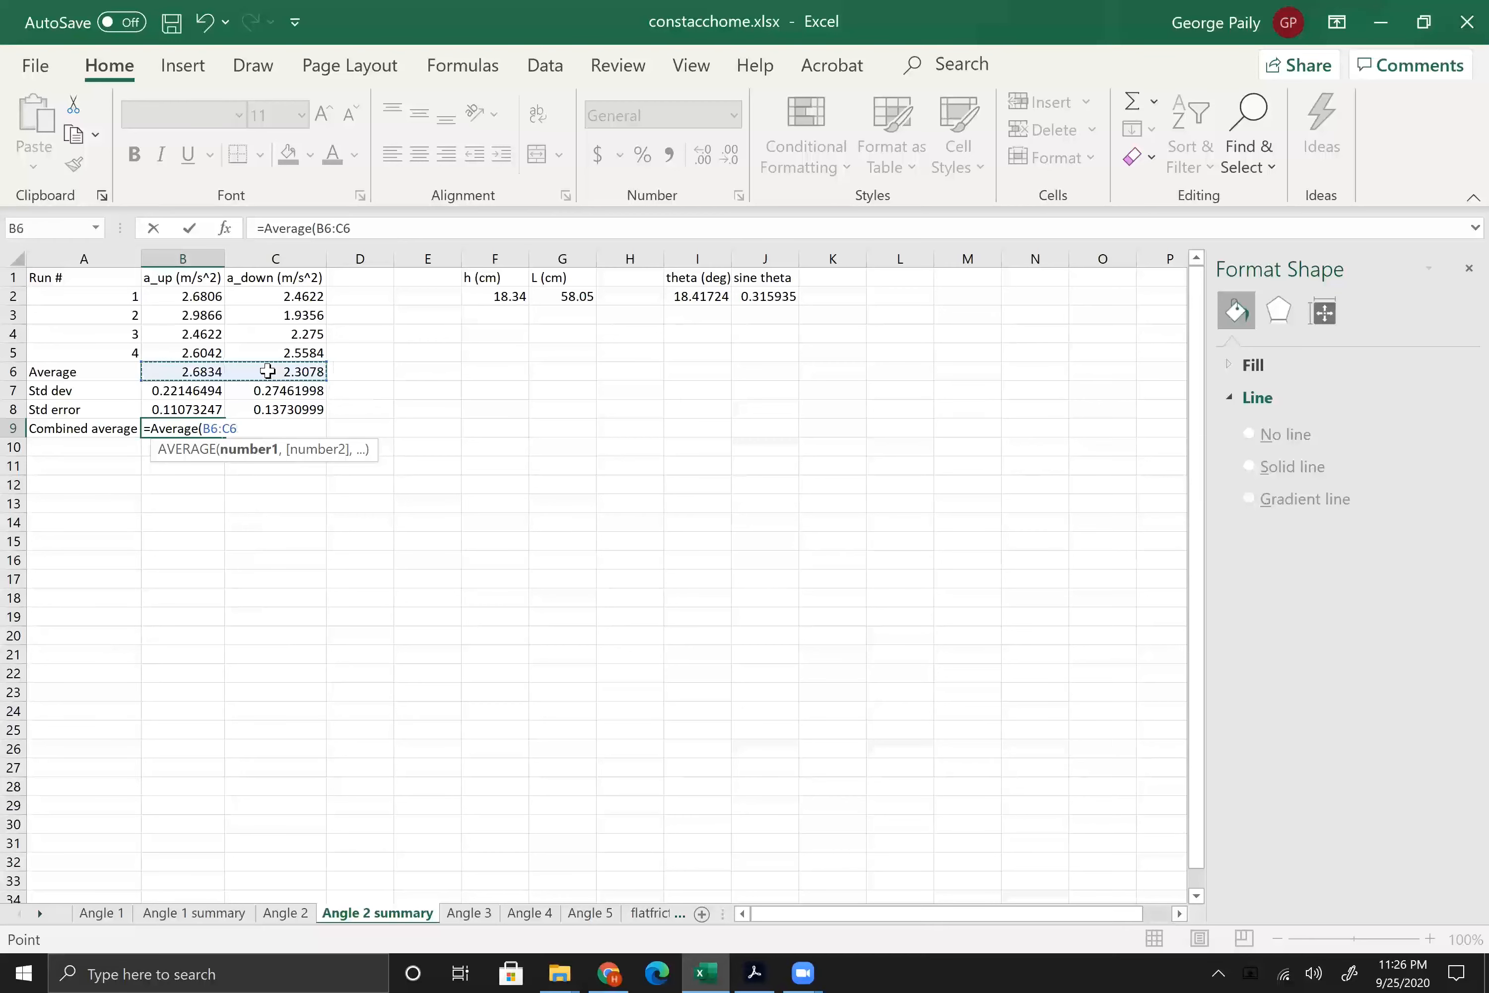
pyautogui.write(')')
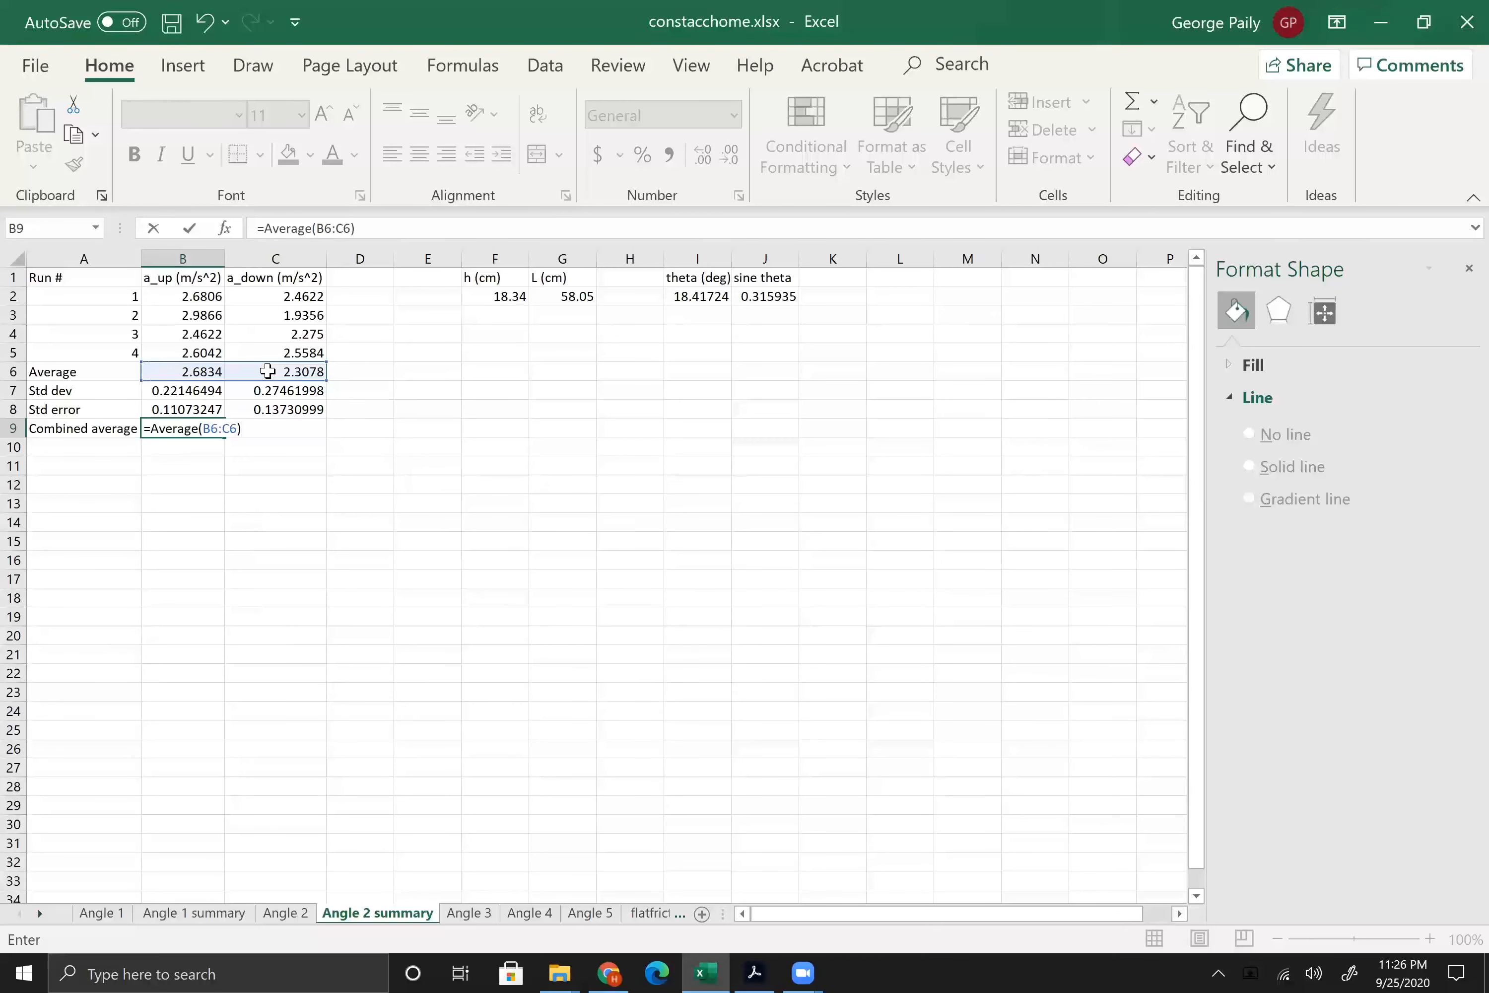
pyautogui.press('Return')
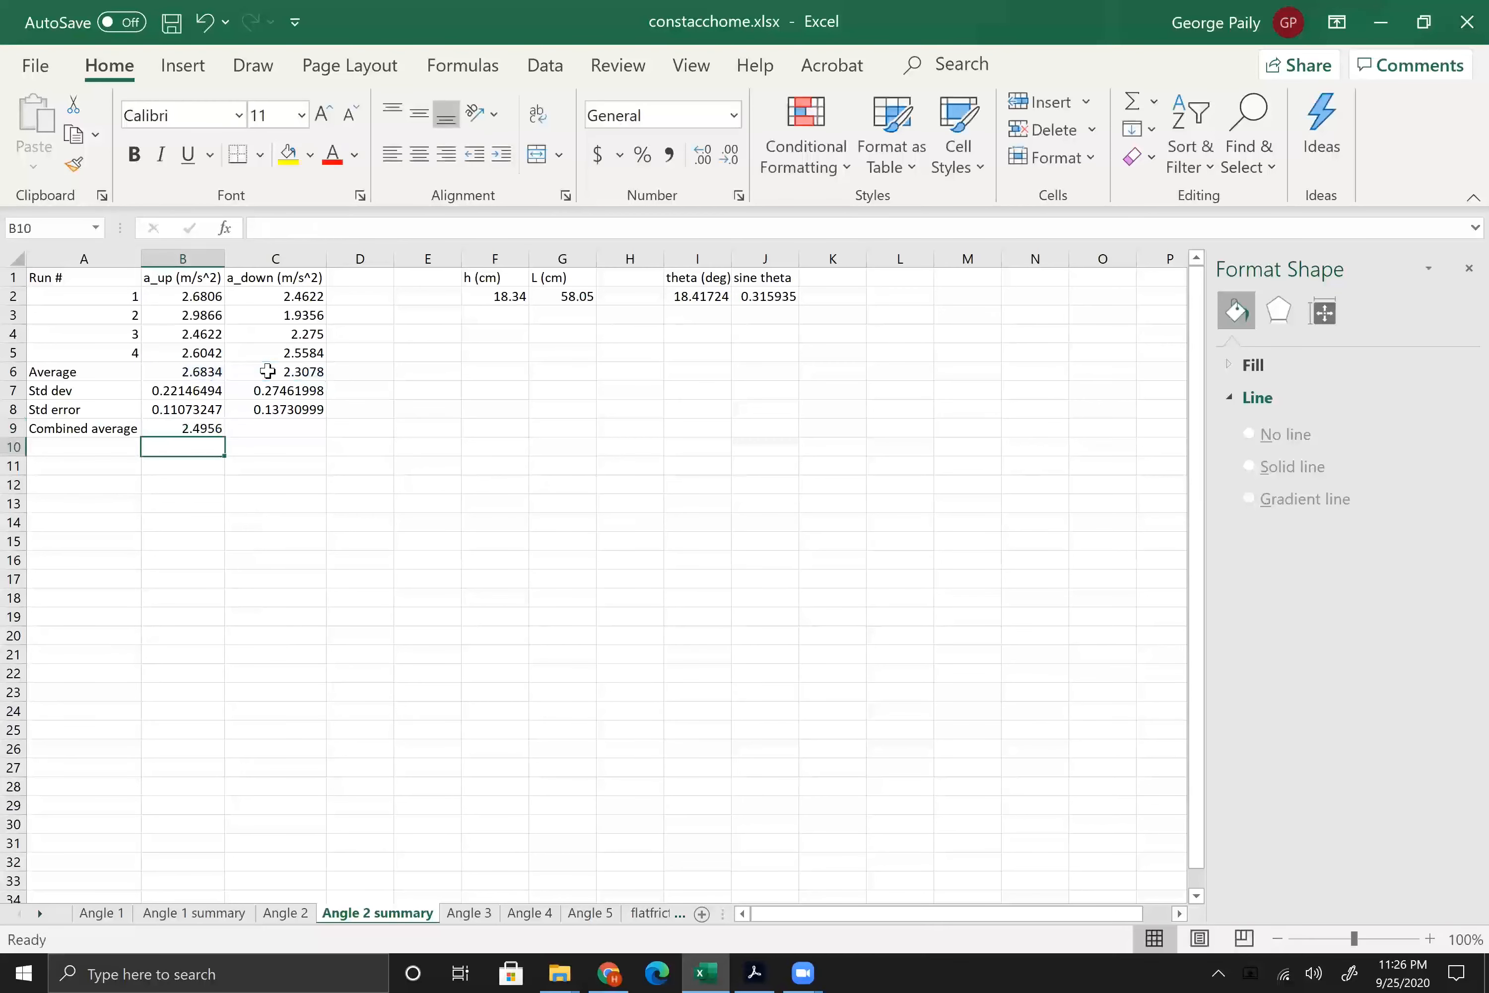
pyautogui.click(241, 586)
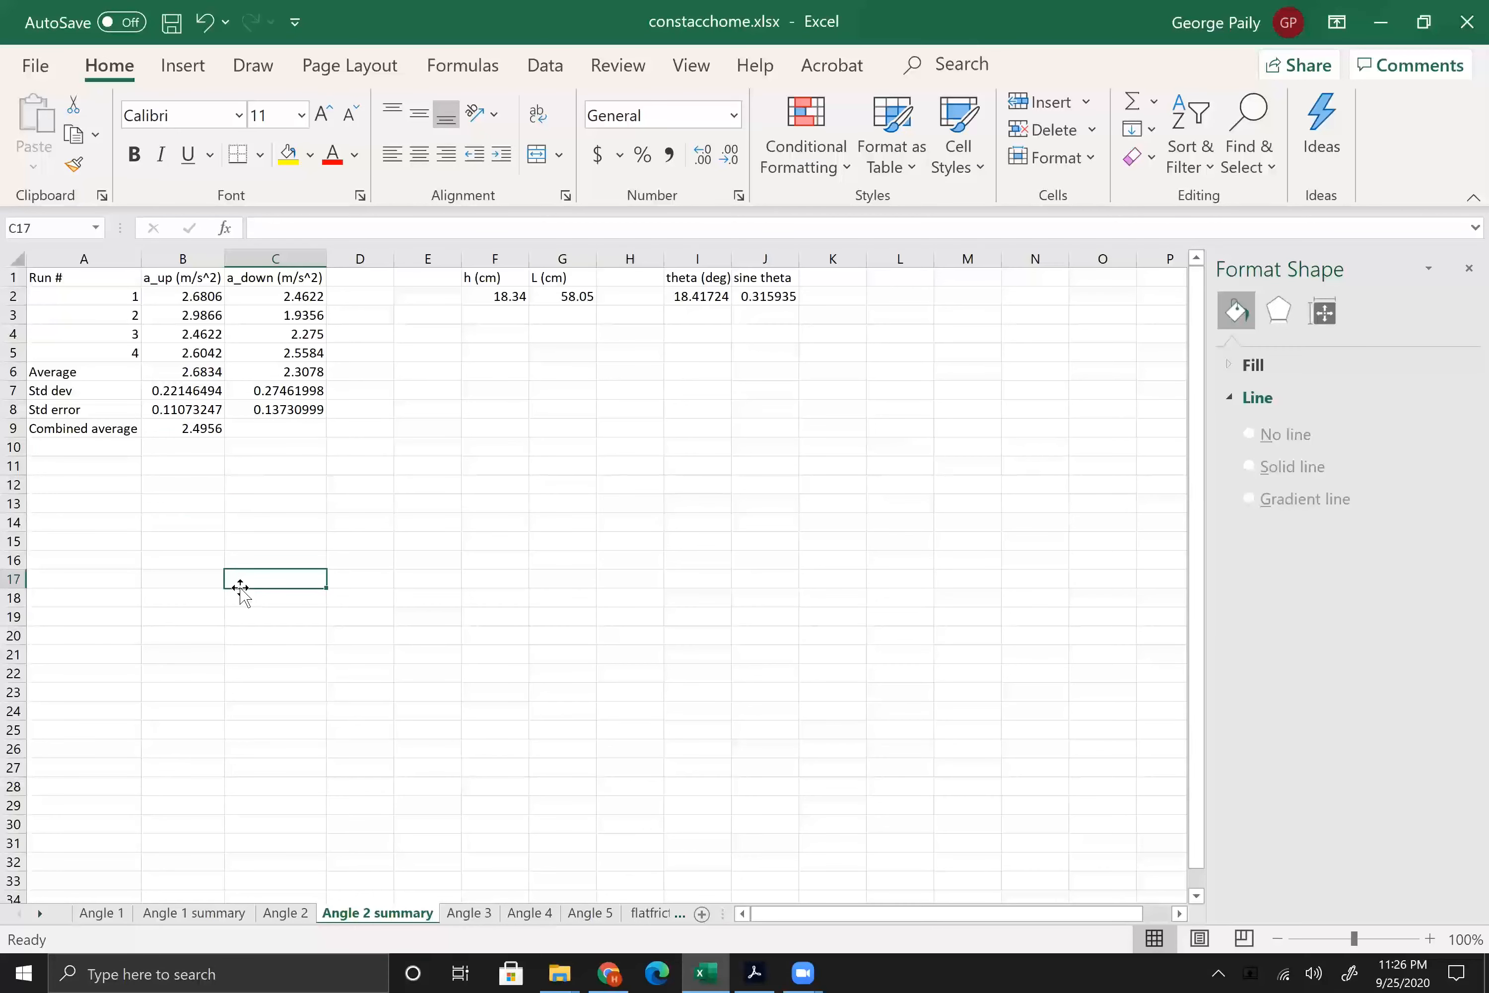